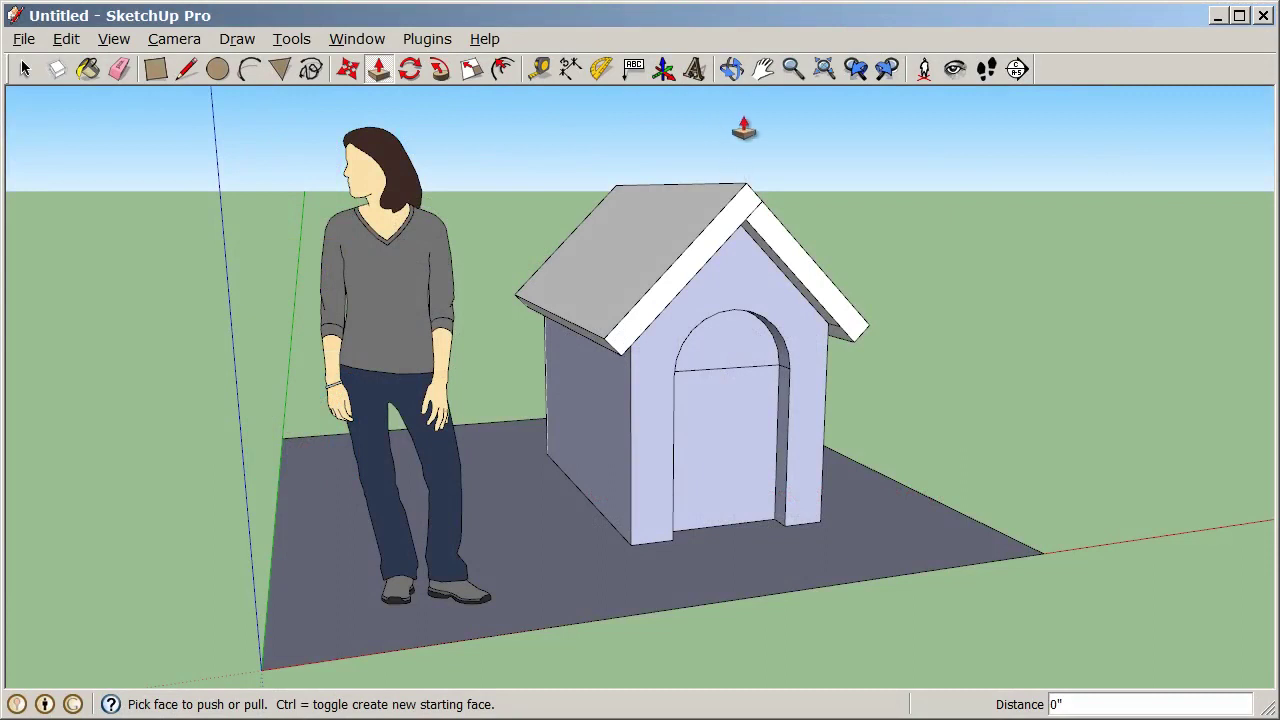
Load Cladding_Siding_Tan from the Brick and Cladding collection into the Paint Bucket.
{"action": "left_click", "coordinate": [88, 70]}
{"action": "left_click_drag", "start_coordinate": [222, 246], "coordinate": [224, 138]}
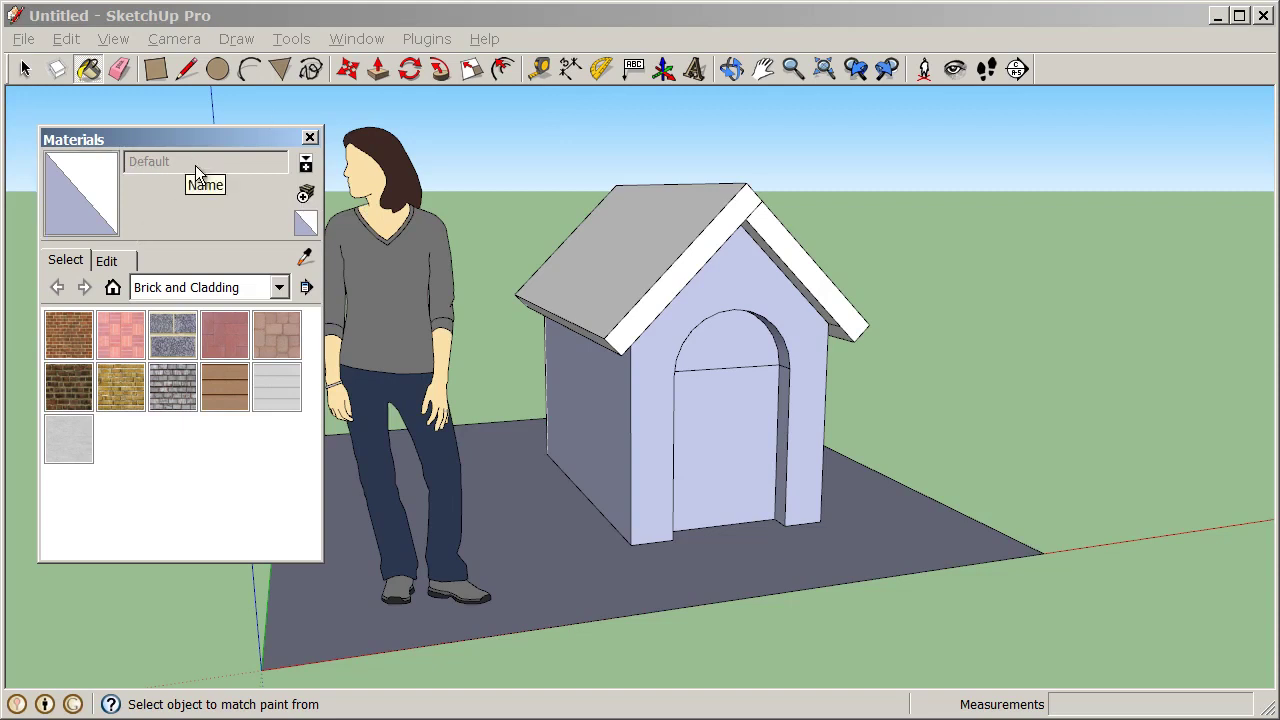
{"action": "left_click", "coordinate": [280, 290]}
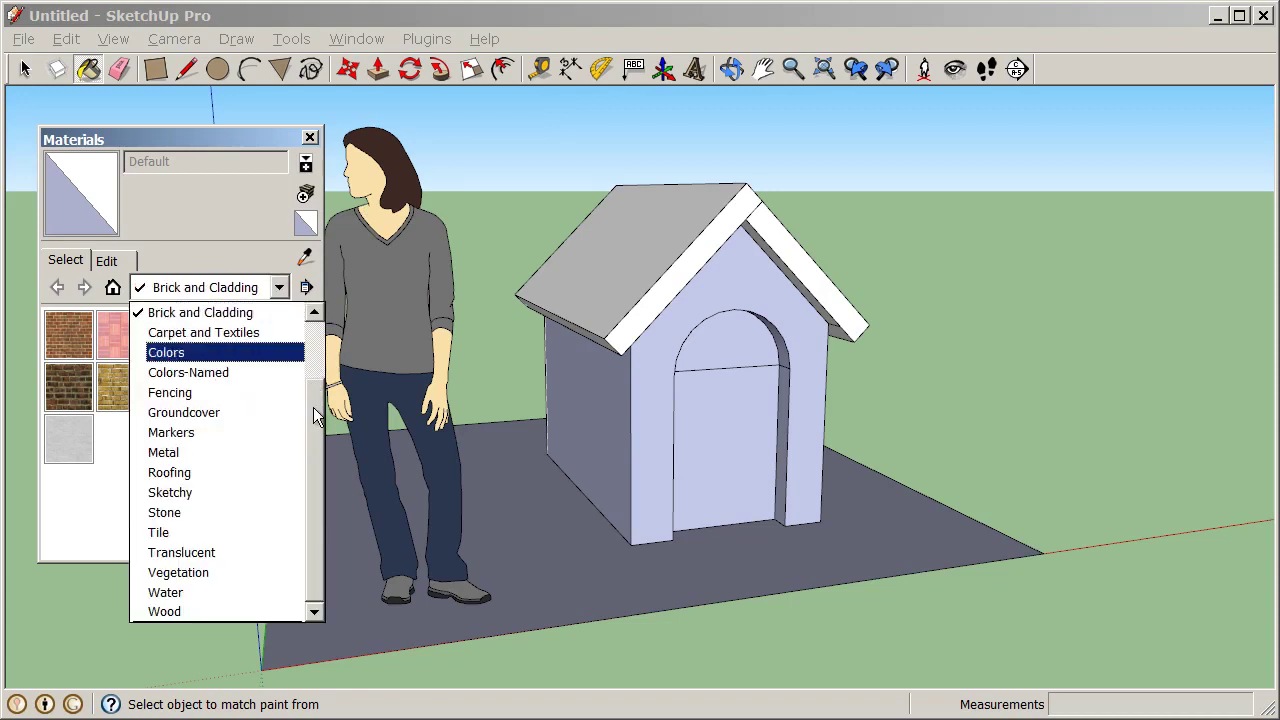
{"action": "mouse_move", "coordinate": [313, 407]}
{"action": "left_mouse_down"}
{"action": "mouse_move", "coordinate": [318, 340]}
{"action": "mouse_move", "coordinate": [314, 373]}
{"action": "left_mouse_up"}
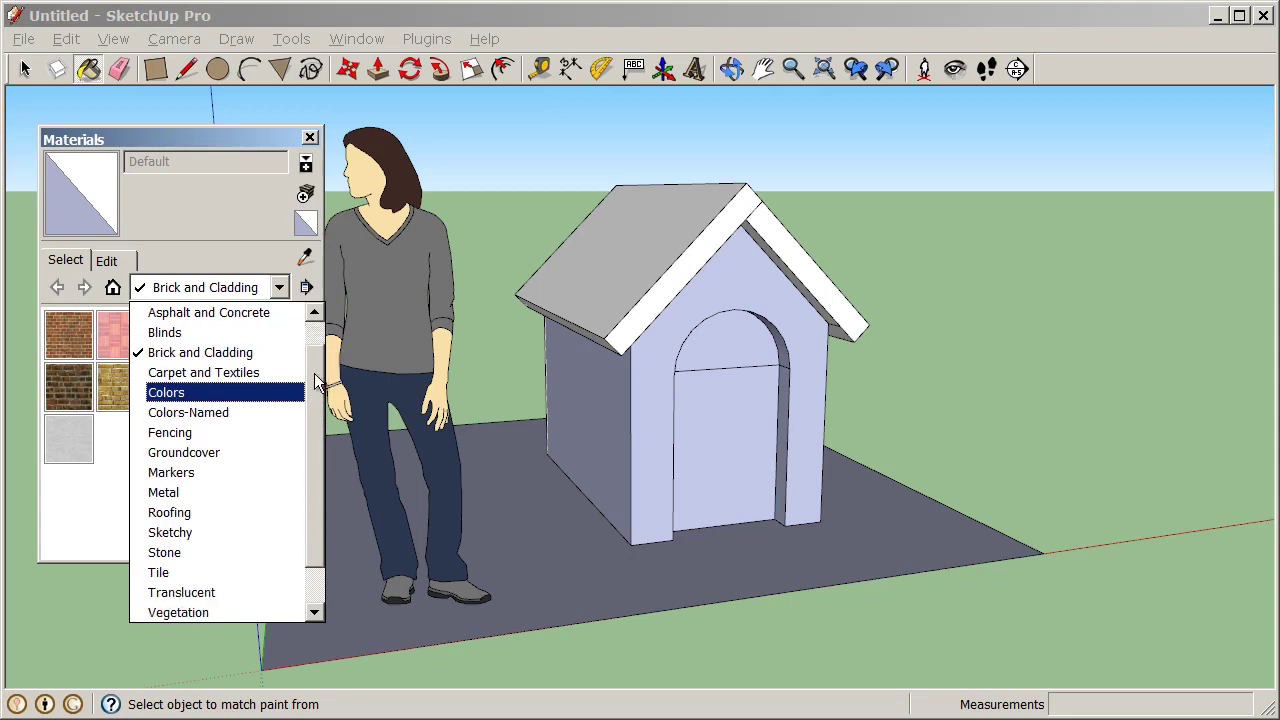
{"action": "left_click", "coordinate": [258, 353]}
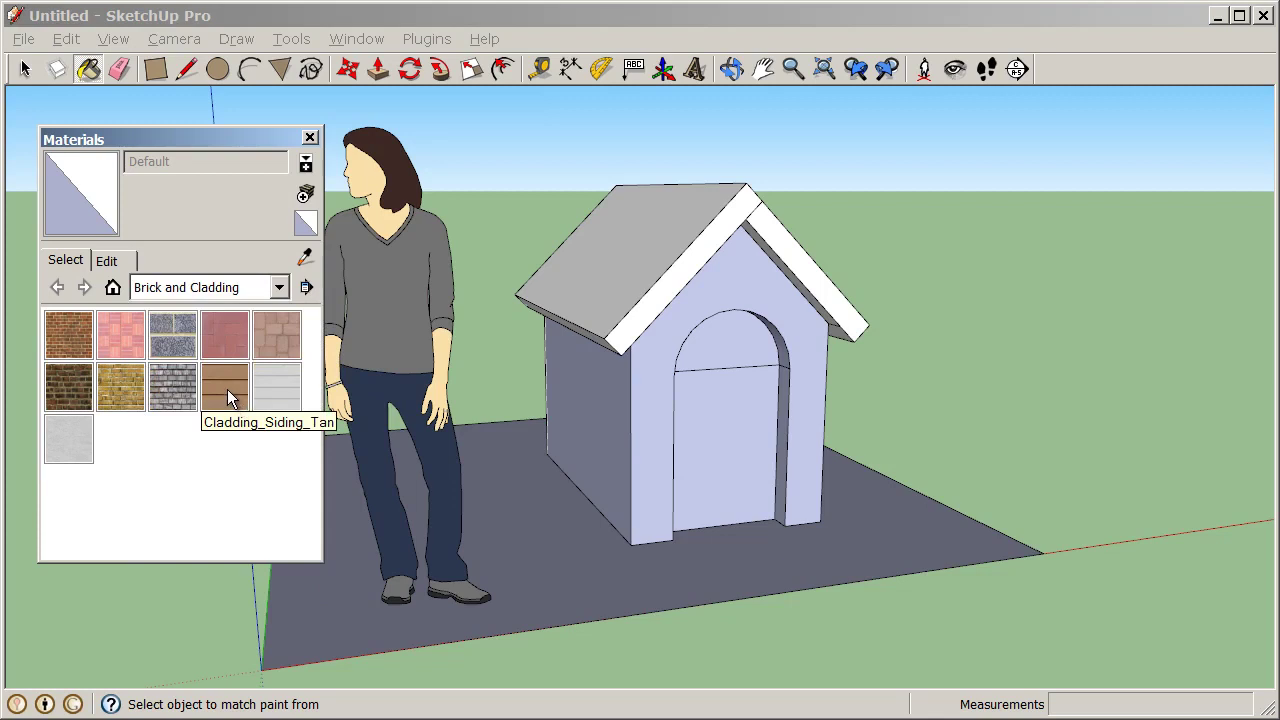
{"action": "left_click", "coordinate": [227, 390]}
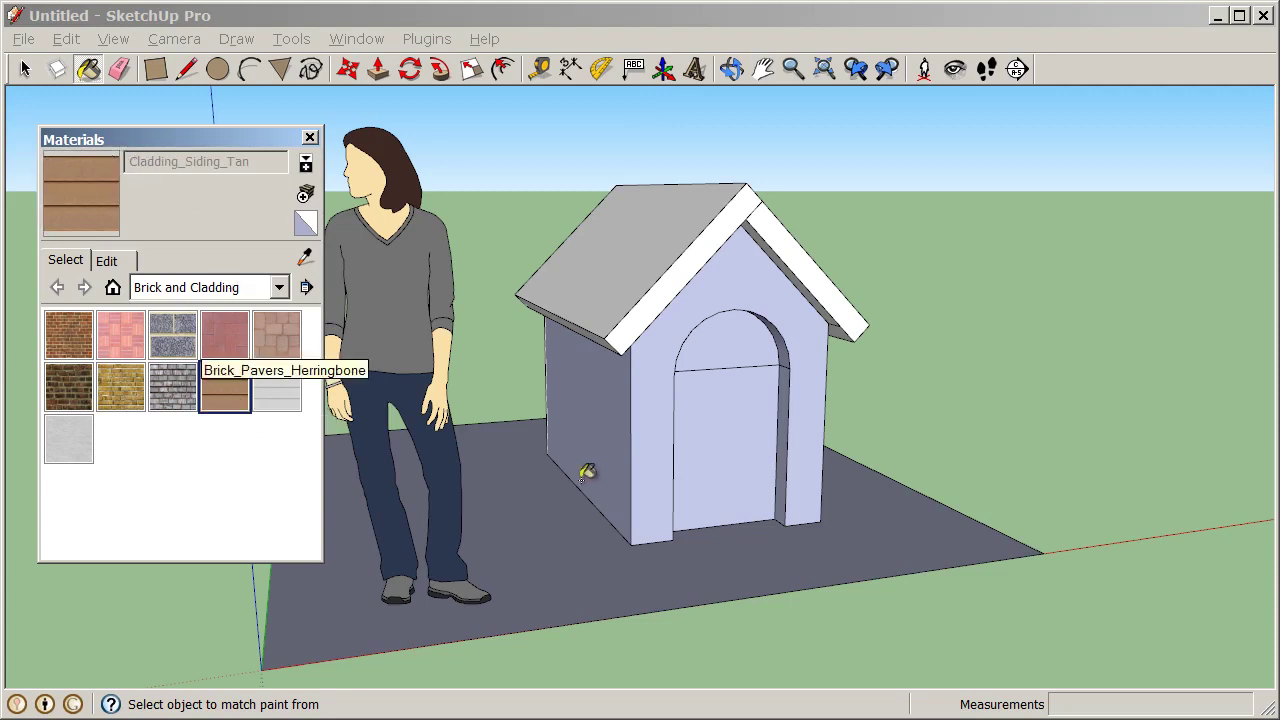
Paint the left, front, plain side and back gable walls with tan siding.
{"action": "middle_click_drag", "start_coordinate": [583, 469], "coordinate": [623, 454]}
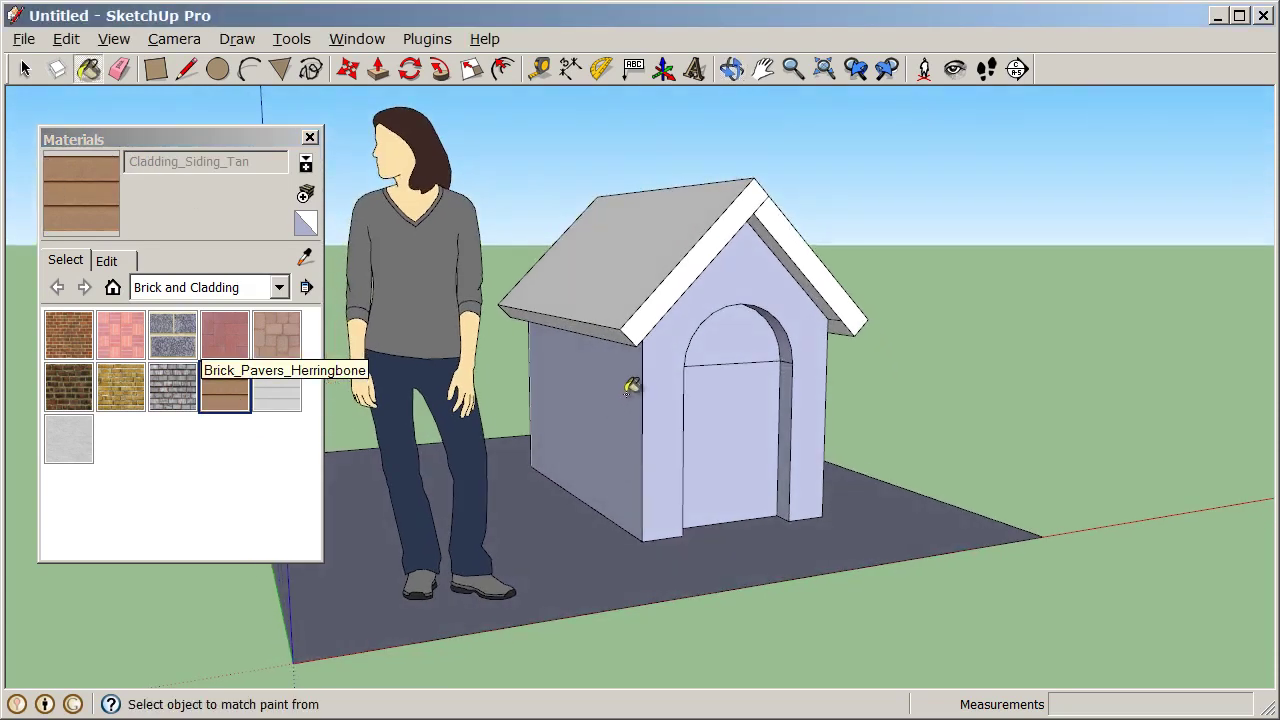
{"action": "left_click", "coordinate": [595, 371]}
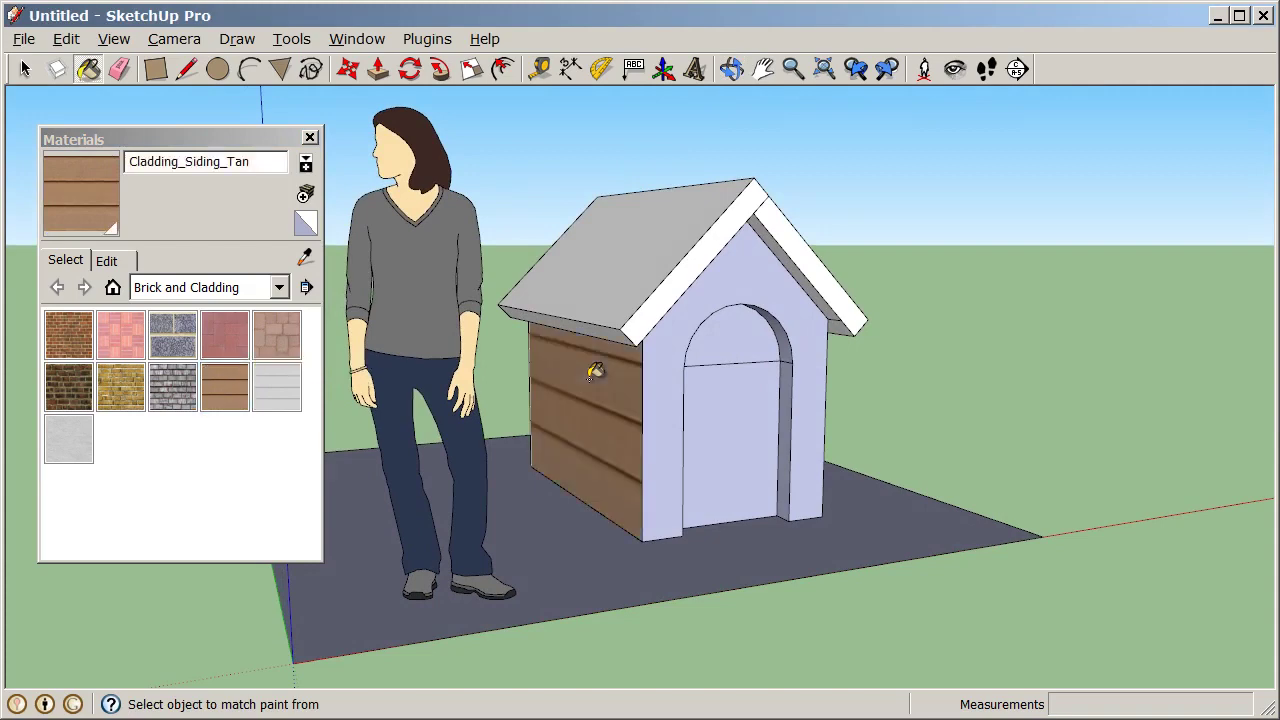
{"action": "left_click", "coordinate": [656, 342]}
{"action": "mouse_move", "coordinate": [820, 470]}
{"action": "middle_mouse_down"}
{"action": "mouse_move", "coordinate": [828, 484]}
{"action": "mouse_move", "coordinate": [446, 436]}
{"action": "middle_mouse_up"}
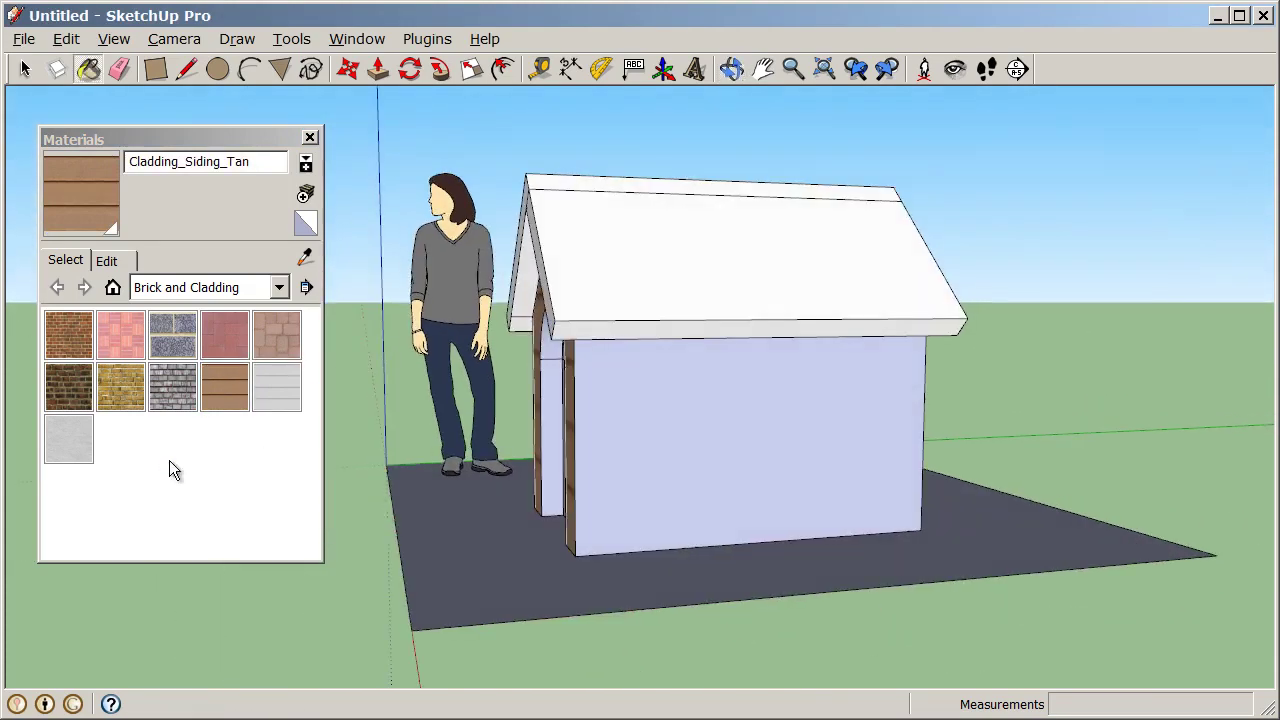
{"action": "left_click", "coordinate": [663, 413]}
{"action": "mouse_move", "coordinate": [869, 464]}
{"action": "middle_mouse_down"}
{"action": "mouse_move", "coordinate": [632, 488]}
{"action": "mouse_move", "coordinate": [751, 409]}
{"action": "middle_mouse_up"}
{"action": "left_click", "coordinate": [751, 407]}
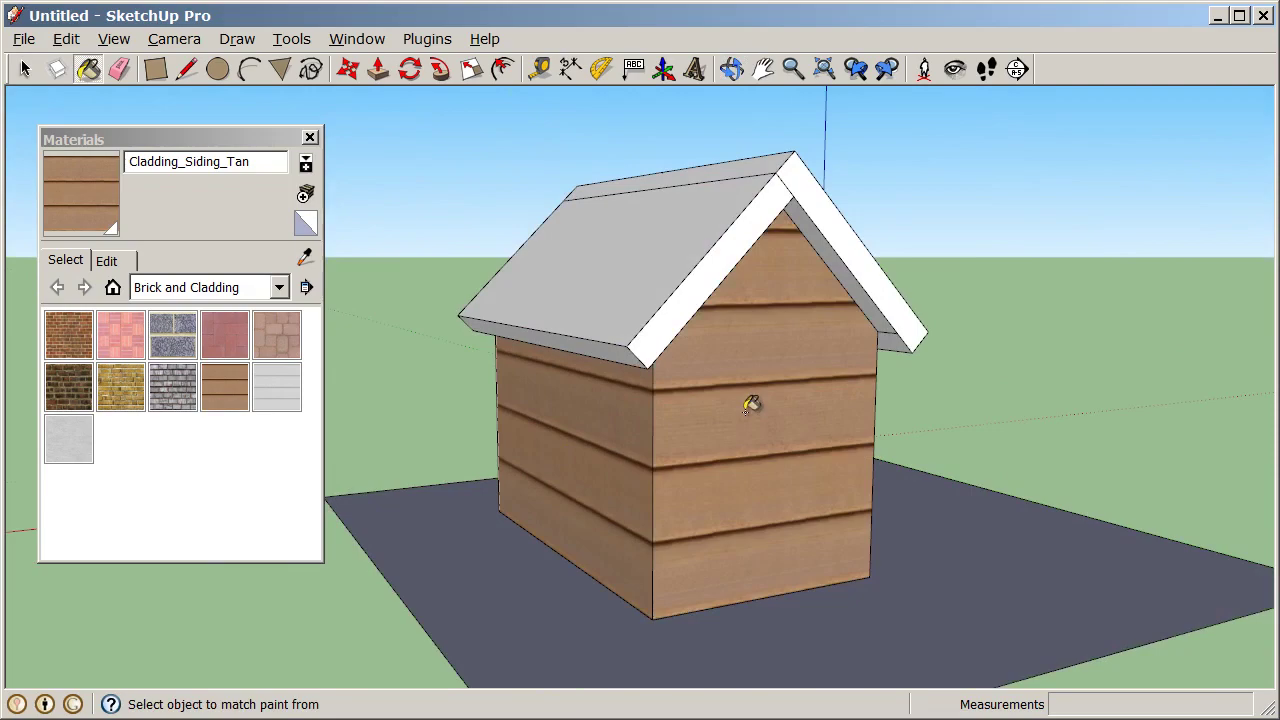
{"action": "mouse_move", "coordinate": [386, 463]}
{"action": "middle_mouse_down"}
{"action": "mouse_move", "coordinate": [1110, 490]}
{"action": "mouse_move", "coordinate": [771, 463]}
{"action": "mouse_move", "coordinate": [831, 457]}
{"action": "mouse_move", "coordinate": [537, 448]}
{"action": "mouse_move", "coordinate": [756, 487]}
{"action": "middle_mouse_up"}
Paint both roof slopes with Roofing_Shingles_Asphalt from the Roofing collection.
{"action": "key", "text": "alt"}
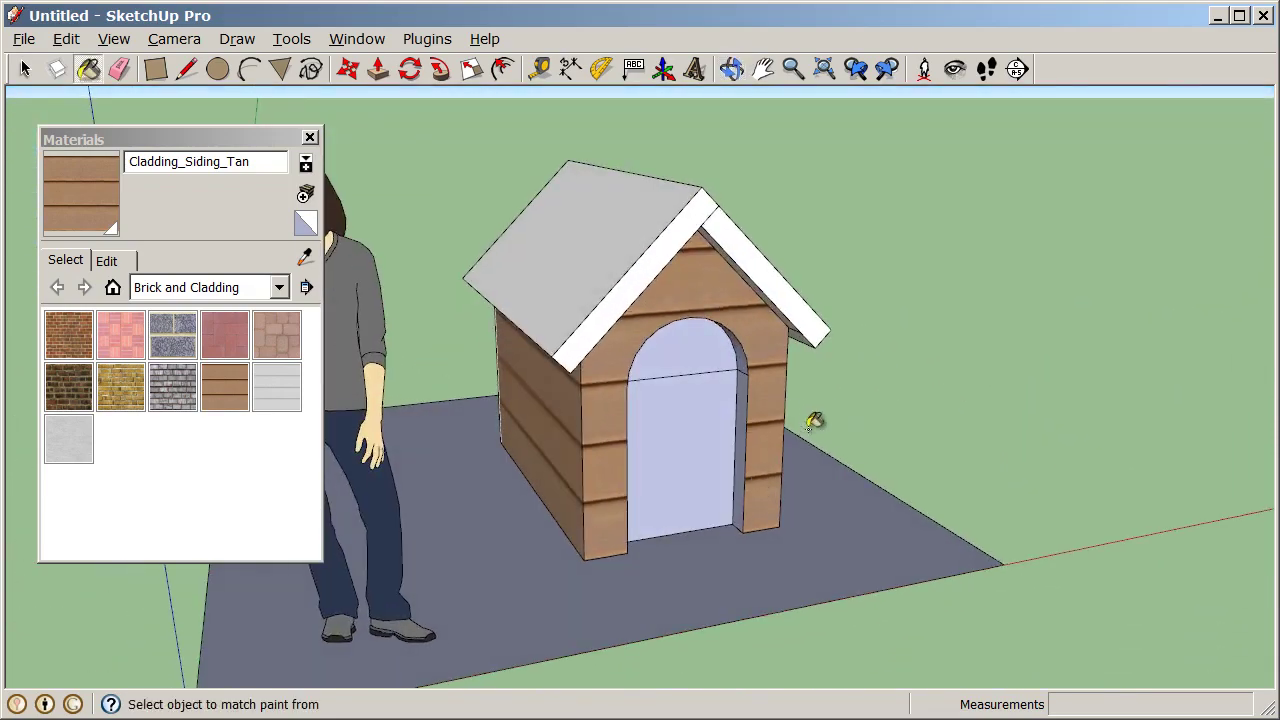
{"action": "left_click", "coordinate": [279, 287]}
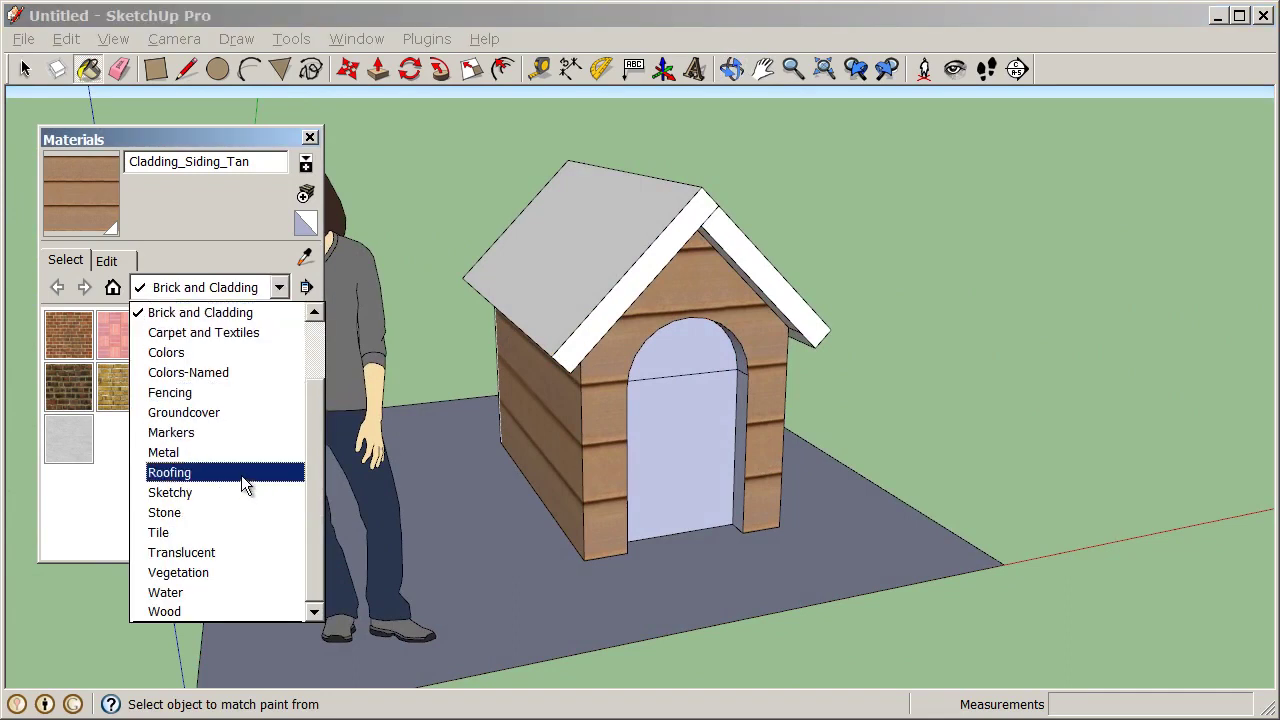
{"action": "left_click", "coordinate": [241, 475]}
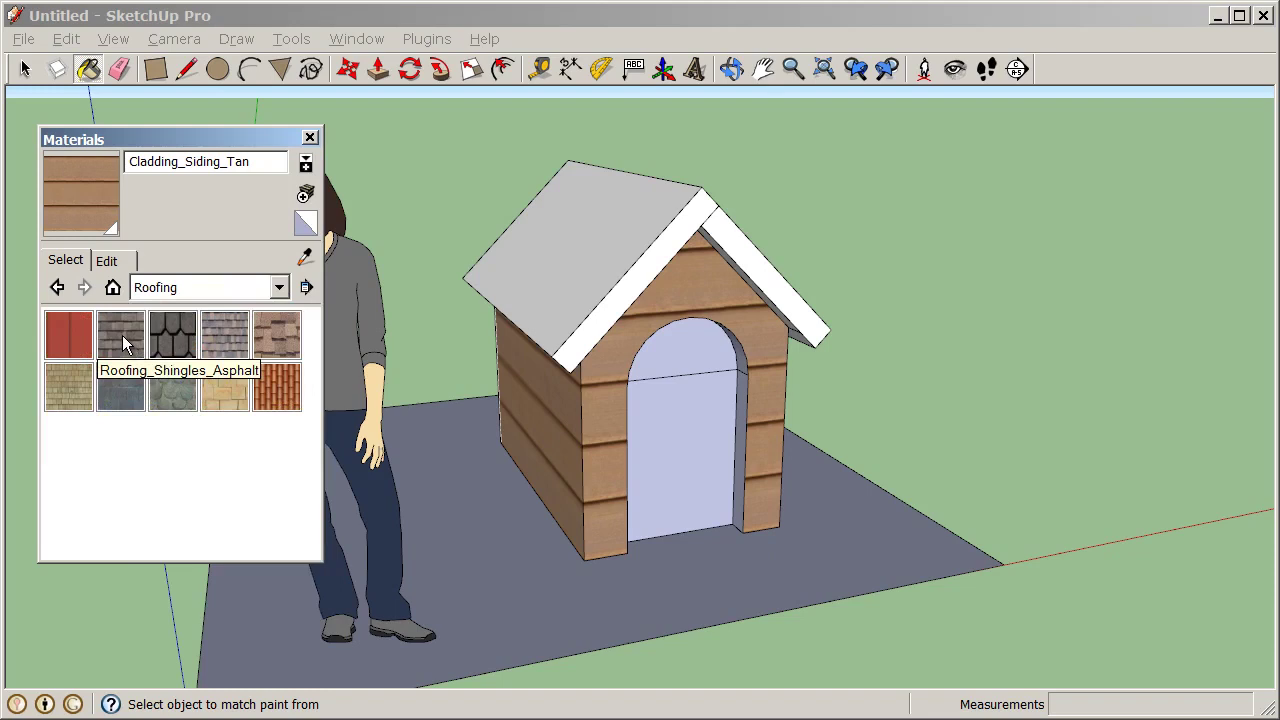
{"action": "left_click", "coordinate": [122, 335]}
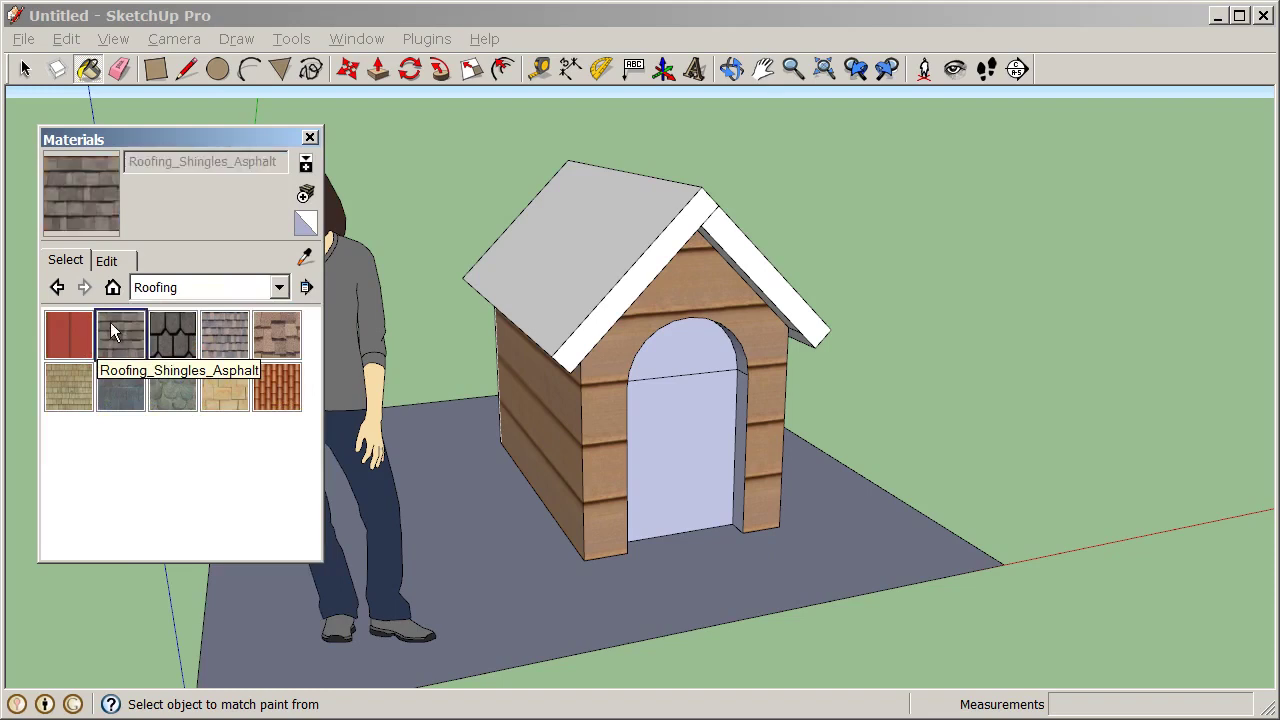
{"action": "left_click", "coordinate": [593, 219]}
{"action": "key", "text": "o"}
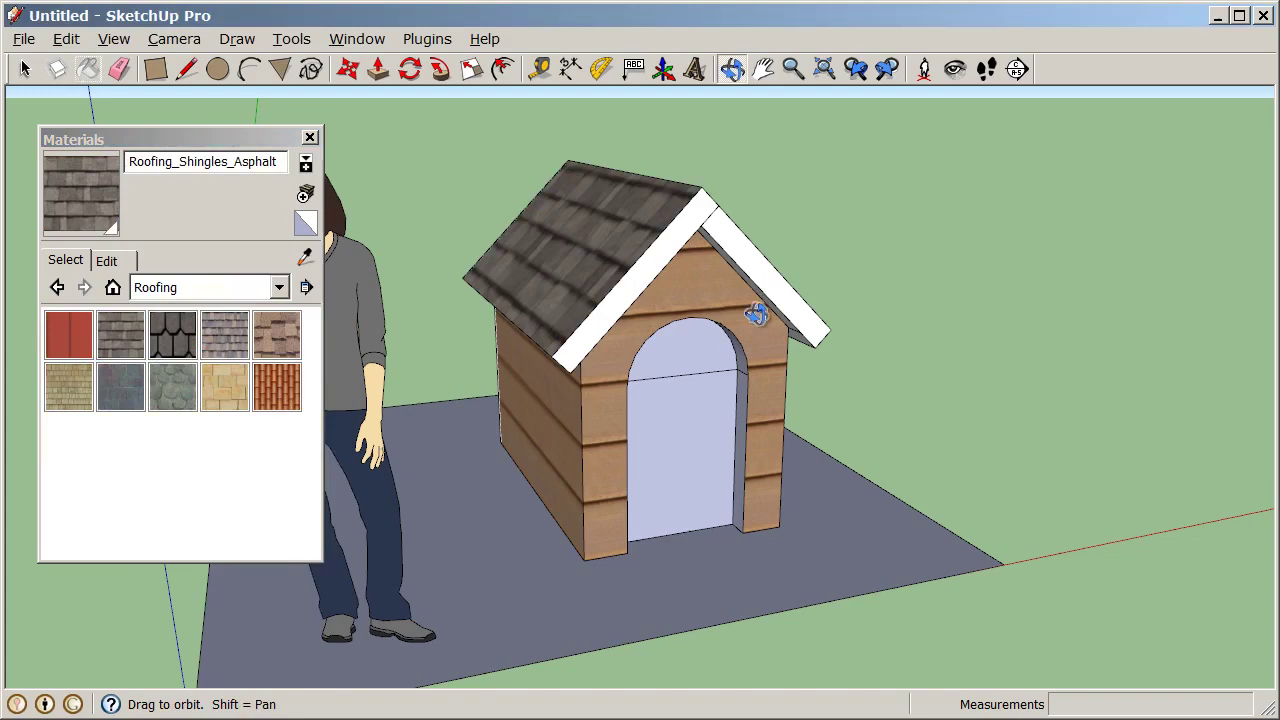
{"action": "middle_click_drag", "start_coordinate": [757, 315], "coordinate": [740, 200]}
{"action": "left_click", "coordinate": [740, 200]}
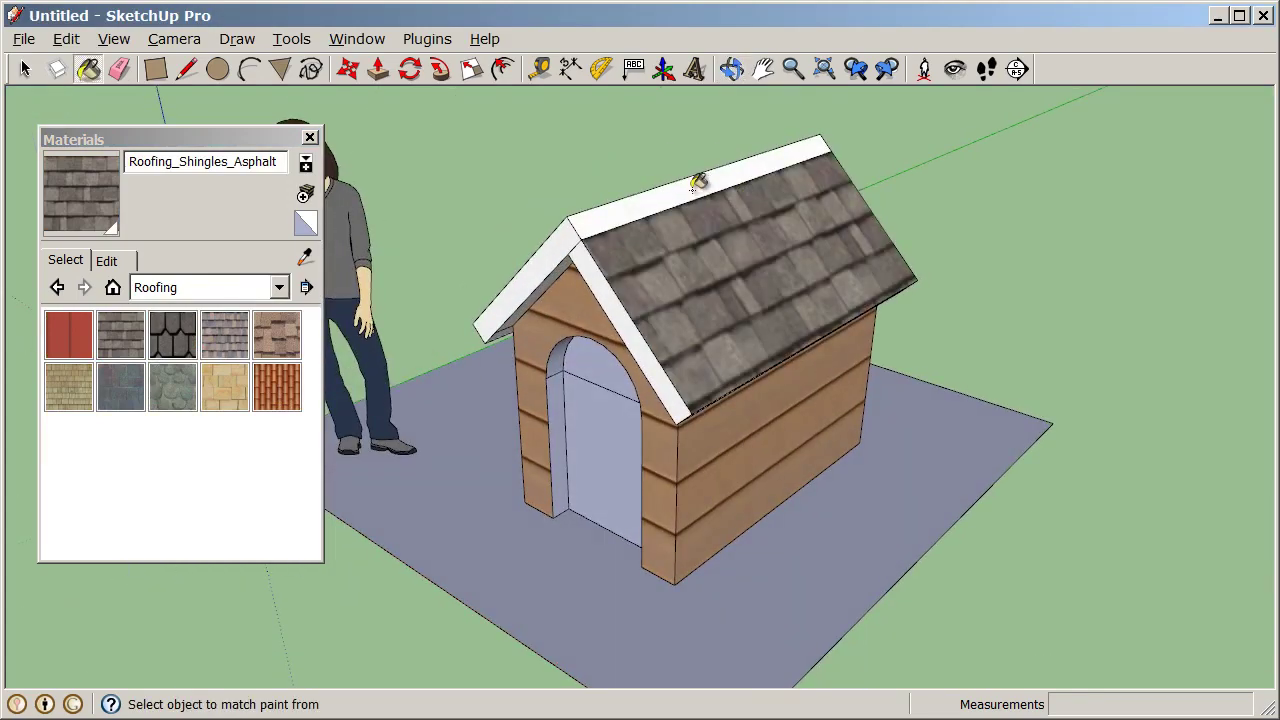
Repaint the roof with Roofing_Shingles_Variable instead.
{"action": "middle_click_drag", "start_coordinate": [660, 368], "coordinate": [1086, 303]}
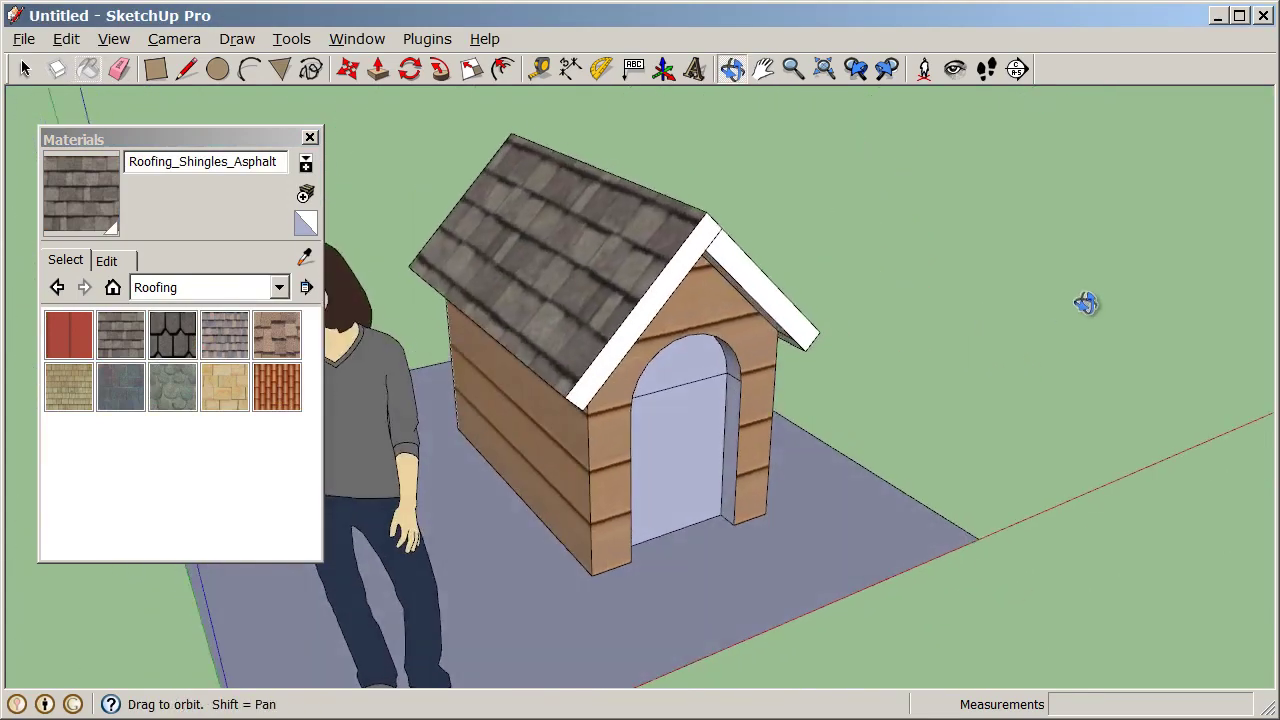
{"action": "mouse_move", "coordinate": [1086, 303]}
{"action": "left_mouse_down"}
{"action": "mouse_move", "coordinate": [866, 237]}
{"action": "mouse_move", "coordinate": [594, 214]}
{"action": "mouse_move", "coordinate": [654, 211]}
{"action": "mouse_move", "coordinate": [642, 238]}
{"action": "left_mouse_up"}
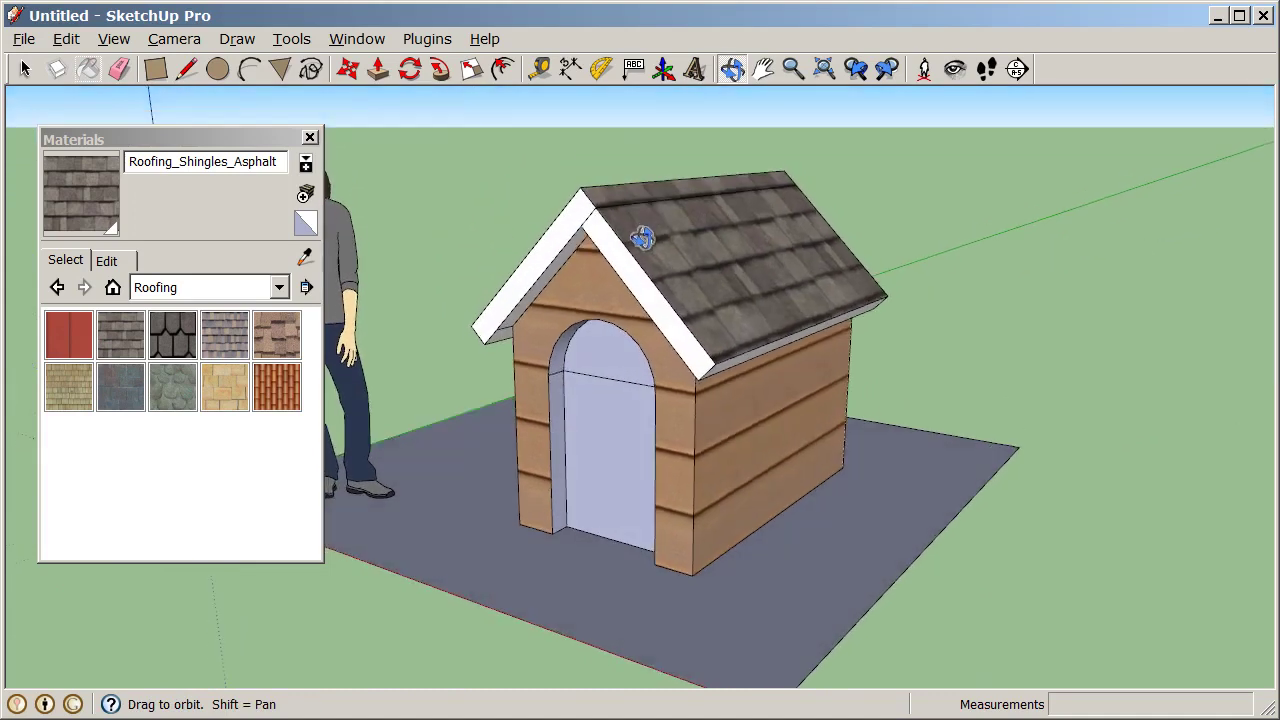
{"action": "middle_click_drag", "start_coordinate": [642, 238], "coordinate": [642, 238]}
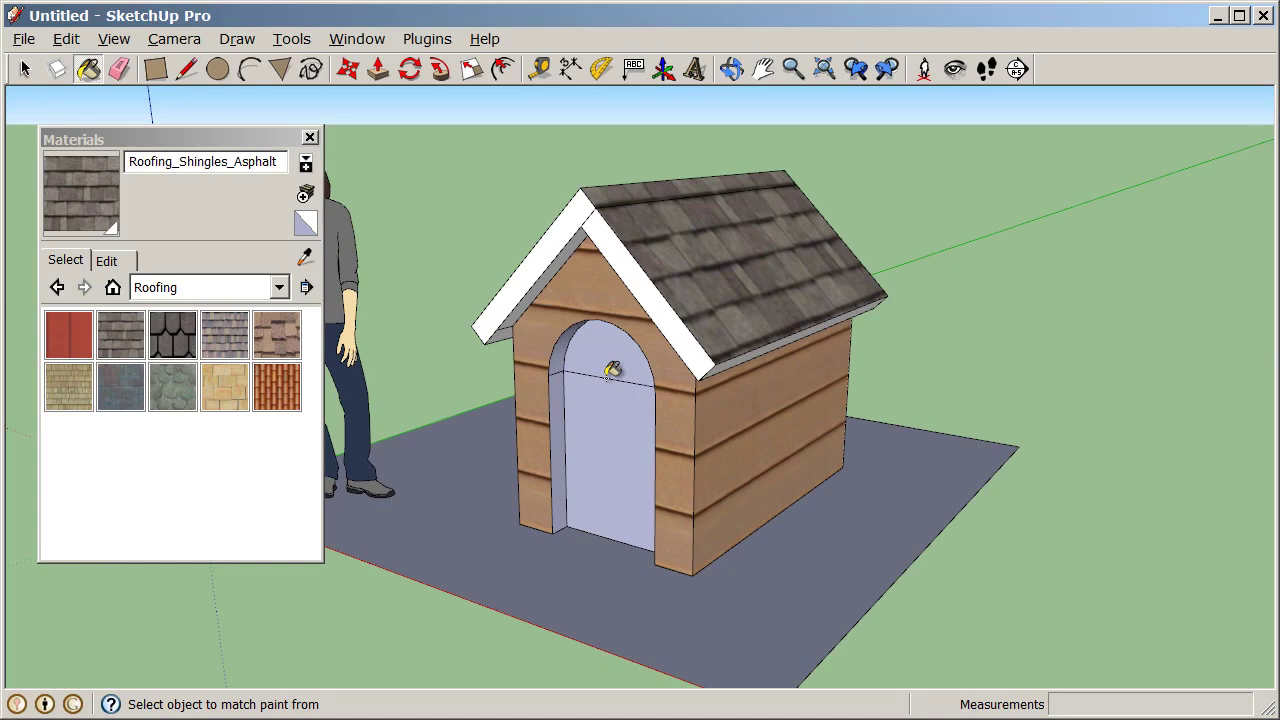
{"action": "left_click", "coordinate": [284, 343]}
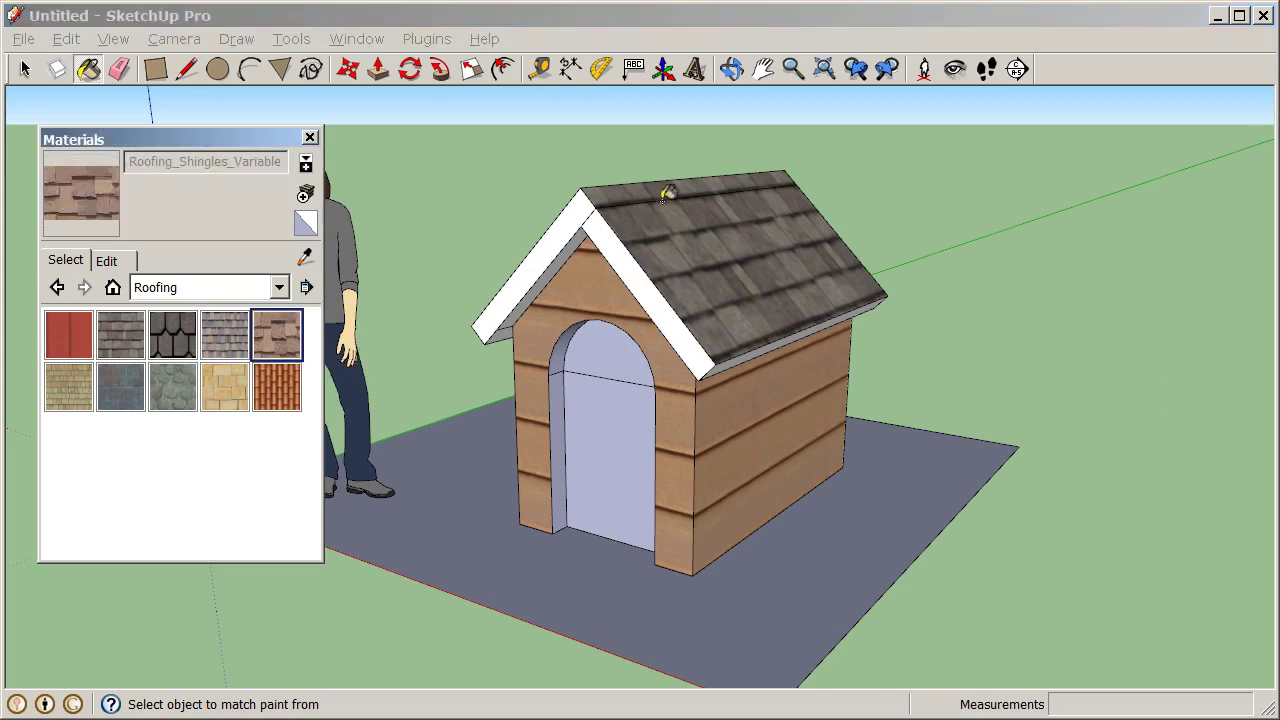
{"action": "left_click", "coordinate": [686, 220]}
{"action": "middle_click_drag", "start_coordinate": [692, 297], "coordinate": [676, 329]}
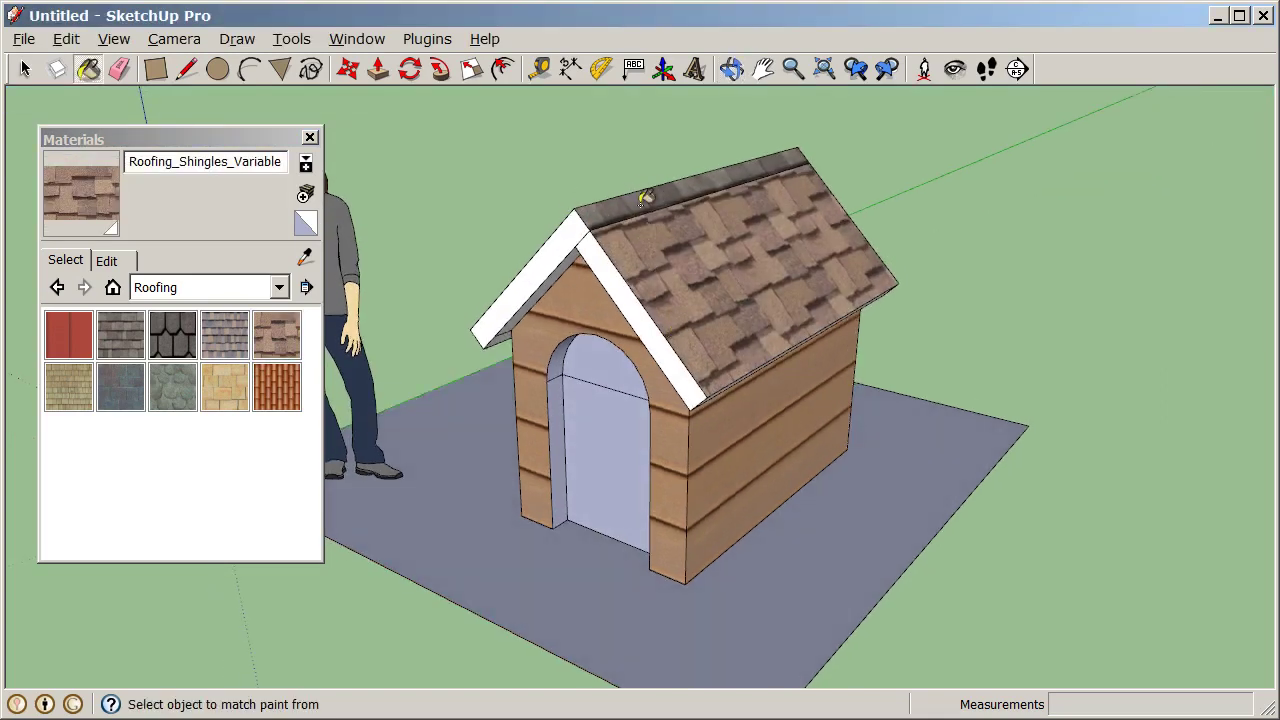
{"action": "mouse_move", "coordinate": [513, 260]}
{"action": "middle_mouse_down"}
{"action": "mouse_move", "coordinate": [608, 280]}
{"action": "mouse_move", "coordinate": [678, 272]}
{"action": "mouse_move", "coordinate": [614, 380]}
{"action": "mouse_move", "coordinate": [794, 380]}
{"action": "mouse_move", "coordinate": [291, 316]}
{"action": "middle_mouse_up"}
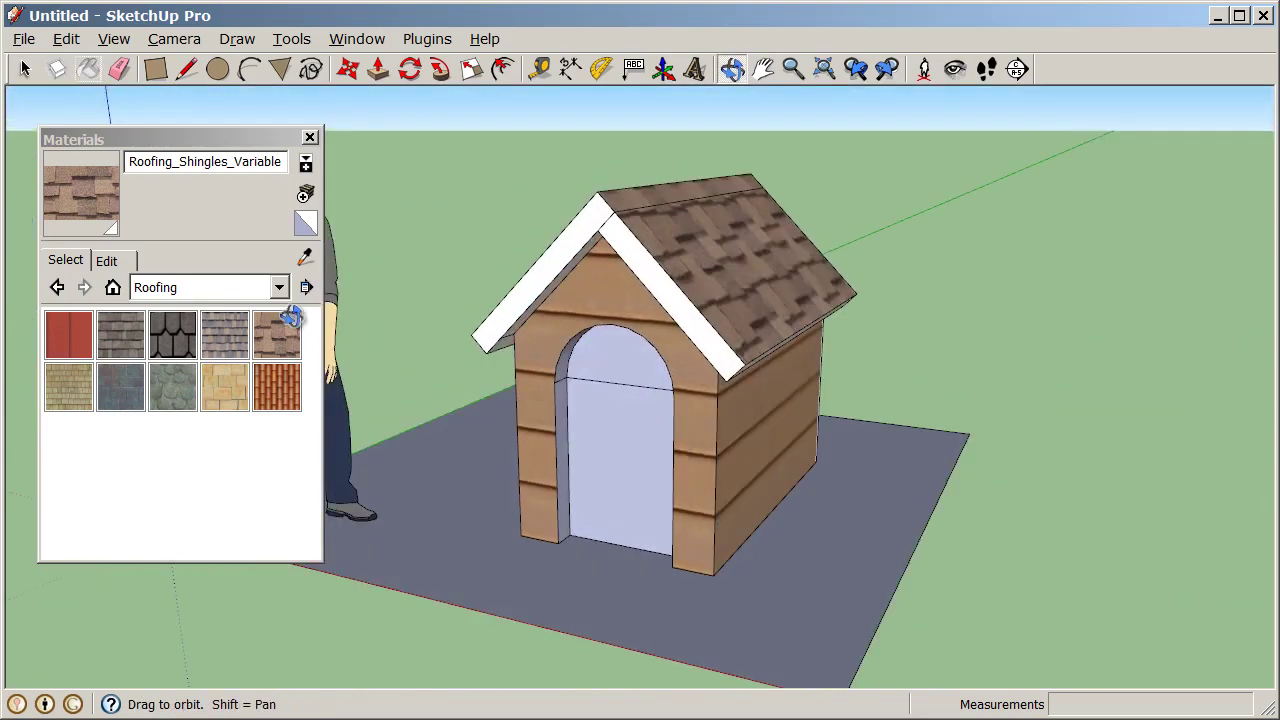
Paint the front fascia boards dark brown Color_B22 from the Colors collection.
{"action": "left_click", "coordinate": [278, 290]}
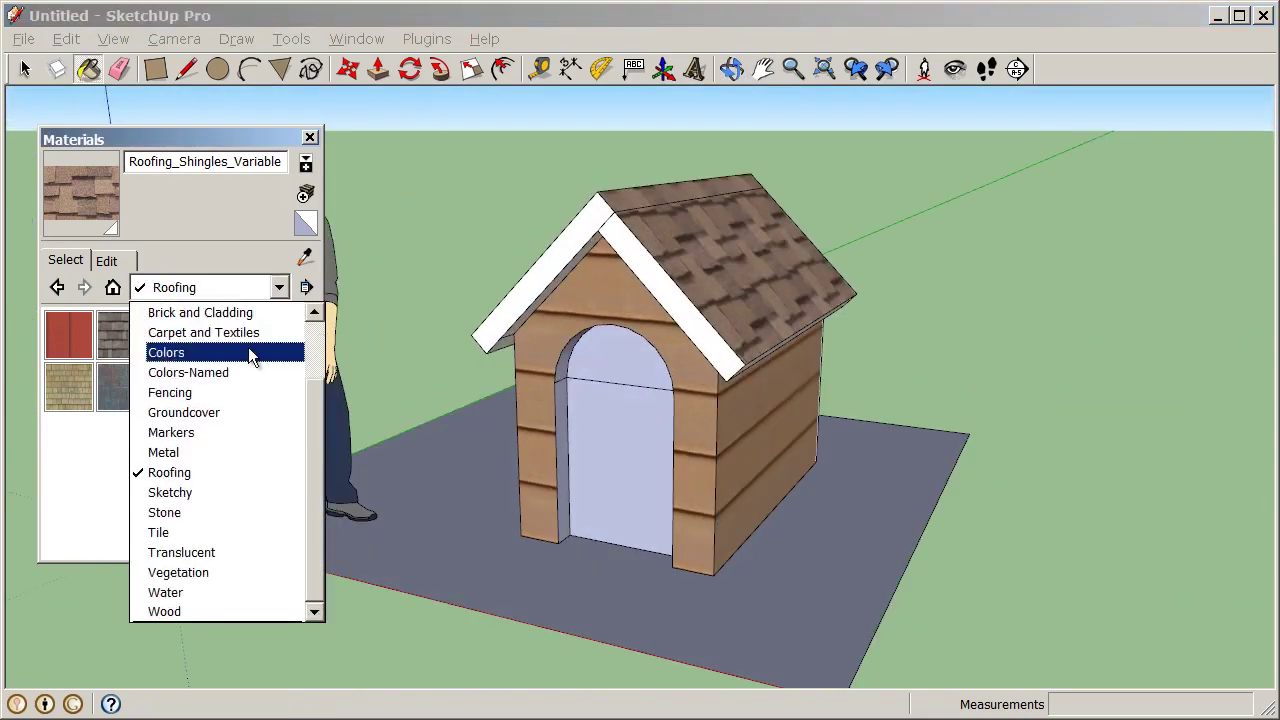
{"action": "left_click", "coordinate": [248, 350]}
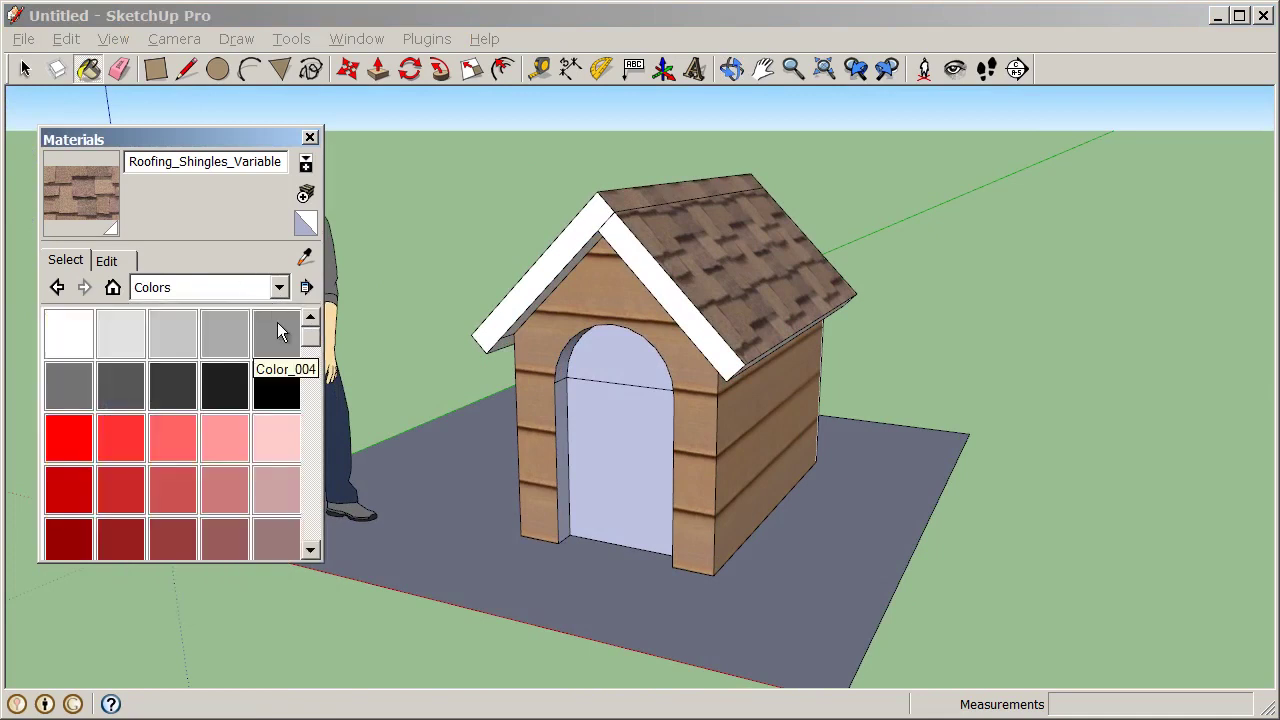
{"action": "left_click_drag", "start_coordinate": [312, 340], "coordinate": [313, 369]}
{"action": "scroll", "coordinate": [313, 369], "scroll_direction": "down", "scroll_amount": 2}
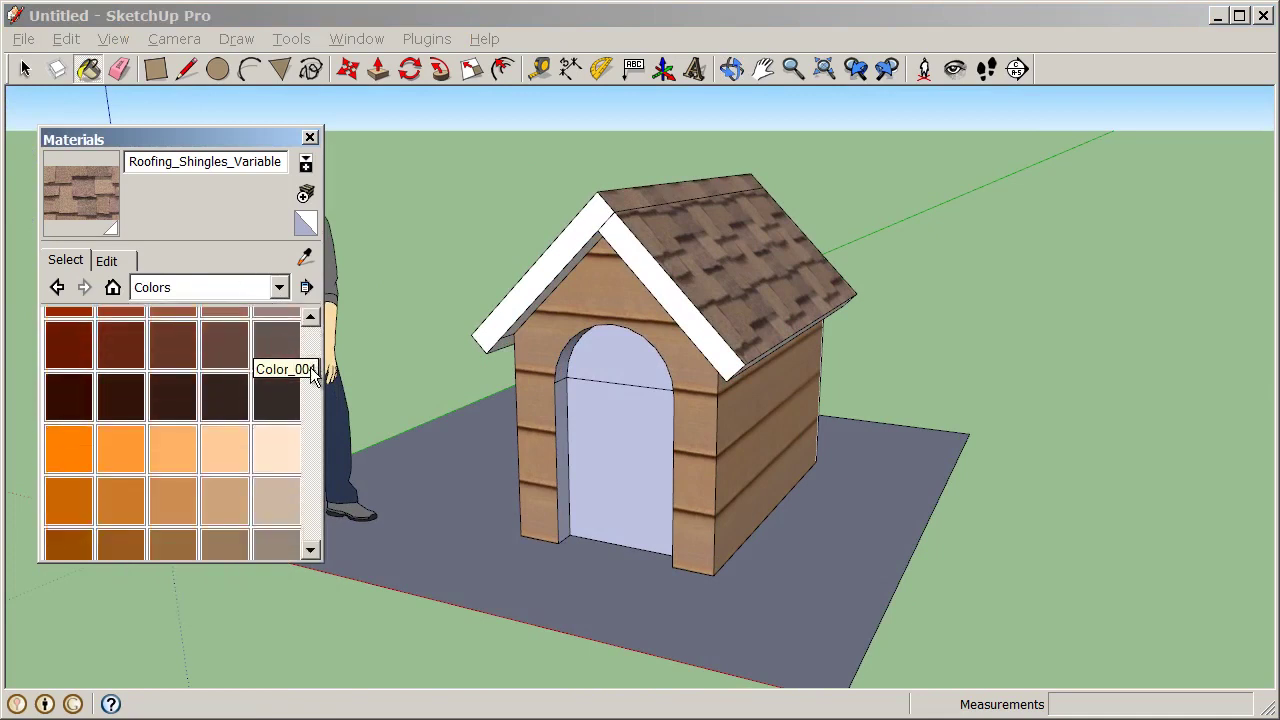
{"action": "scroll", "coordinate": [313, 369], "scroll_direction": "up", "scroll_amount": 1}
{"action": "left_click", "coordinate": [121, 447]}
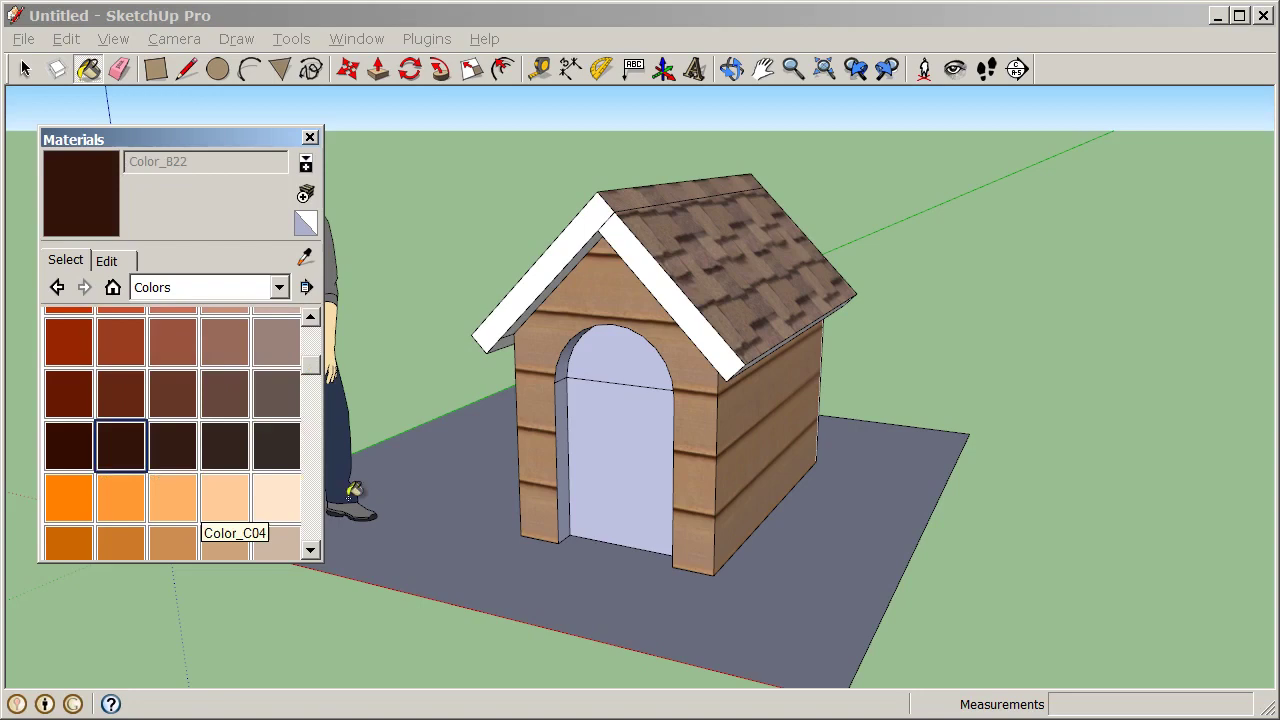
{"action": "middle_click_drag", "start_coordinate": [560, 470], "coordinate": [703, 449]}
{"action": "left_click", "coordinate": [558, 232]}
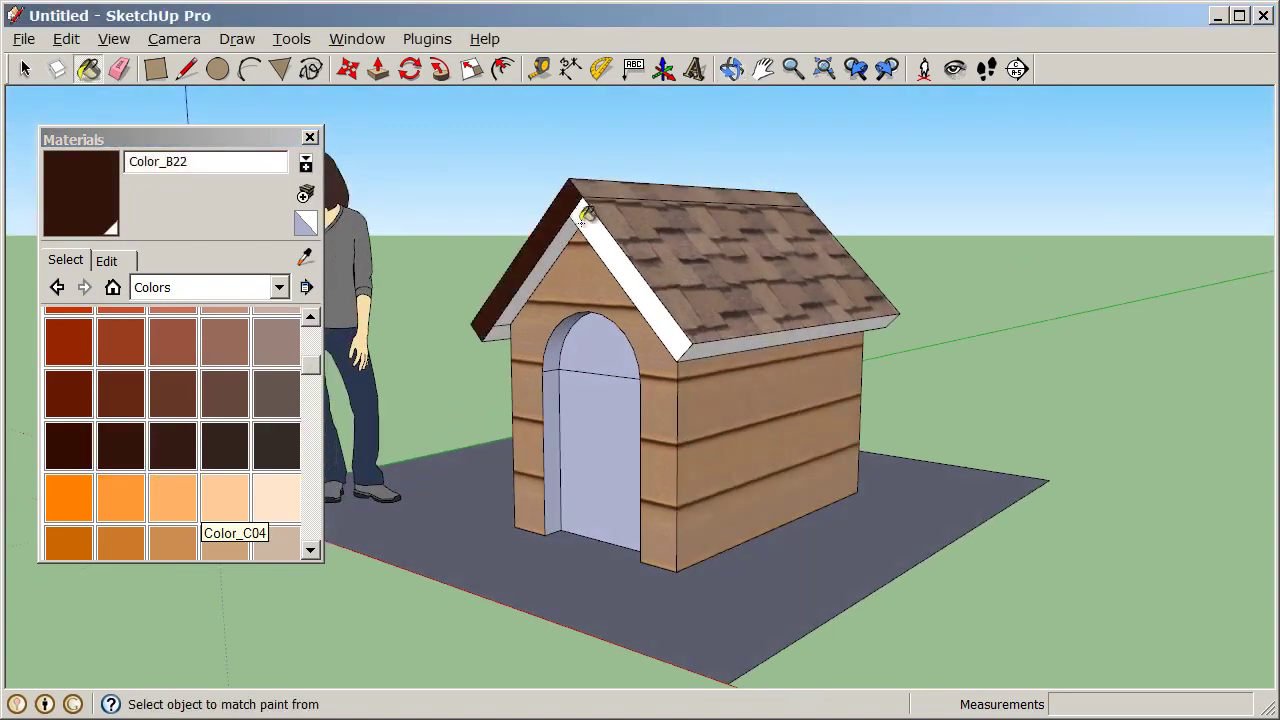
{"action": "left_click", "coordinate": [584, 214]}
{"action": "left_click", "coordinate": [714, 345]}
Paint the gable's left fascia faces, upper-right fascia underside and right trim end dark brown.
{"action": "middle_click_drag", "start_coordinate": [714, 345], "coordinate": [578, 190]}
{"action": "right_click", "coordinate": [578, 190]}
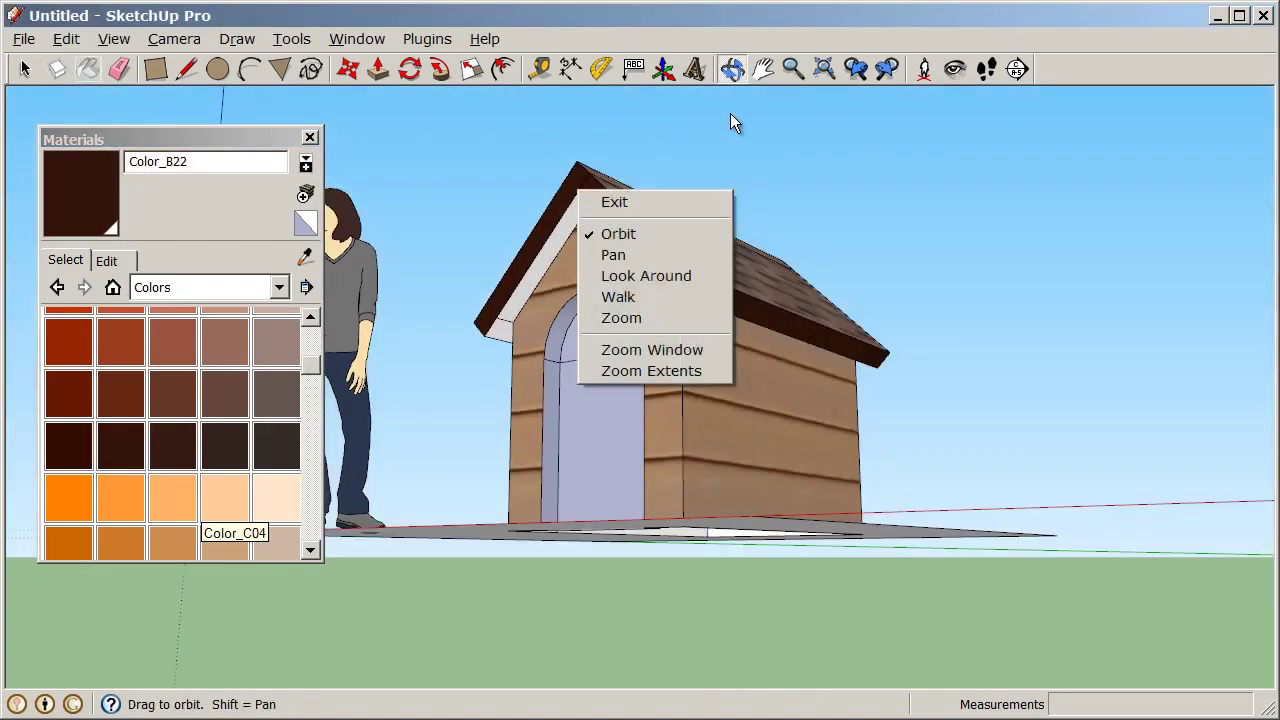
{"action": "left_click", "coordinate": [603, 30]}
{"action": "left_click_drag", "start_coordinate": [555, 274], "coordinate": [600, 208]}
{"action": "scroll", "coordinate": [580, 240], "scroll_direction": "up", "scroll_amount": 3}
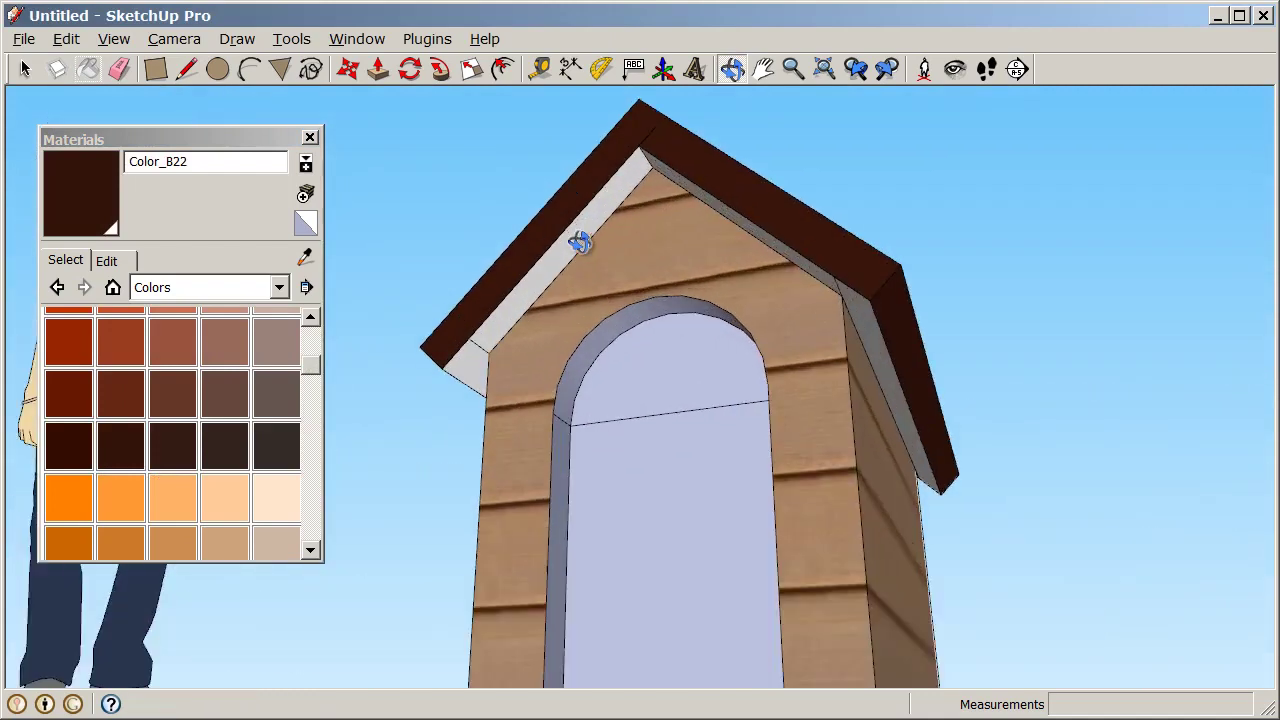
{"action": "scroll", "coordinate": [575, 250], "scroll_direction": "up", "scroll_amount": 2}
{"action": "mouse_move", "coordinate": [577, 217]}
{"action": "middle_mouse_down"}
{"action": "mouse_move", "coordinate": [606, 297]}
{"action": "mouse_move", "coordinate": [562, 323]}
{"action": "middle_mouse_up"}
{"action": "left_click", "coordinate": [514, 334]}
{"action": "left_click", "coordinate": [800, 189]}
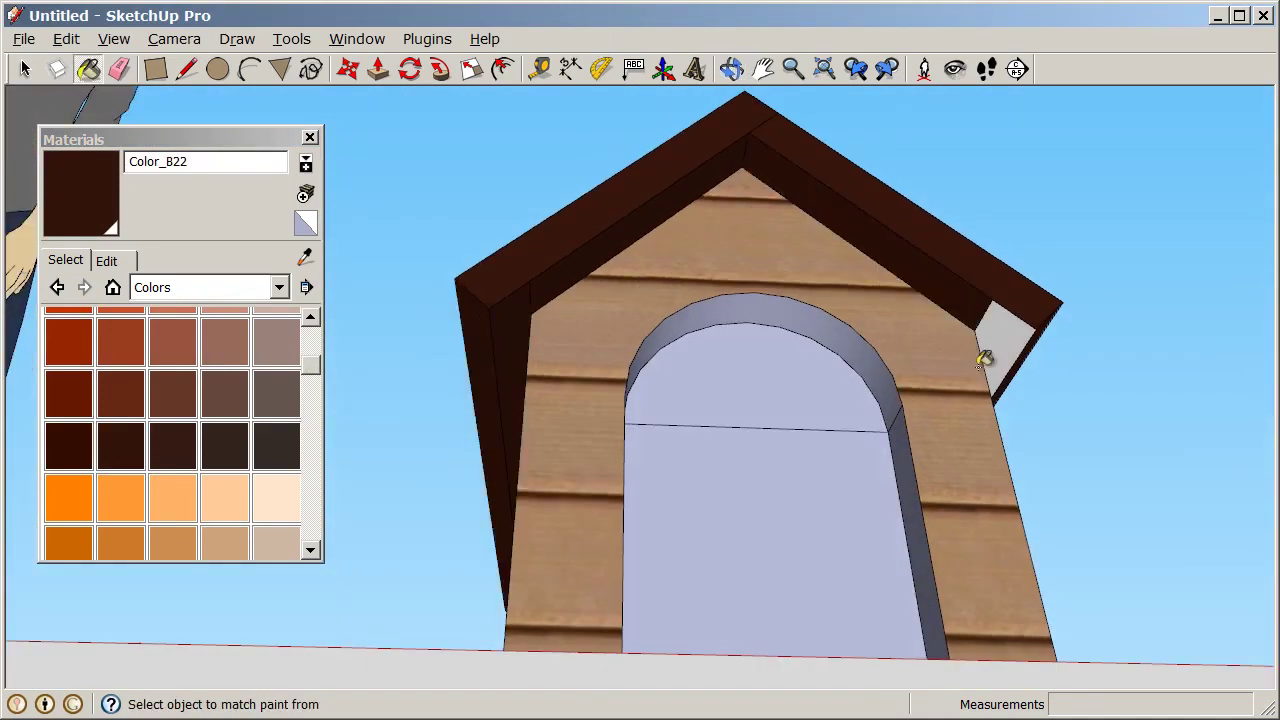
{"action": "left_click", "coordinate": [1005, 347]}
Paint both roof boards and both roof-trim undersides dark brown.
{"action": "mouse_move", "coordinate": [1005, 347]}
{"action": "middle_mouse_down"}
{"action": "mouse_move", "coordinate": [334, 491]}
{"action": "mouse_move", "coordinate": [883, 417]}
{"action": "mouse_move", "coordinate": [529, 446]}
{"action": "middle_mouse_up"}
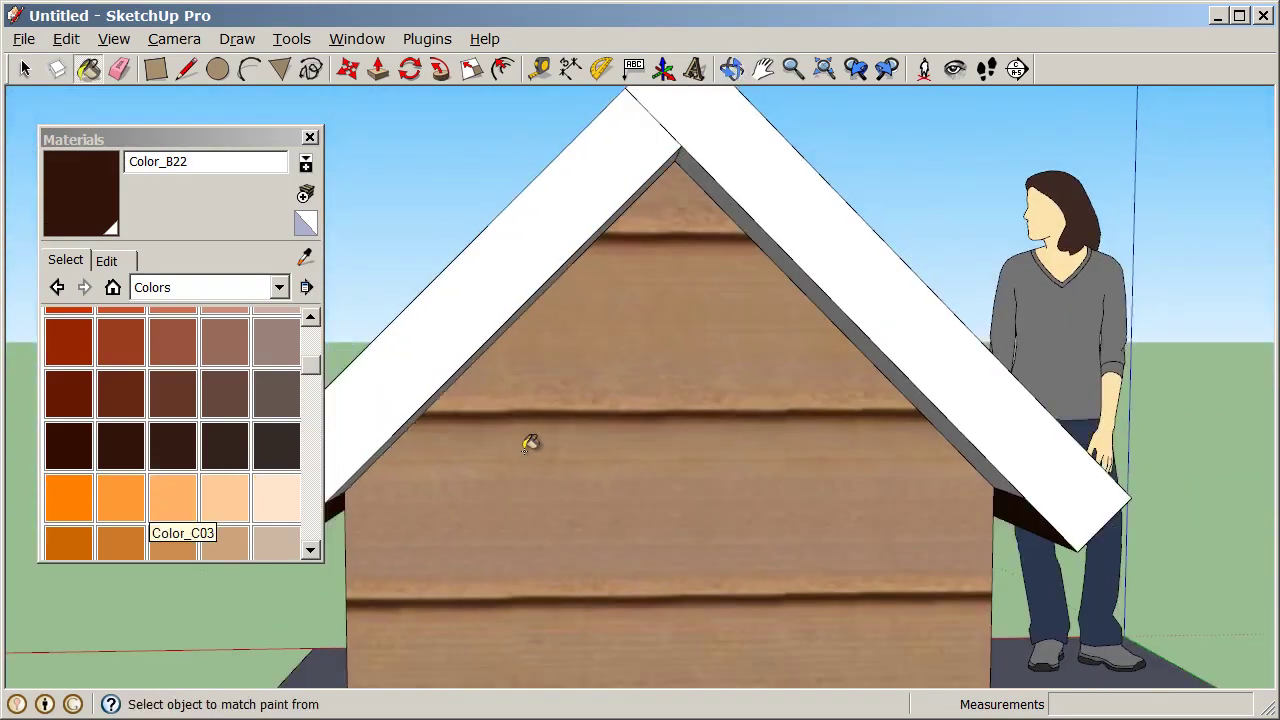
{"action": "left_click", "coordinate": [622, 207]}
{"action": "left_click", "coordinate": [684, 175]}
{"action": "middle_click_drag", "start_coordinate": [763, 386], "coordinate": [723, 317]}
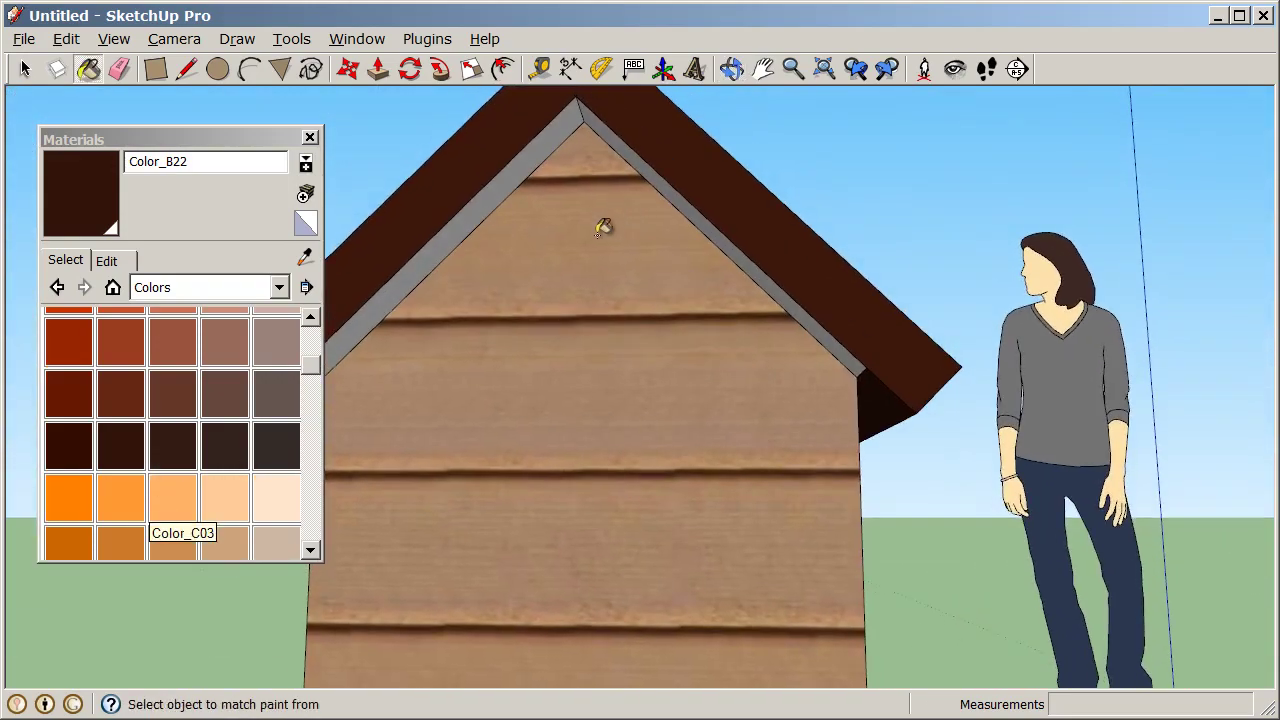
{"action": "mouse_move", "coordinate": [603, 223]}
{"action": "middle_mouse_down"}
{"action": "mouse_move", "coordinate": [635, 258]}
{"action": "mouse_move", "coordinate": [677, 380]}
{"action": "mouse_move", "coordinate": [623, 217]}
{"action": "mouse_move", "coordinate": [654, 329]}
{"action": "mouse_move", "coordinate": [786, 277]}
{"action": "mouse_move", "coordinate": [714, 454]}
{"action": "mouse_move", "coordinate": [683, 475]}
{"action": "mouse_move", "coordinate": [903, 506]}
{"action": "mouse_move", "coordinate": [874, 283]}
{"action": "mouse_move", "coordinate": [866, 351]}
{"action": "mouse_move", "coordinate": [808, 426]}
{"action": "middle_mouse_up"}
{"action": "left_click", "coordinate": [616, 180]}
{"action": "left_click", "coordinate": [658, 188]}
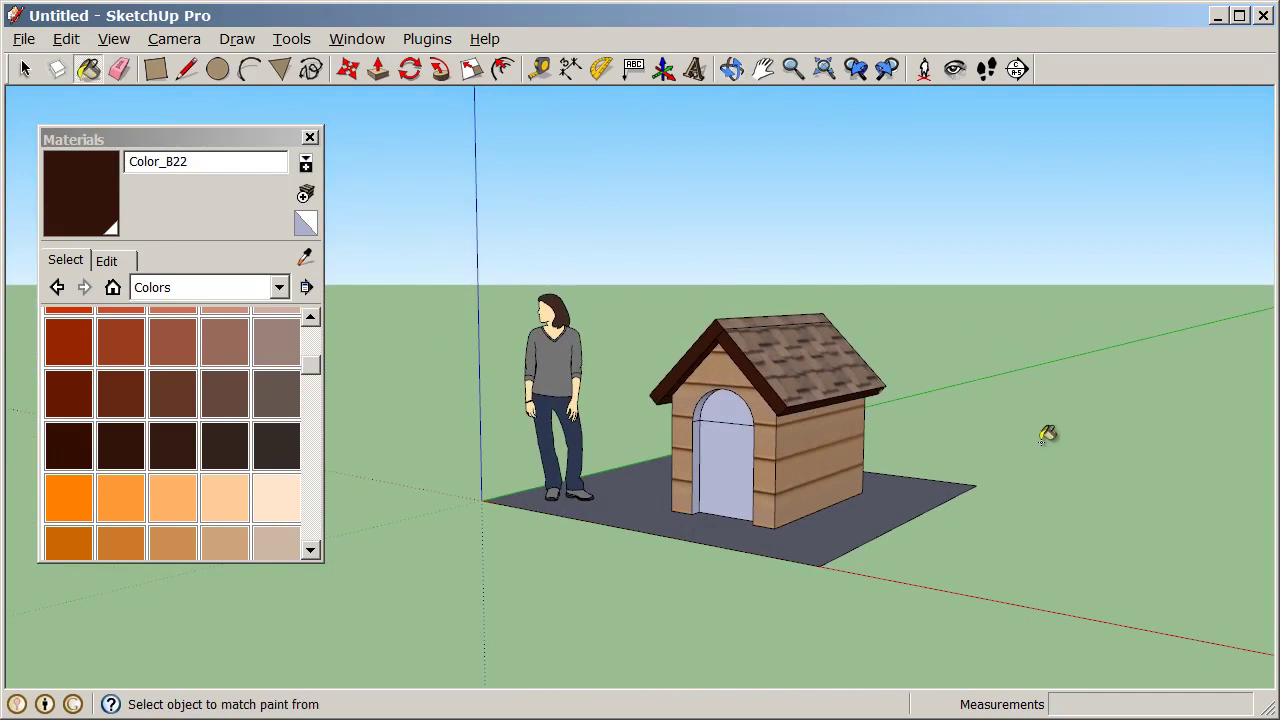
Paint the doorway arch underside, lower arch side and left door jamb dark brown.
{"action": "scroll", "coordinate": [648, 404], "scroll_direction": "down", "scroll_amount": 1}
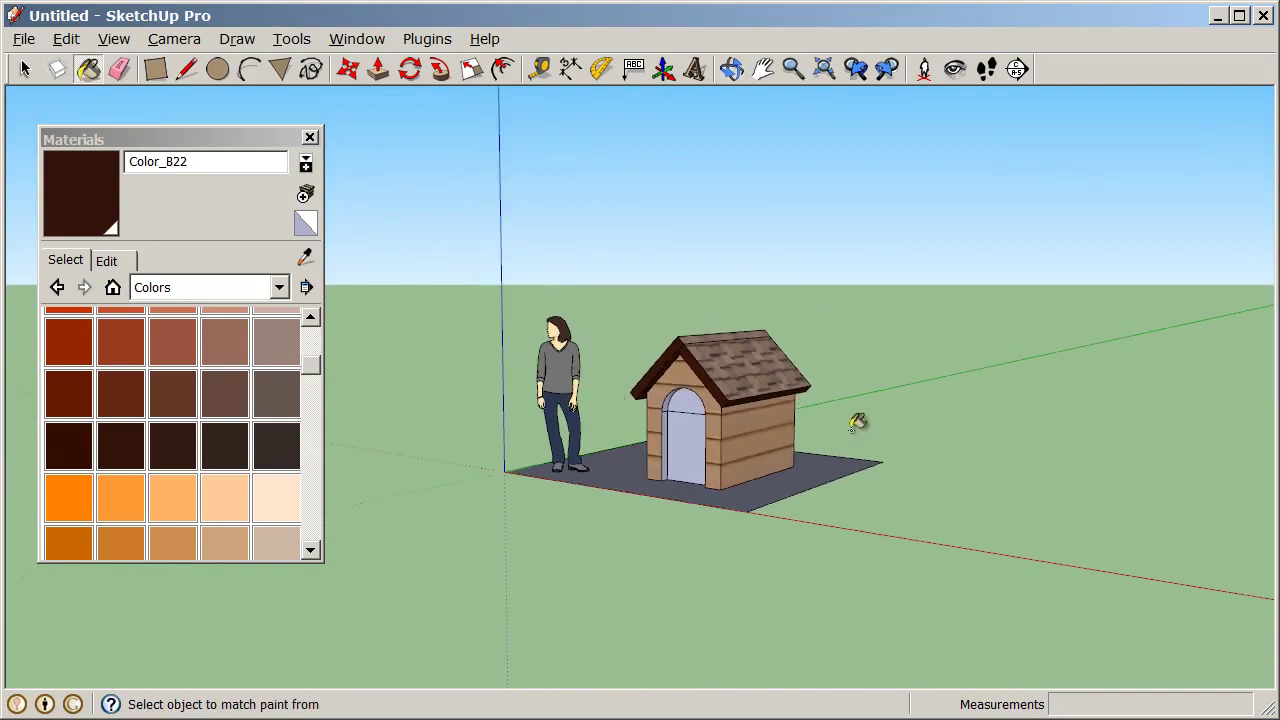
{"action": "scroll", "coordinate": [740, 377], "scroll_direction": "up", "scroll_amount": 1}
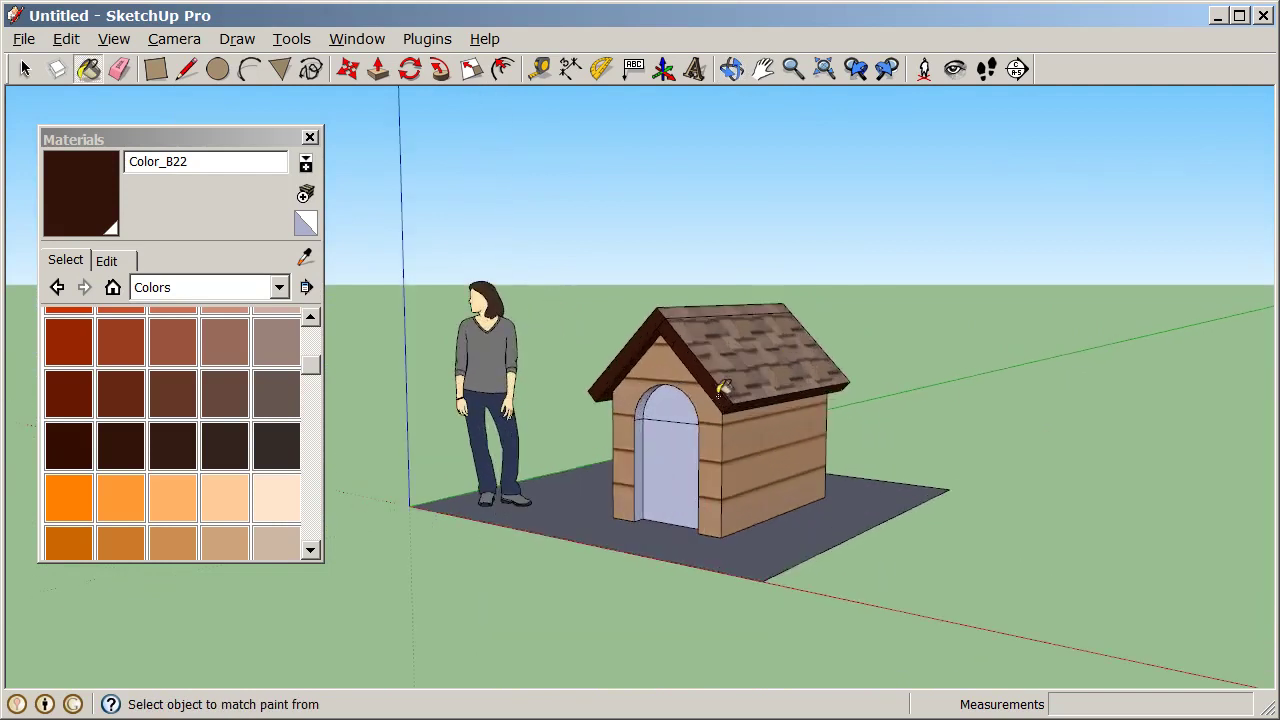
{"action": "scroll", "coordinate": [703, 400], "scroll_direction": "up", "scroll_amount": 2}
{"action": "scroll", "coordinate": [682, 425], "scroll_direction": "up", "scroll_amount": 3}
{"action": "scroll", "coordinate": [681, 426], "scroll_direction": "up", "scroll_amount": 2}
{"action": "scroll", "coordinate": [600, 386], "scroll_direction": "up", "scroll_amount": 2}
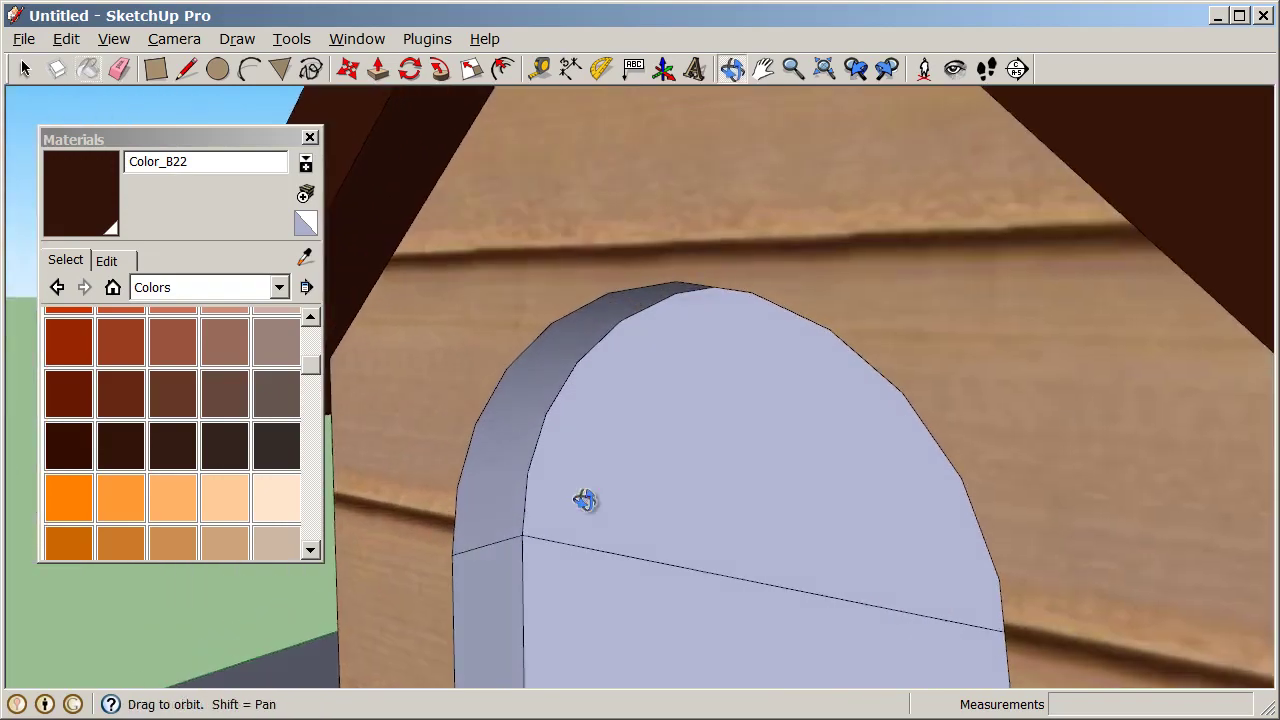
{"action": "mouse_move", "coordinate": [586, 500]}
{"action": "middle_mouse_down"}
{"action": "mouse_move", "coordinate": [983, 242]}
{"action": "mouse_move", "coordinate": [580, 246]}
{"action": "middle_mouse_up"}
{"action": "left_click", "coordinate": [594, 334]}
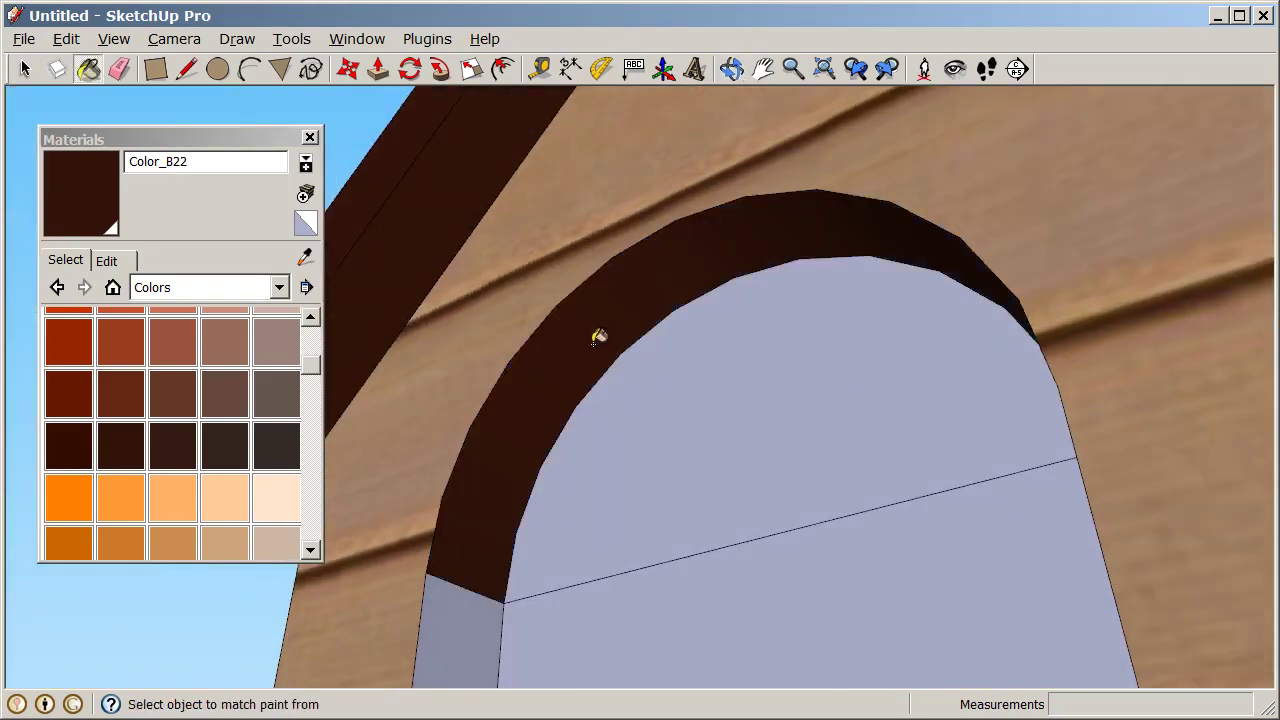
{"action": "mouse_move", "coordinate": [594, 334]}
{"action": "middle_mouse_down"}
{"action": "mouse_move", "coordinate": [1006, 531]}
{"action": "mouse_move", "coordinate": [503, 566]}
{"action": "middle_mouse_up"}
{"action": "left_click", "coordinate": [935, 590]}
{"action": "left_click", "coordinate": [410, 575]}
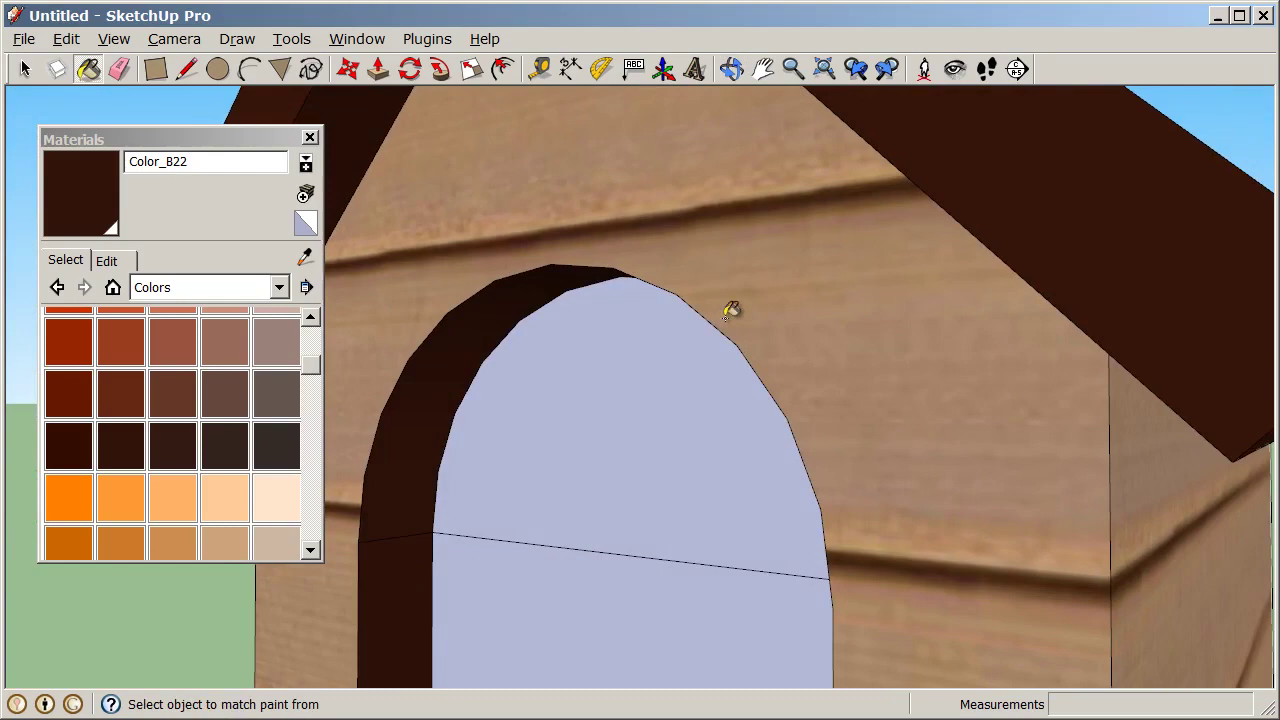
Paint the door face solid black with Color_009.
{"action": "scroll", "coordinate": [803, 354], "scroll_direction": "down", "scroll_amount": 3}
{"action": "scroll", "coordinate": [600, 383], "scroll_direction": "down", "scroll_amount": 2}
{"action": "middle_click_drag", "start_coordinate": [600, 383], "coordinate": [1023, 426]}
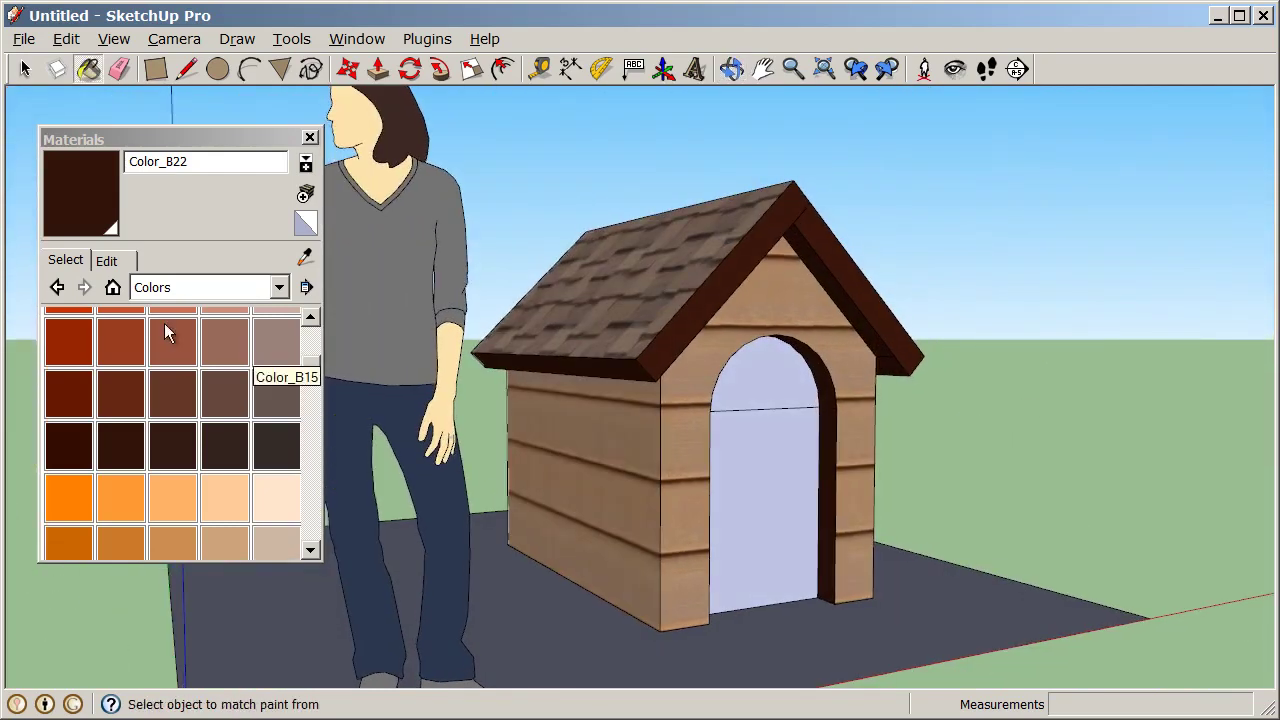
{"action": "left_click_drag", "start_coordinate": [312, 366], "coordinate": [310, 323]}
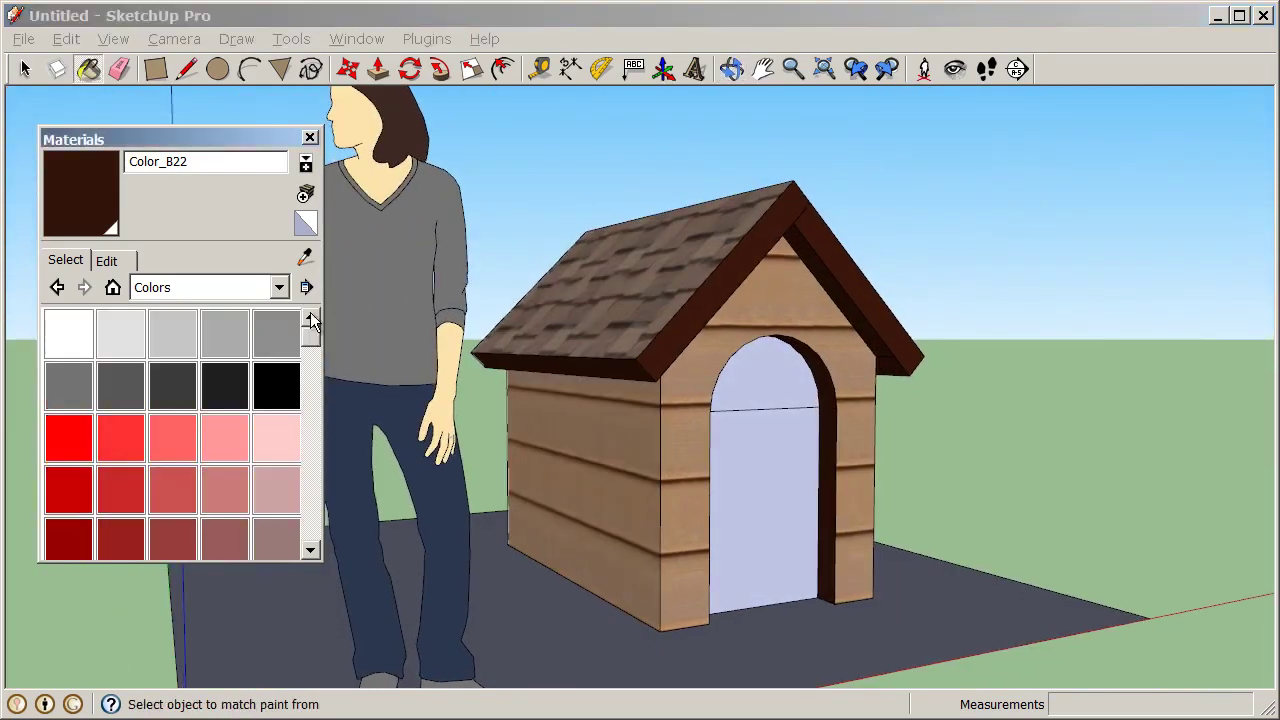
{"action": "left_click", "coordinate": [278, 384]}
{"action": "left_click", "coordinate": [807, 383]}
{"action": "mouse_move", "coordinate": [757, 494]}
{"action": "middle_mouse_down"}
{"action": "mouse_move", "coordinate": [447, 549]}
{"action": "mouse_move", "coordinate": [626, 611]}
{"action": "middle_mouse_up"}
{"action": "scroll", "coordinate": [654, 251], "scroll_direction": "down", "scroll_amount": 3}
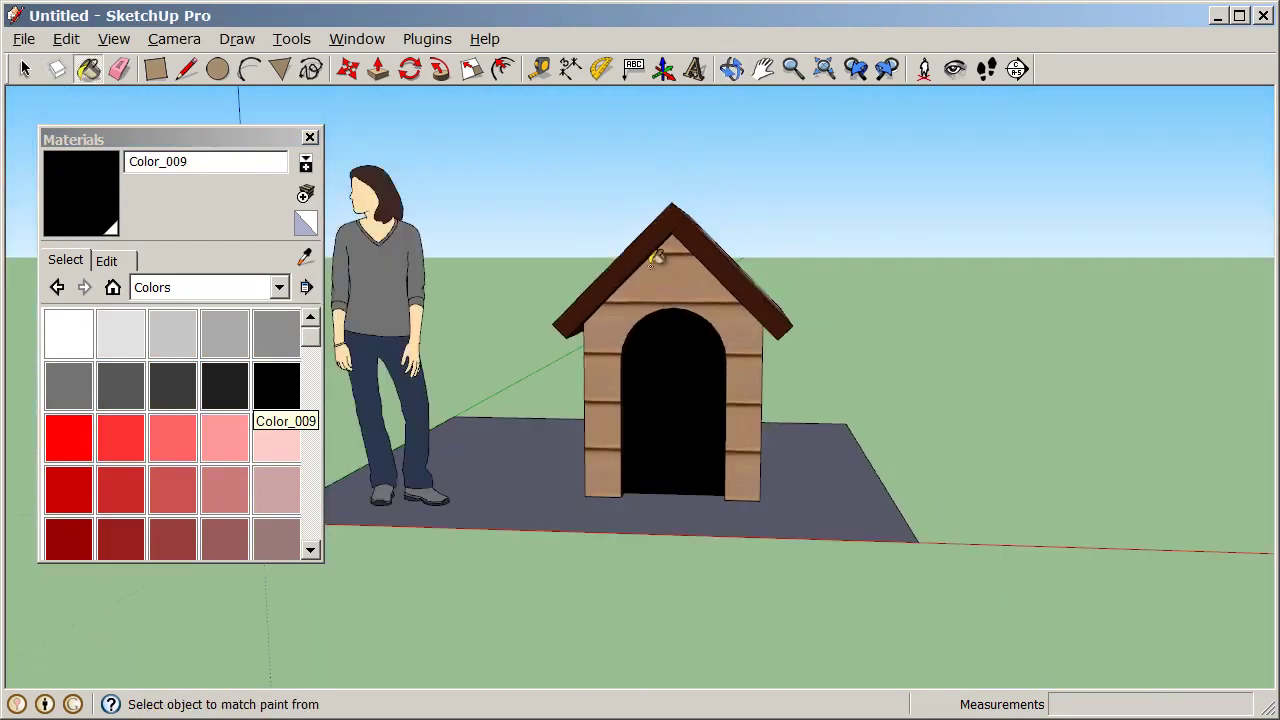
Paint the ground face with Vegetation_Grass1 from the Vegetation collection.
{"action": "middle_click_drag", "start_coordinate": [654, 251], "coordinate": [571, 446]}
{"action": "left_click", "coordinate": [279, 288]}
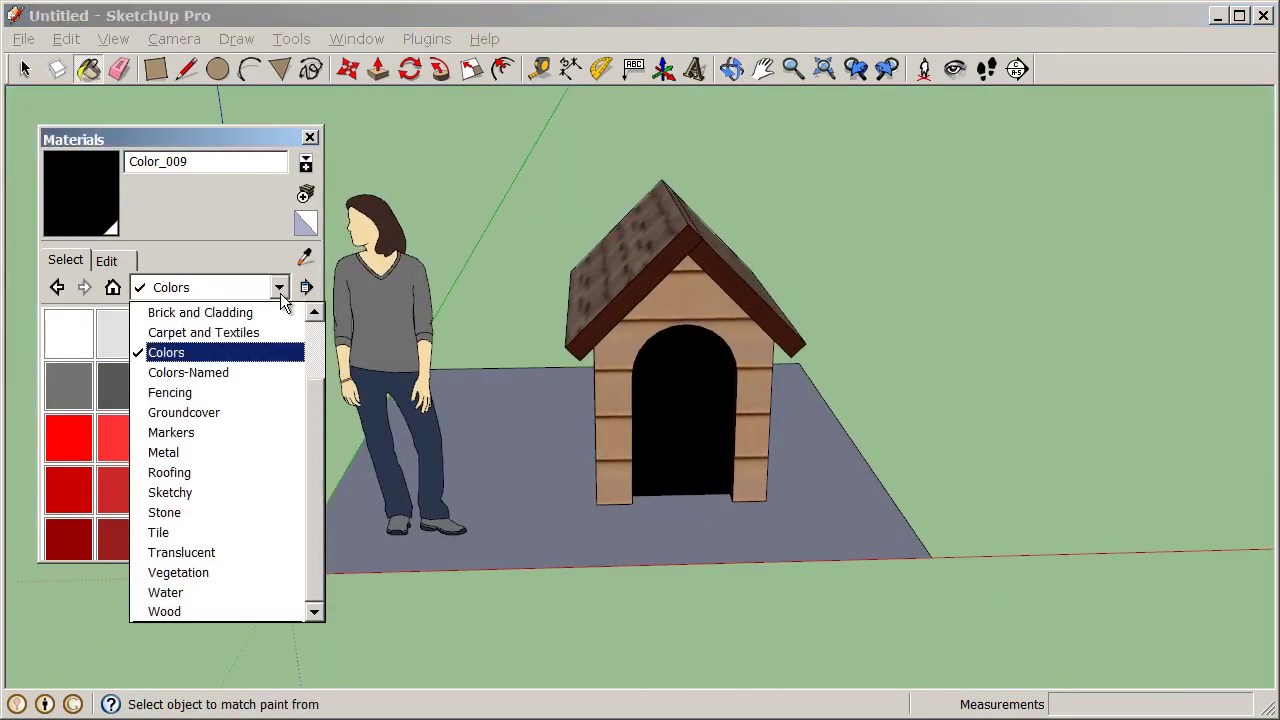
{"action": "left_click", "coordinate": [256, 570]}
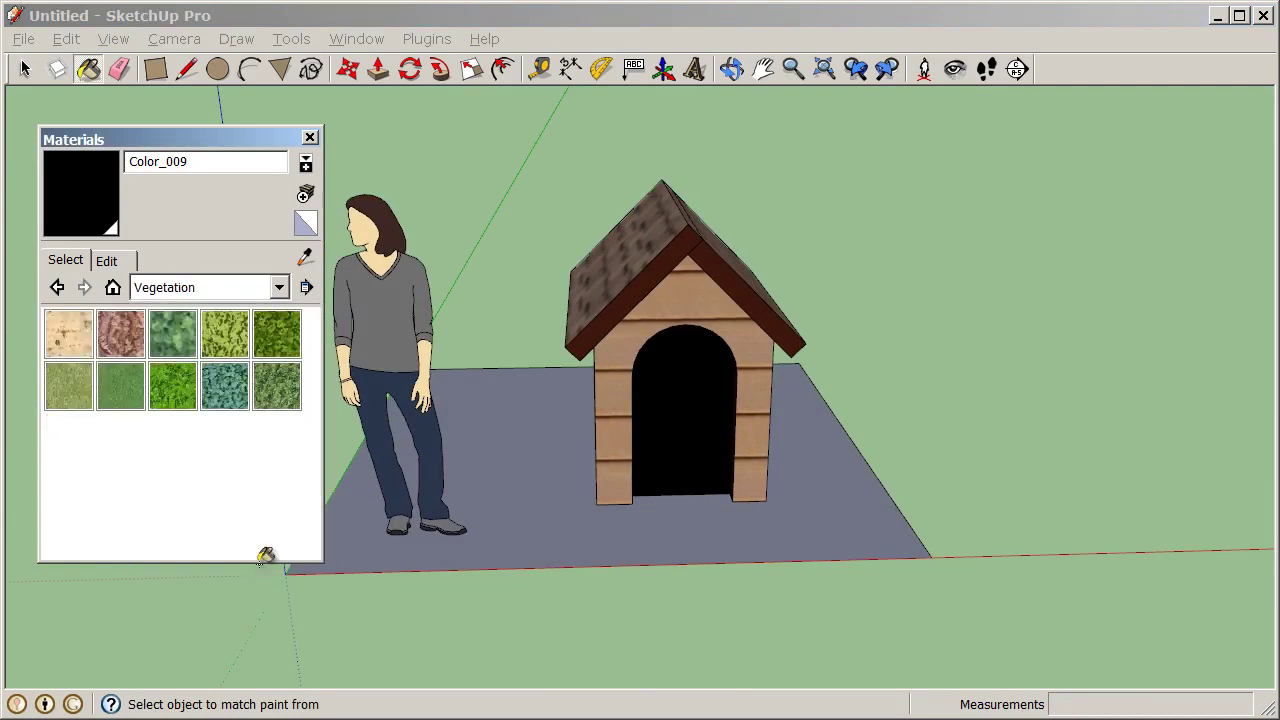
{"action": "left_click", "coordinate": [83, 402]}
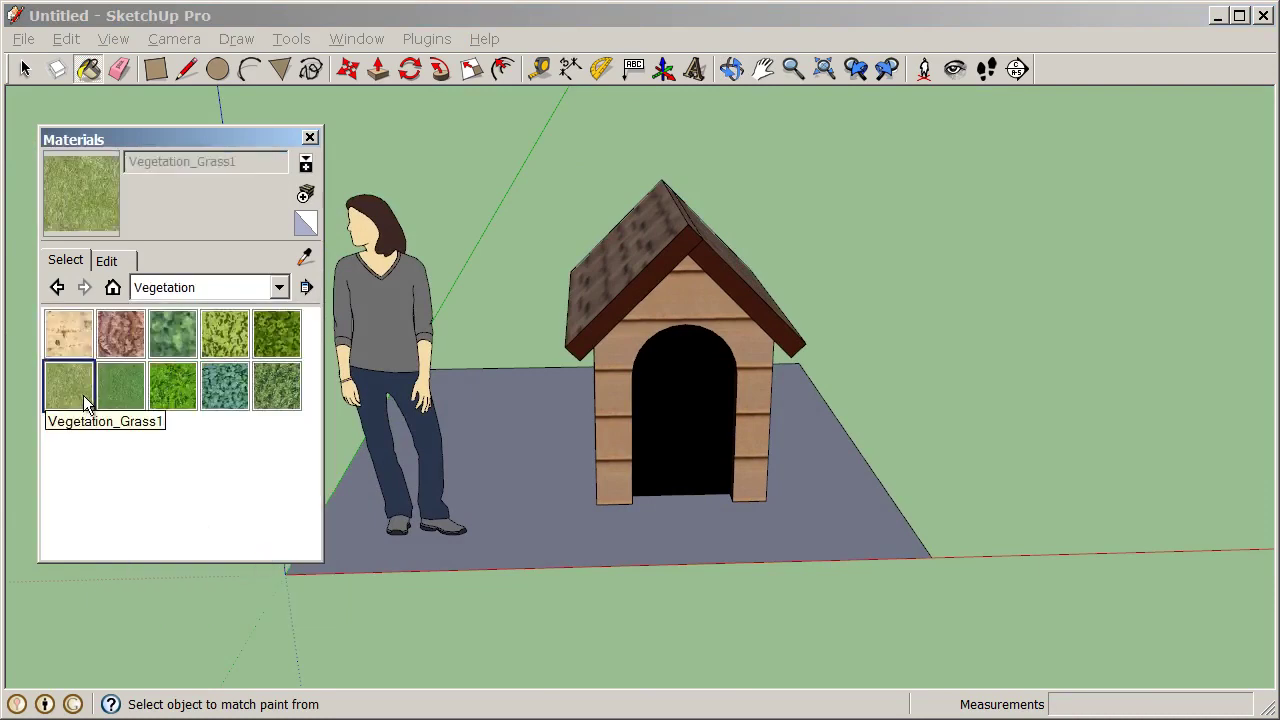
{"action": "left_click", "coordinate": [556, 528]}
{"action": "mouse_move", "coordinate": [556, 528]}
{"action": "middle_mouse_down"}
{"action": "mouse_move", "coordinate": [535, 494]}
{"action": "mouse_move", "coordinate": [566, 474]}
{"action": "middle_mouse_up"}
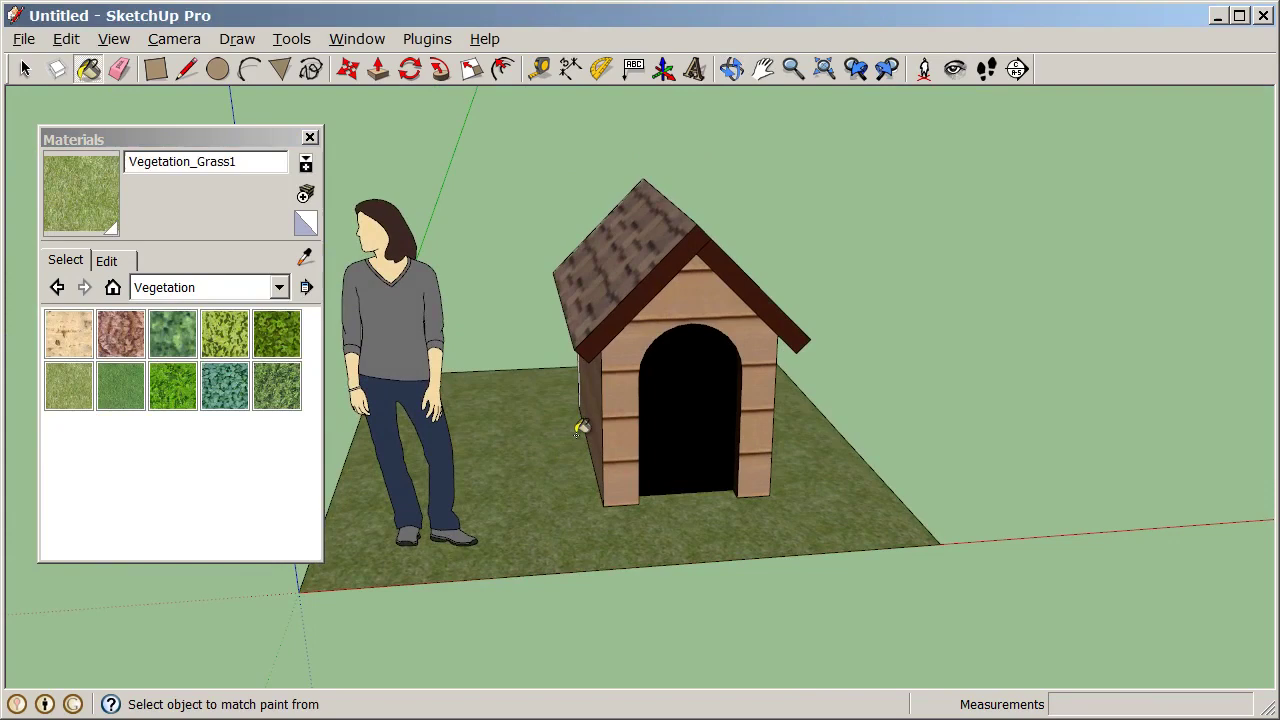
{"action": "left_click", "coordinate": [280, 288]}
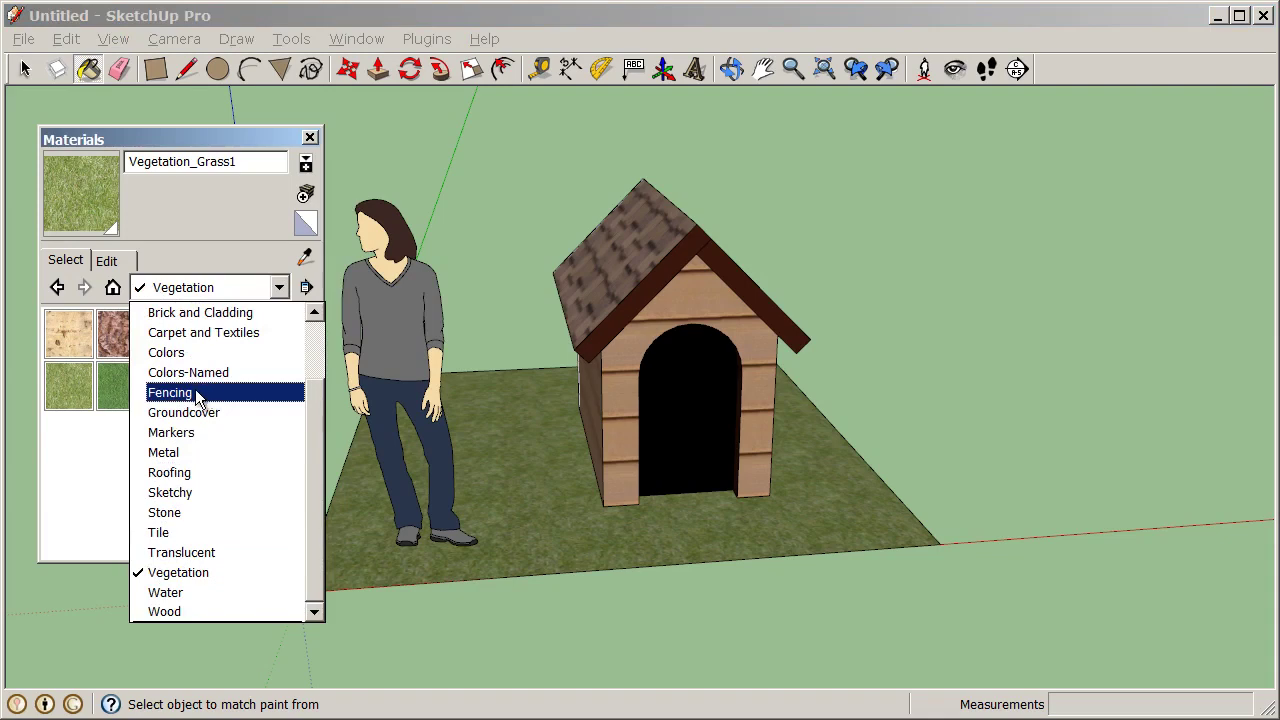
{"action": "left_click", "coordinate": [761, 16]}
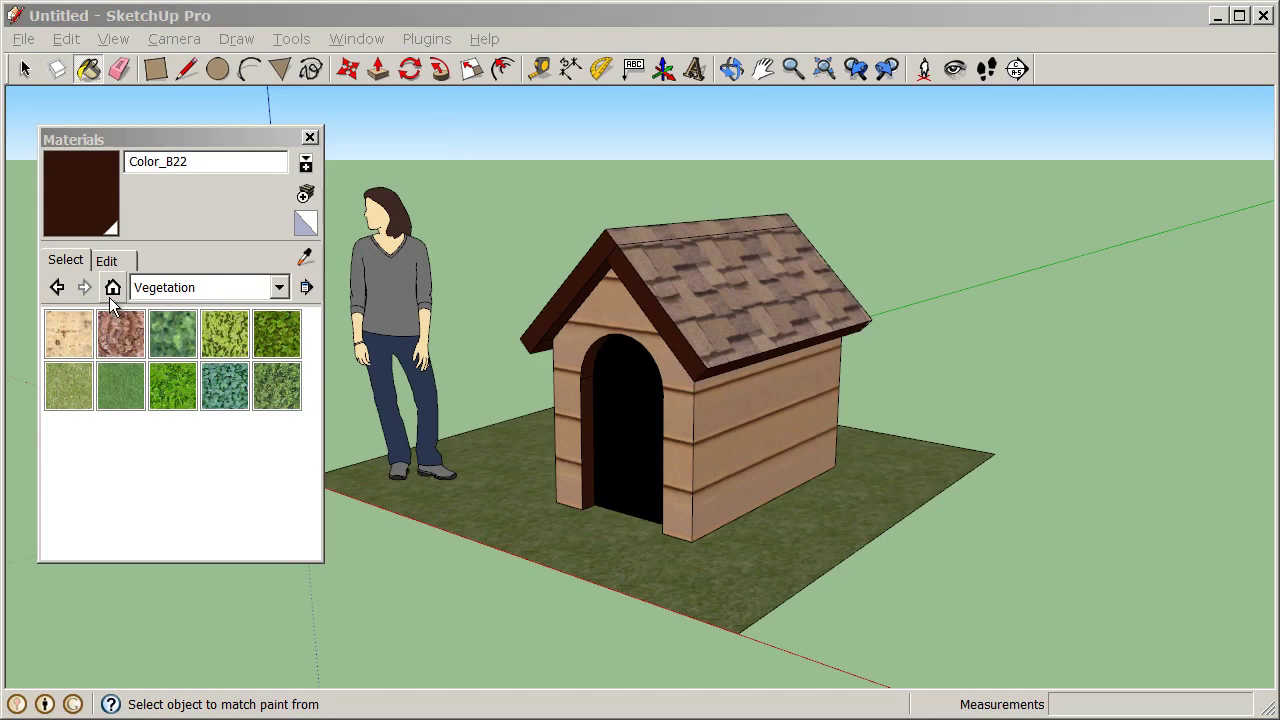
Switch the Materials browser to In Model and select Cladding_Siding_Tan.
{"action": "left_click", "coordinate": [190, 140]}
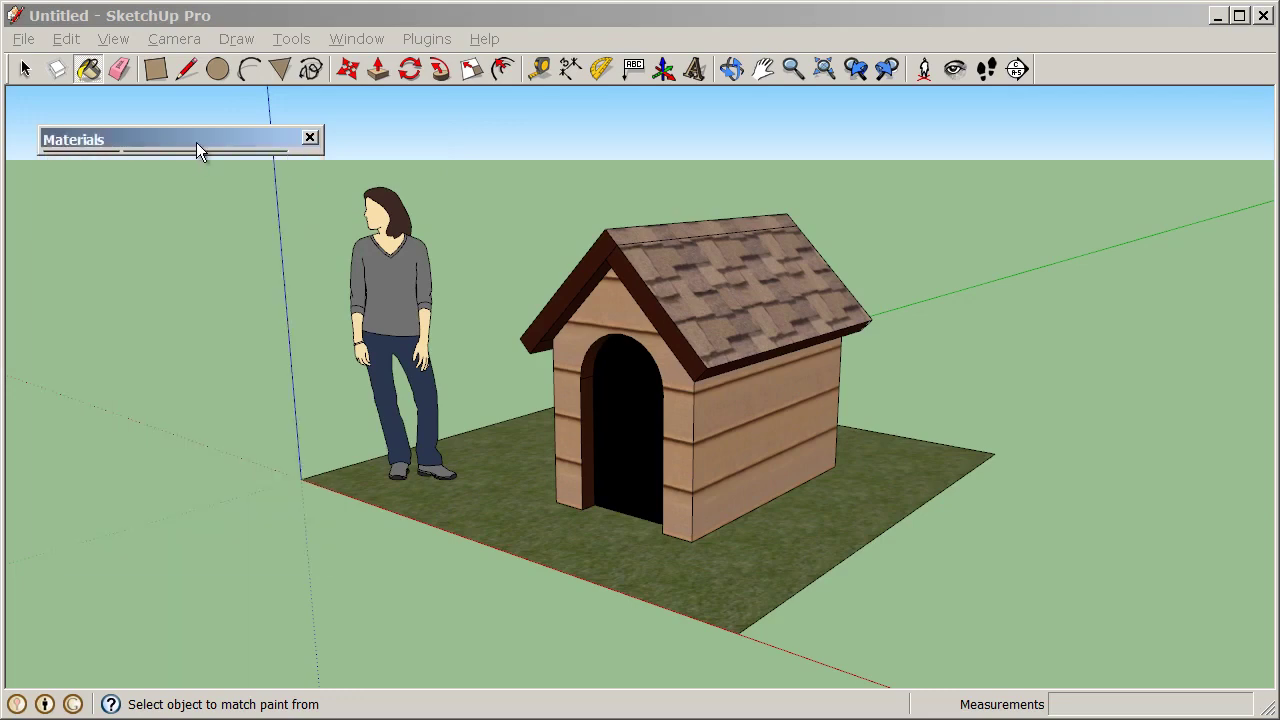
{"action": "left_click", "coordinate": [196, 140]}
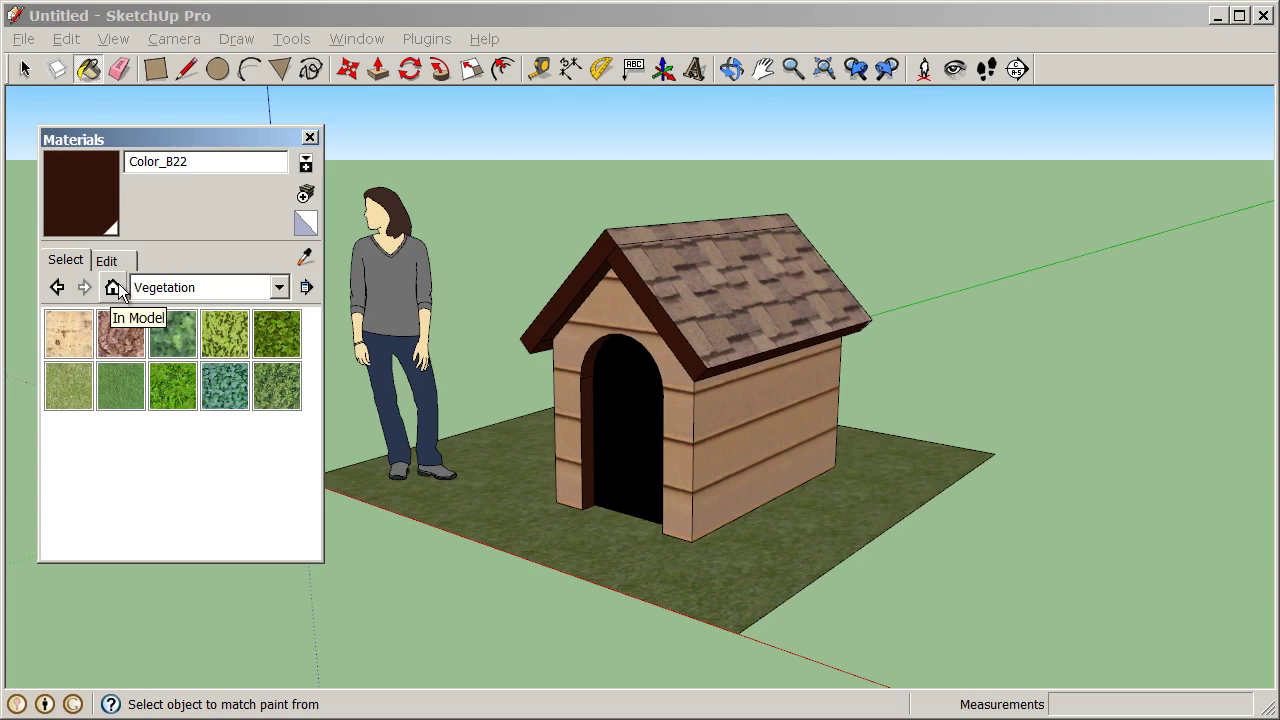
{"action": "left_click", "coordinate": [279, 287]}
{"action": "left_click_drag", "start_coordinate": [316, 526], "coordinate": [315, 459]}
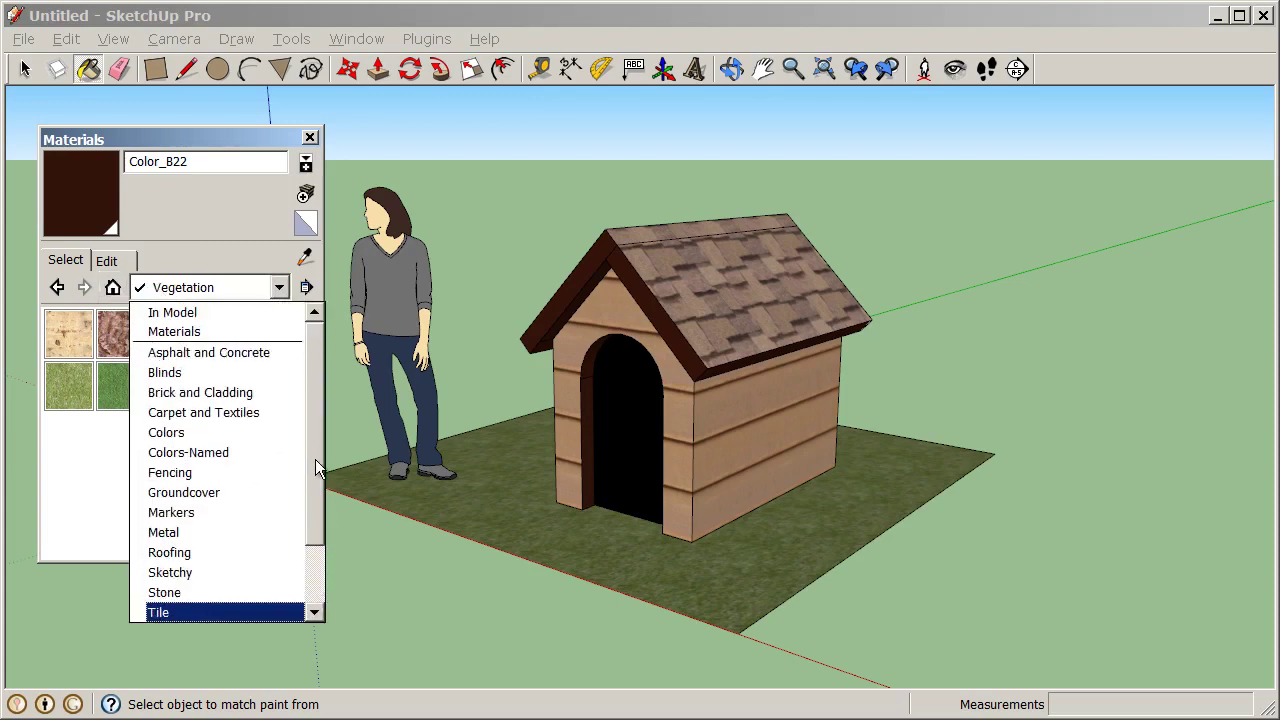
{"action": "left_click", "coordinate": [201, 313]}
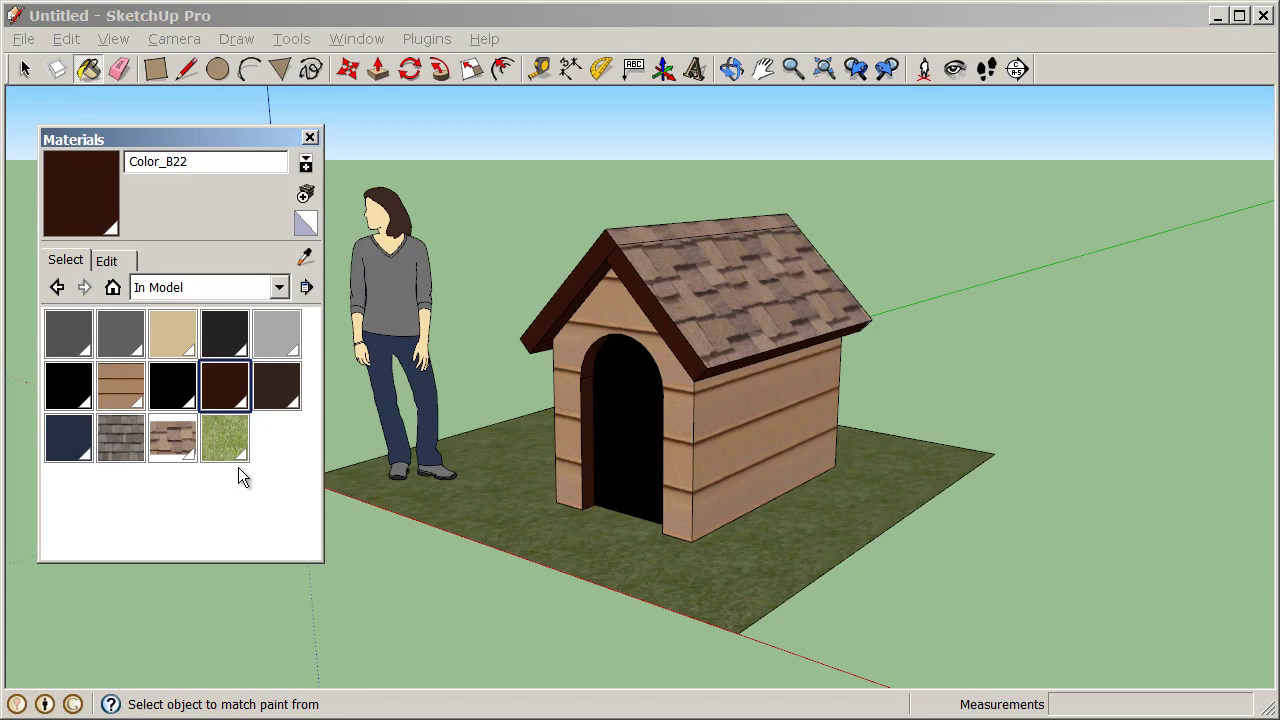
{"action": "left_click", "coordinate": [122, 384]}
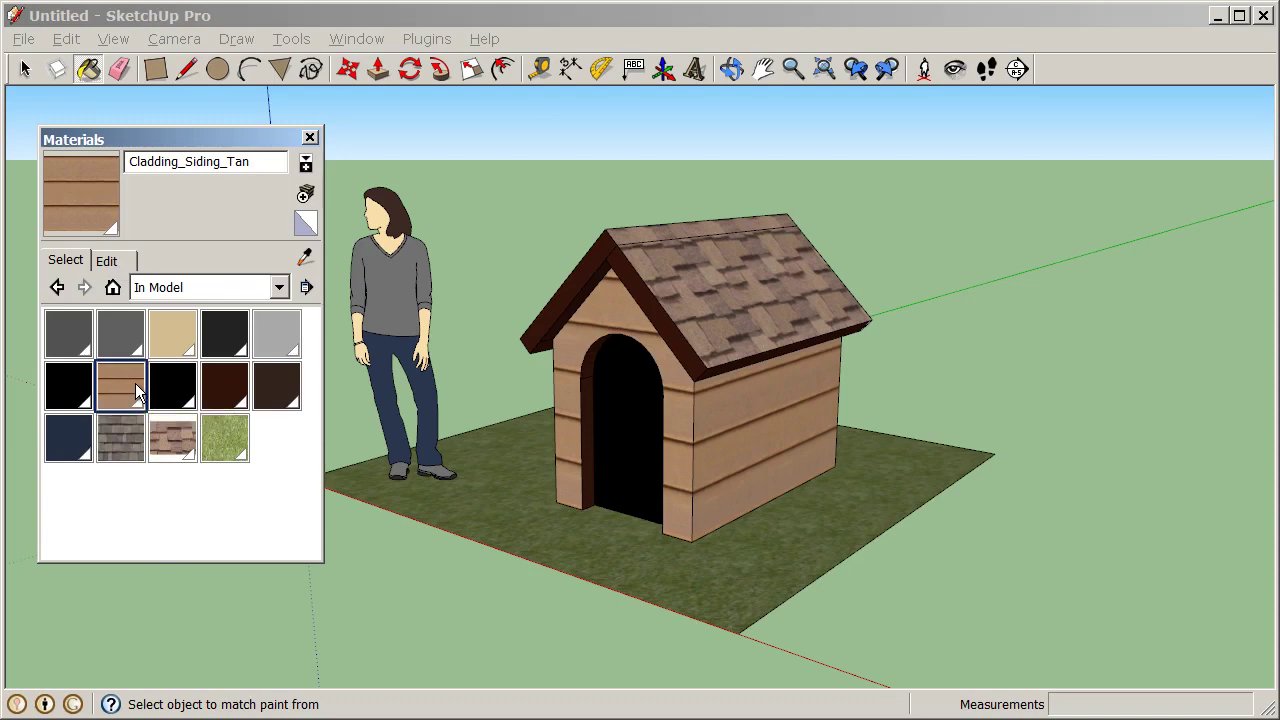
Set Cladding_Siding_Tan's HLS sliders to about H 56, S 100, L 59.
{"action": "double_click", "coordinate": [110, 387]}
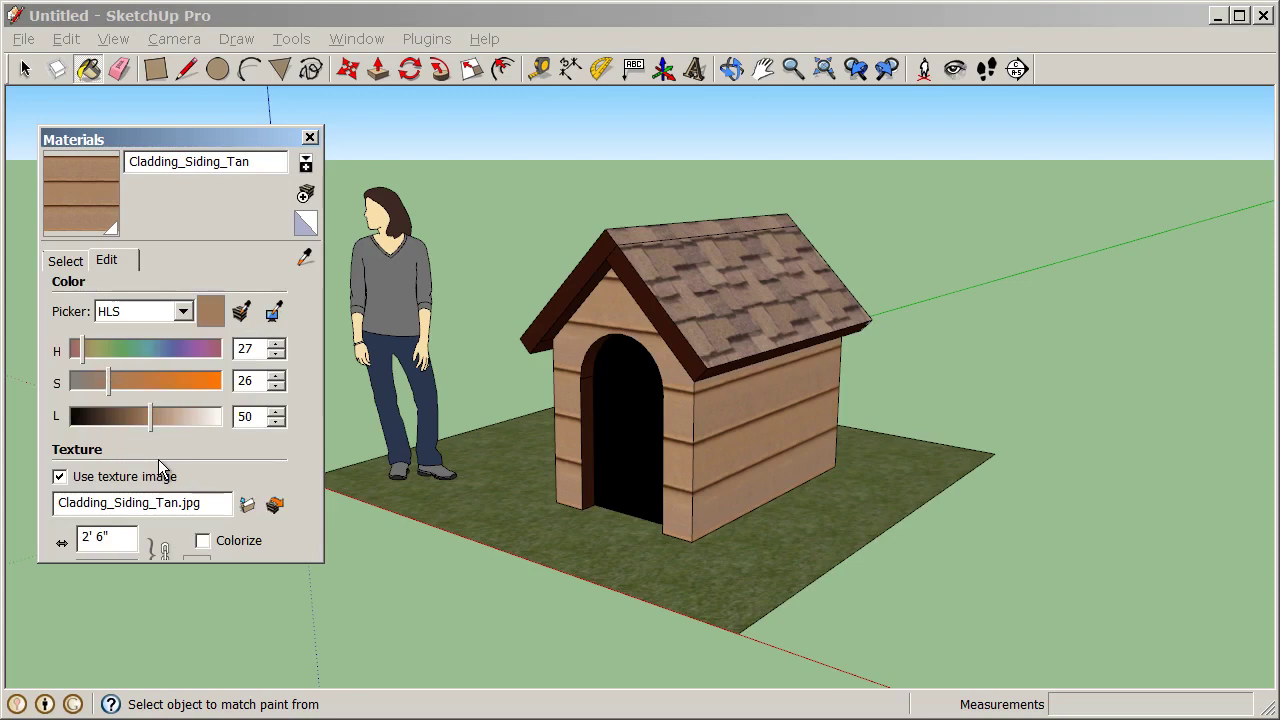
{"action": "left_click", "coordinate": [184, 312]}
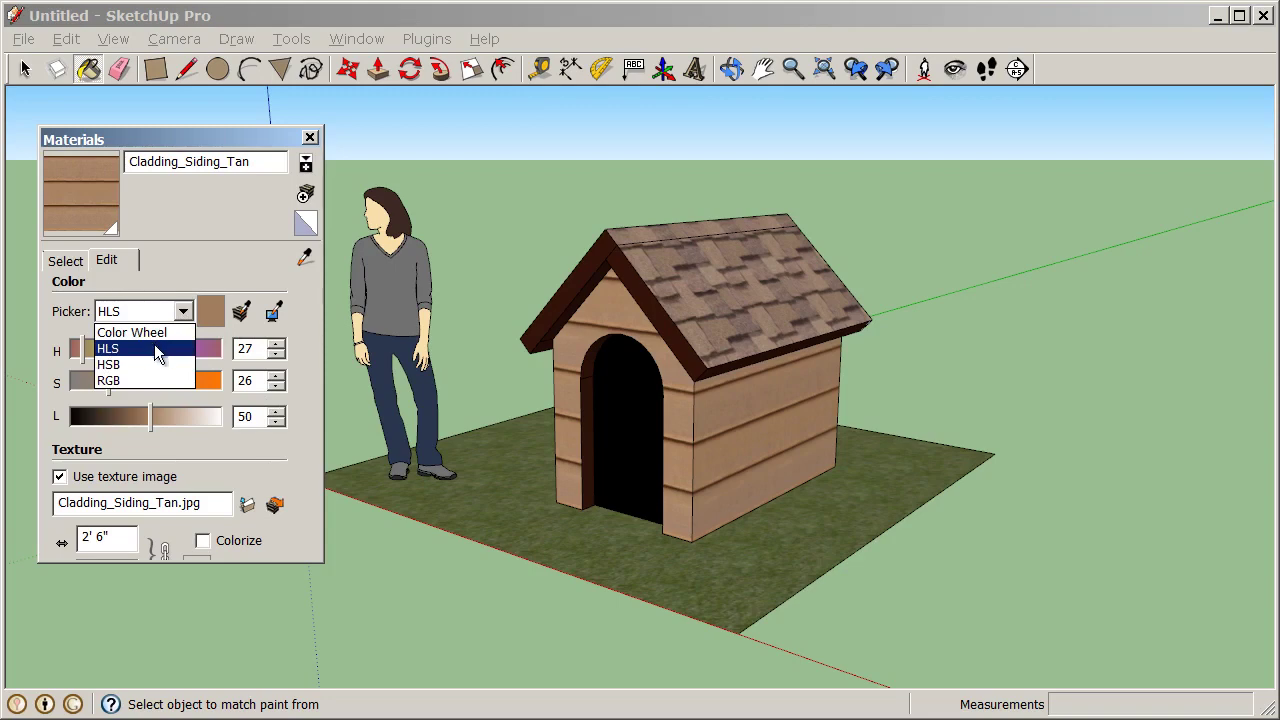
{"action": "left_click", "coordinate": [157, 352]}
{"action": "left_click", "coordinate": [184, 312]}
{"action": "left_click", "coordinate": [160, 332]}
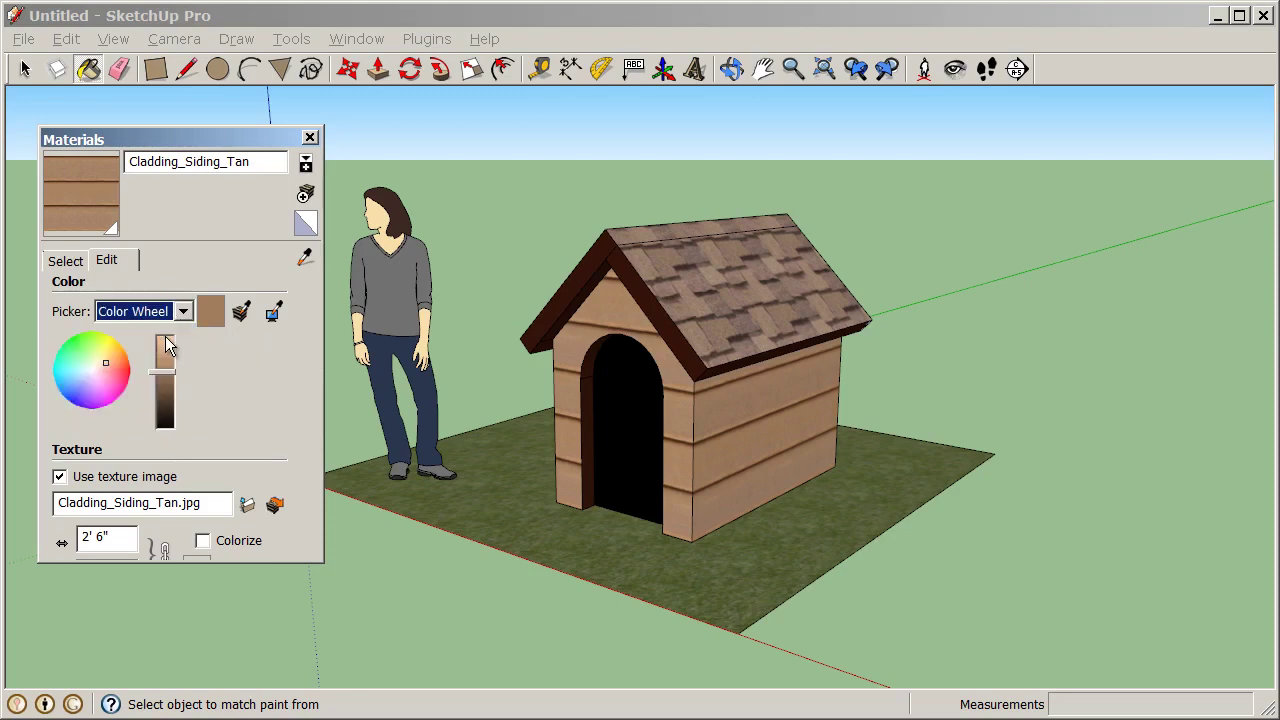
{"action": "left_click", "coordinate": [183, 313]}
{"action": "left_click", "coordinate": [163, 350]}
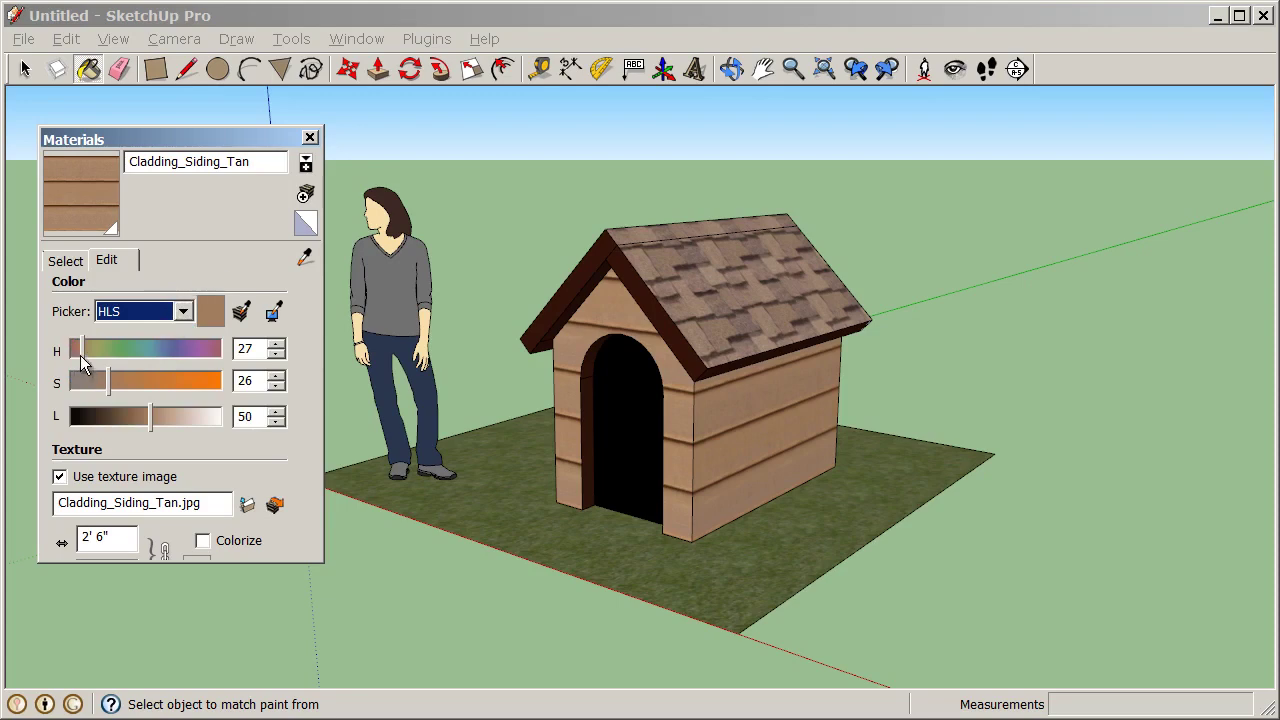
{"action": "mouse_move", "coordinate": [81, 352]}
{"action": "left_mouse_down"}
{"action": "mouse_move", "coordinate": [97, 368]}
{"action": "mouse_move", "coordinate": [180, 366]}
{"action": "mouse_move", "coordinate": [79, 356]}
{"action": "mouse_move", "coordinate": [97, 364]}
{"action": "left_mouse_up"}
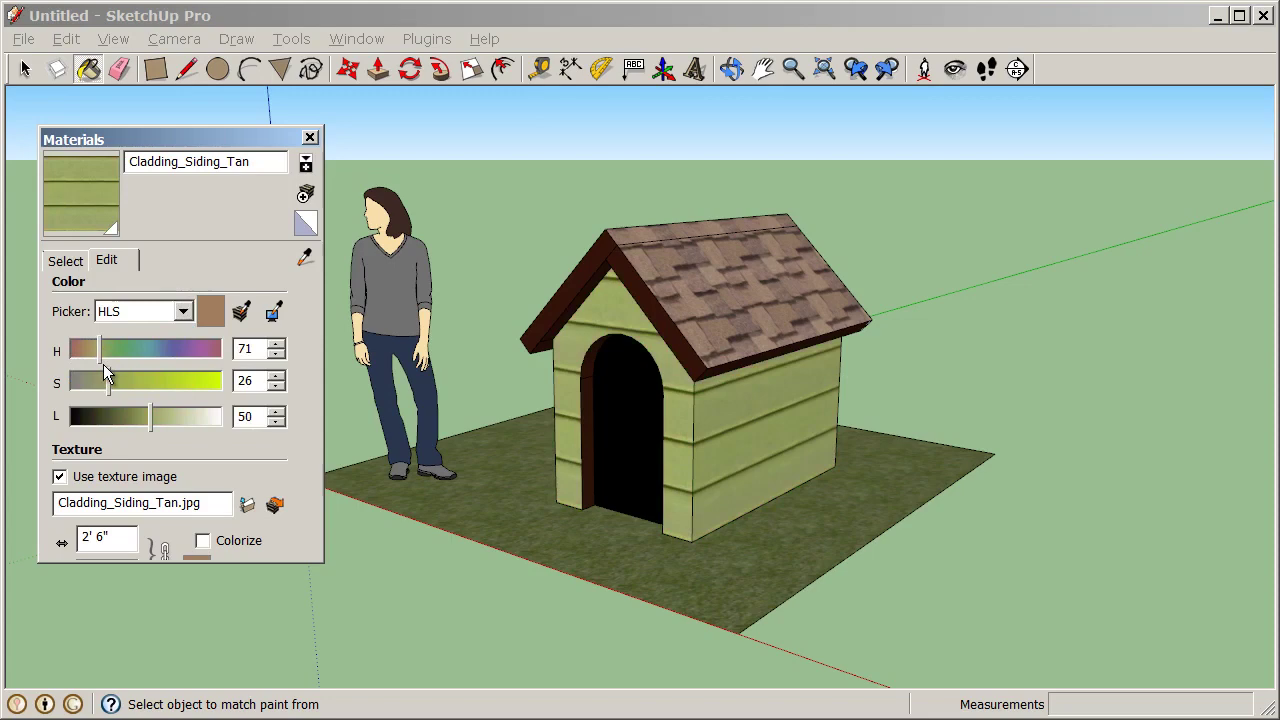
{"action": "left_click_drag", "start_coordinate": [157, 392], "coordinate": [225, 392]}
{"action": "mouse_move", "coordinate": [152, 425]}
{"action": "left_mouse_down"}
{"action": "mouse_move", "coordinate": [164, 437]}
{"action": "mouse_move", "coordinate": [159, 426]}
{"action": "left_mouse_up"}
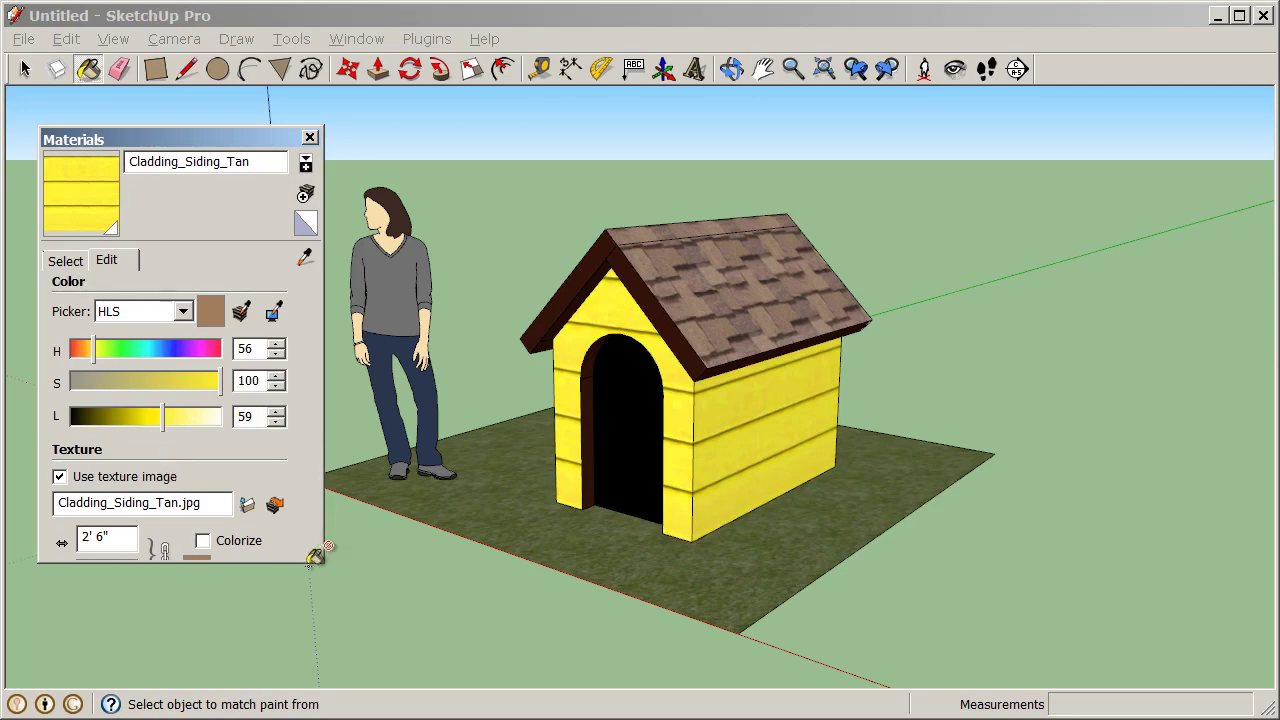
Set the siding texture width to 12.
{"action": "left_click_drag", "start_coordinate": [297, 562], "coordinate": [289, 673]}
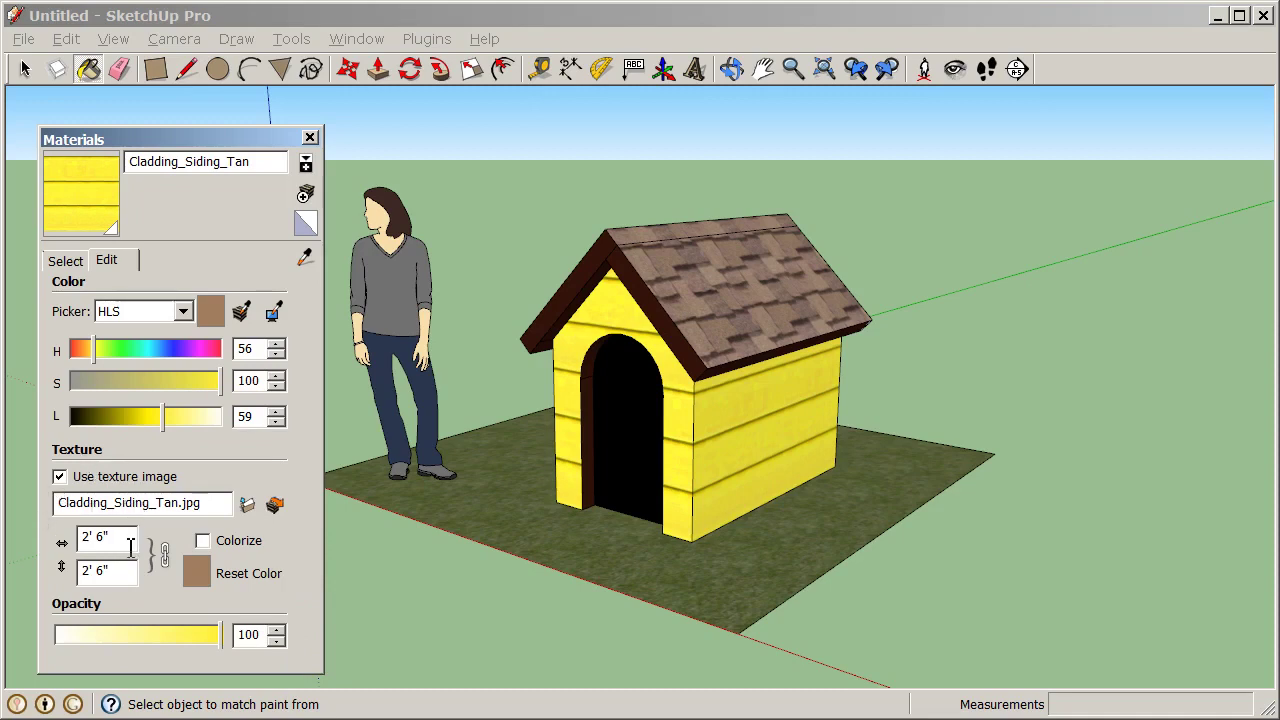
{"action": "left_click_drag", "start_coordinate": [120, 538], "coordinate": [38, 545]}
{"action": "type", "text": "12"}
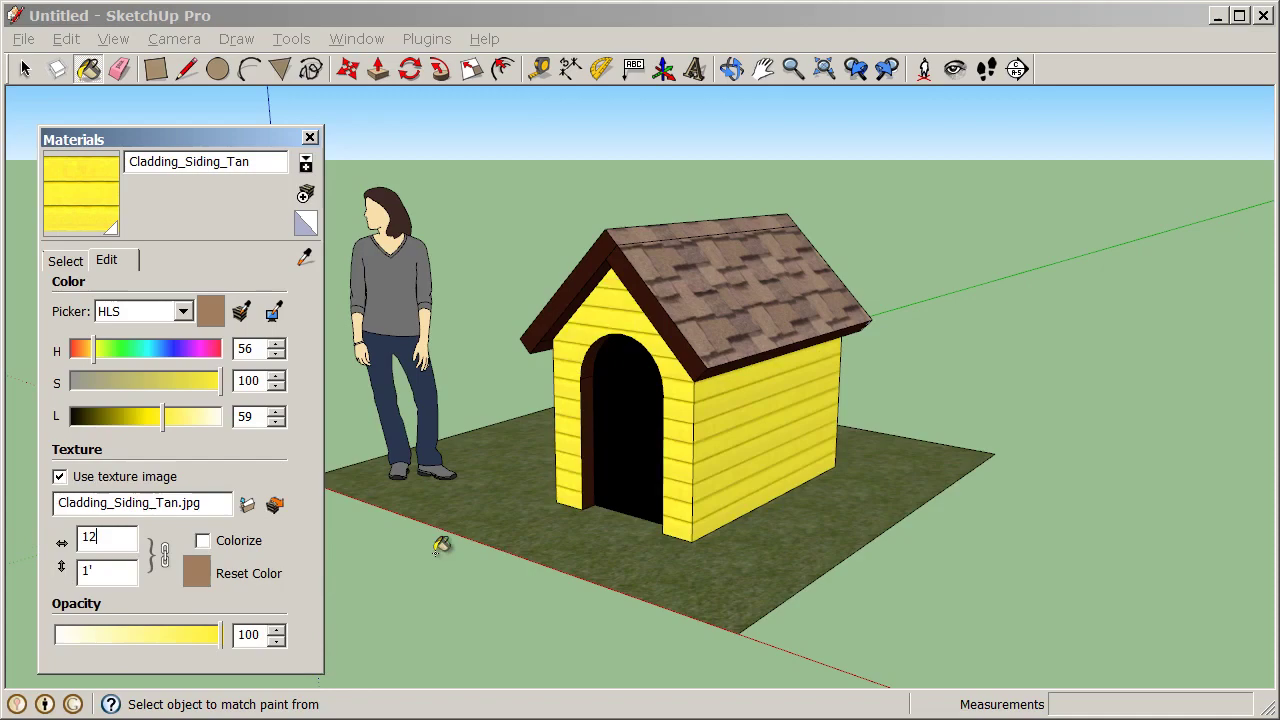
Inspect the yellow siding from the front, then return to the In Model materials list.
{"action": "mouse_move", "coordinate": [749, 420]}
{"action": "middle_mouse_down"}
{"action": "mouse_move", "coordinate": [779, 458]}
{"action": "mouse_move", "coordinate": [1080, 451]}
{"action": "middle_mouse_up"}
{"action": "scroll", "coordinate": [591, 380], "scroll_direction": "up", "scroll_amount": 3}
{"action": "scroll", "coordinate": [679, 420], "scroll_direction": "up", "scroll_amount": 3}
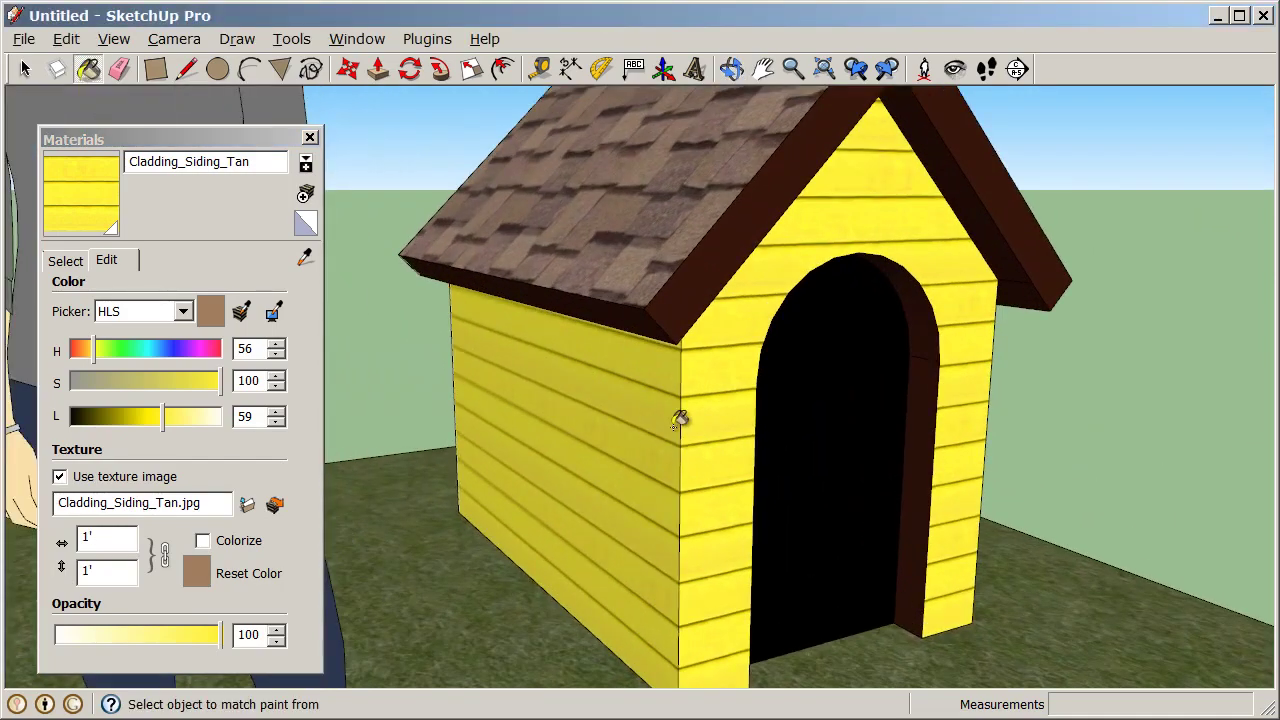
{"action": "middle_click_drag", "start_coordinate": [679, 420], "coordinate": [605, 358]}
{"action": "scroll", "coordinate": [560, 350], "scroll_direction": "down", "scroll_amount": 3}
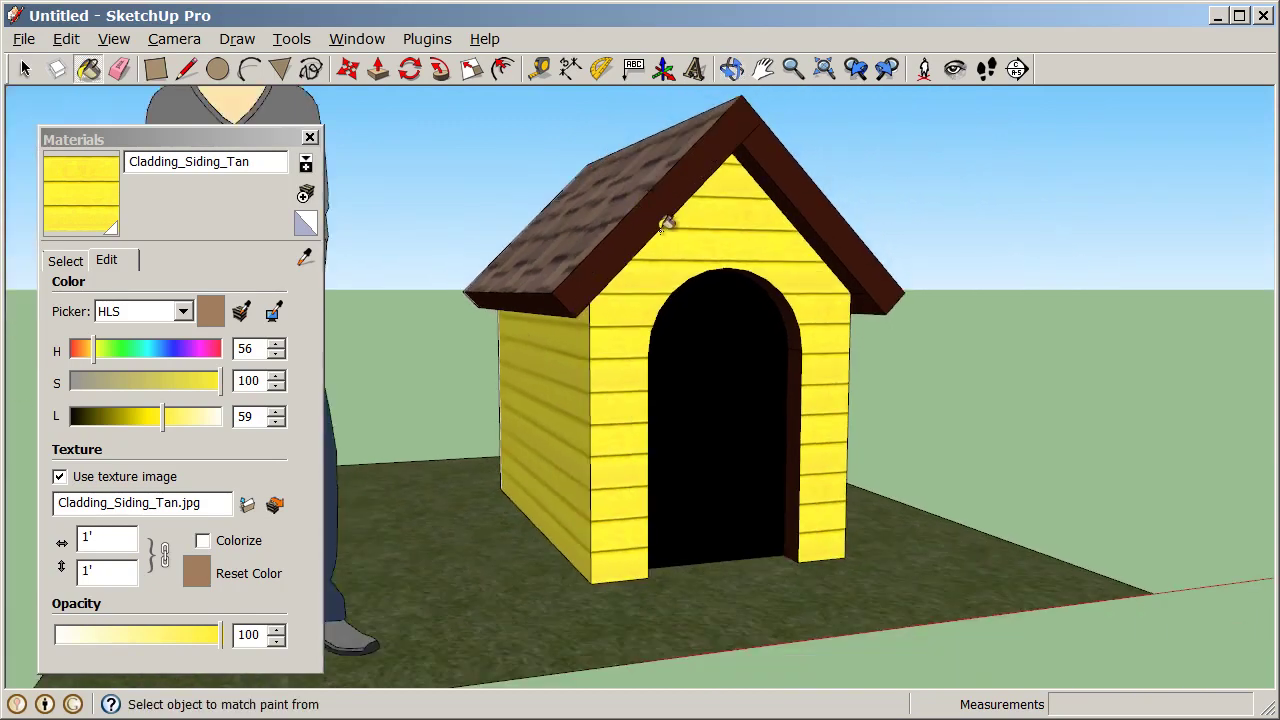
{"action": "mouse_move", "coordinate": [690, 341]}
{"action": "middle_mouse_down"}
{"action": "mouse_move", "coordinate": [709, 357]}
{"action": "mouse_move", "coordinate": [720, 338]}
{"action": "middle_mouse_up"}
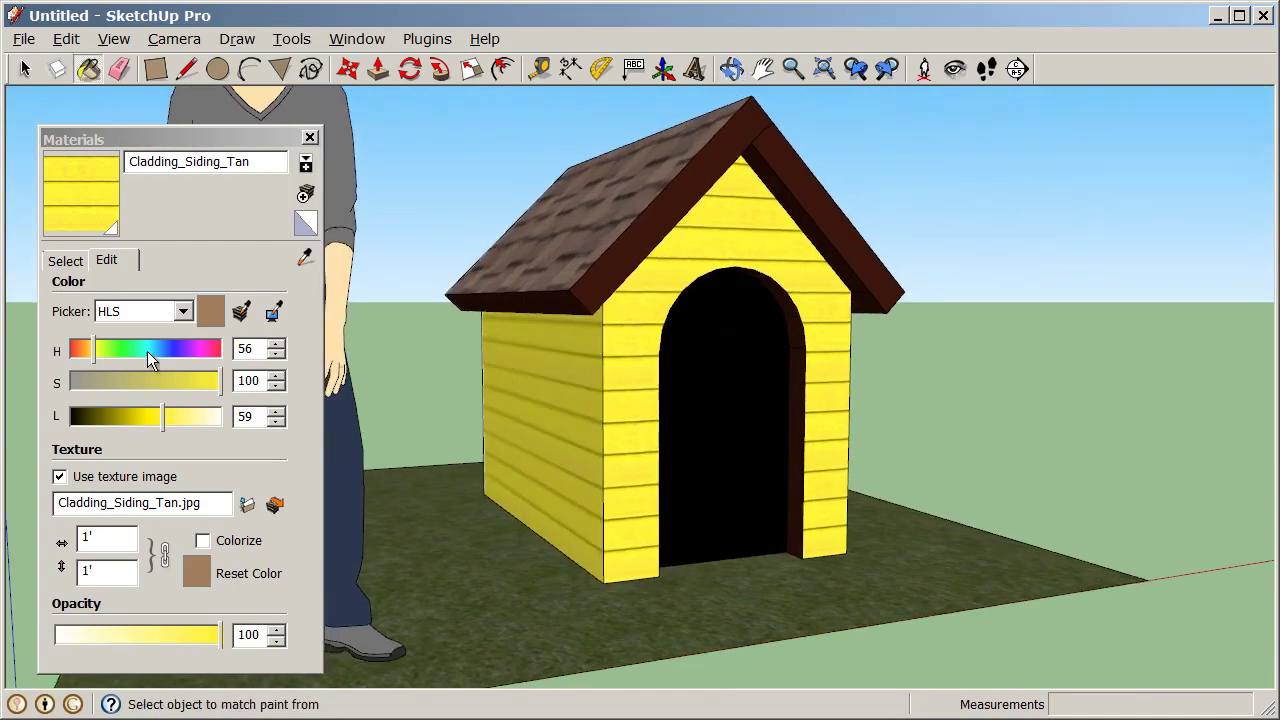
{"action": "left_click", "coordinate": [66, 261]}
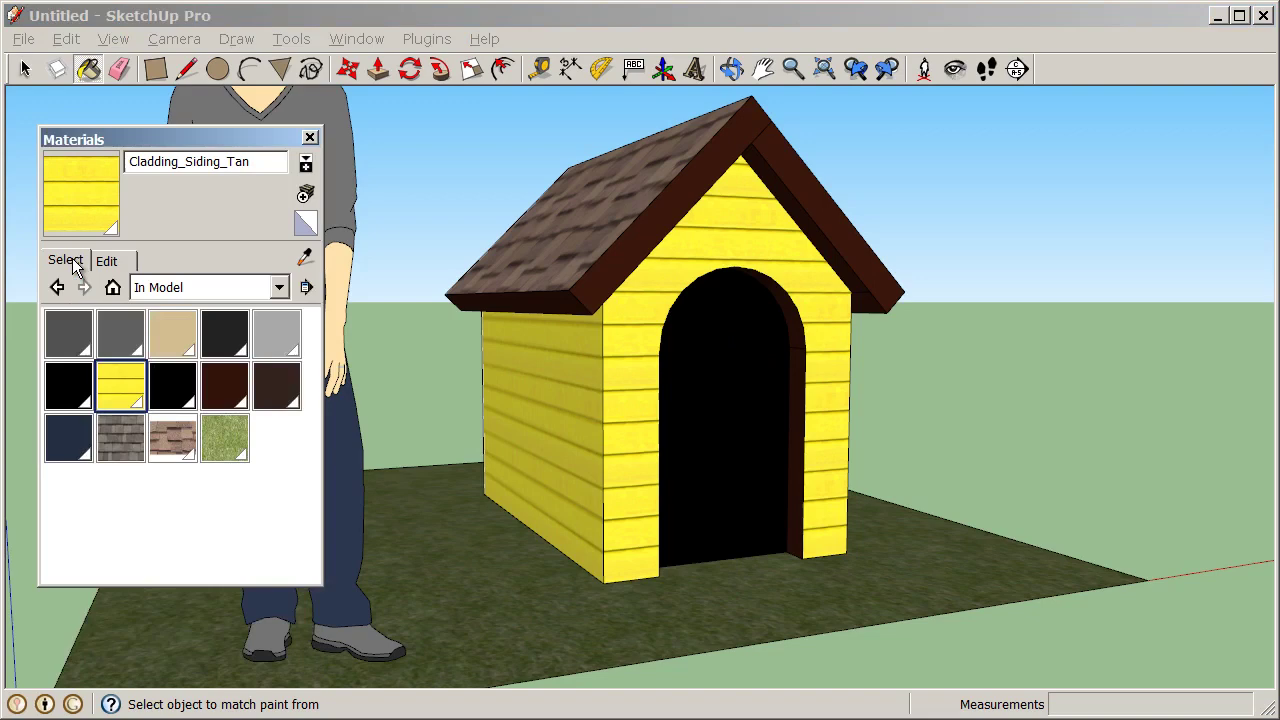
Recolour Color_B22 trim by matching the siding's colour on screen and adjusting its HLS sliders.
{"action": "double_click", "coordinate": [229, 386]}
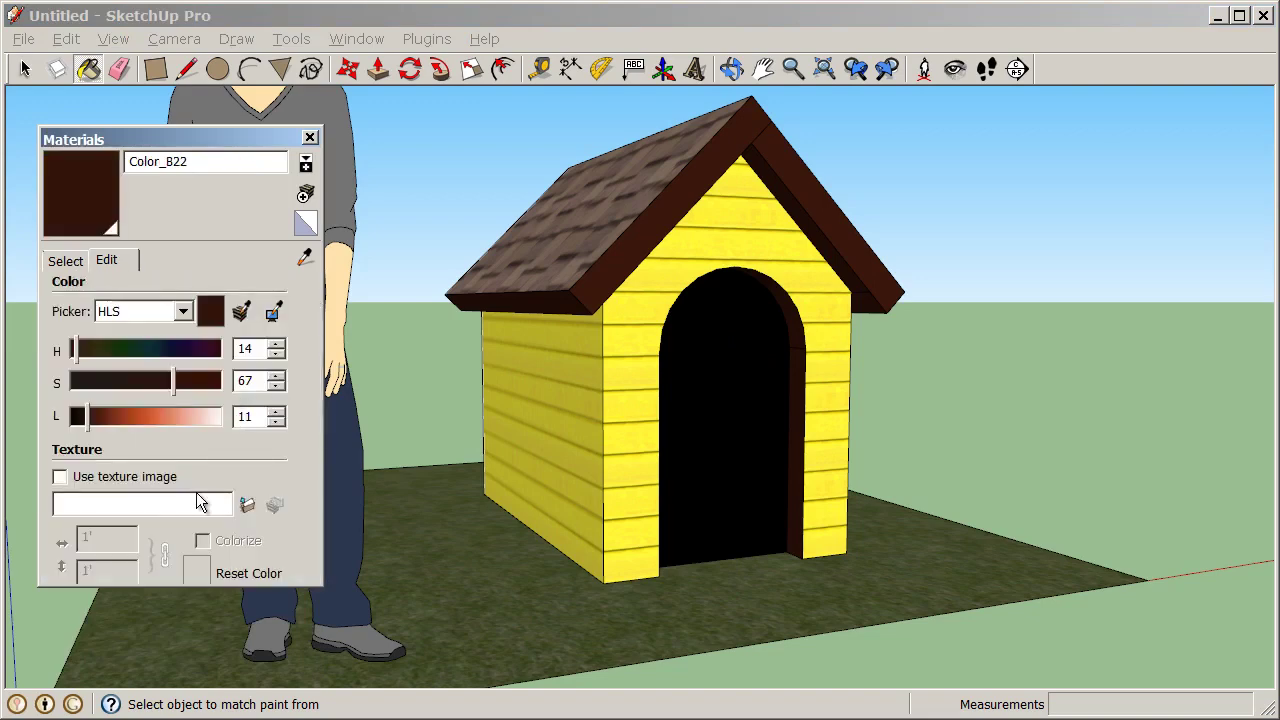
{"action": "left_click_drag", "start_coordinate": [82, 421], "coordinate": [135, 420]}
{"action": "mouse_move", "coordinate": [179, 378]}
{"action": "left_mouse_down"}
{"action": "mouse_move", "coordinate": [98, 384]}
{"action": "mouse_move", "coordinate": [144, 388]}
{"action": "mouse_move", "coordinate": [118, 389]}
{"action": "left_mouse_up"}
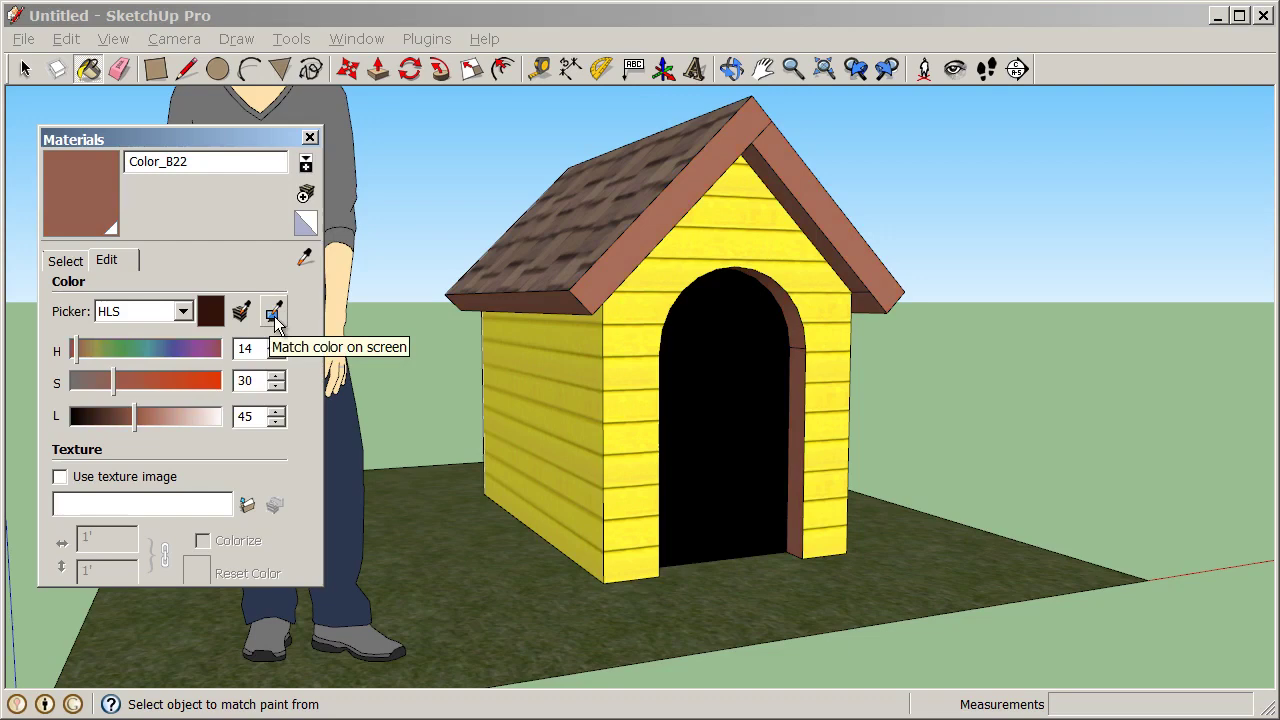
{"action": "left_click", "coordinate": [275, 318]}
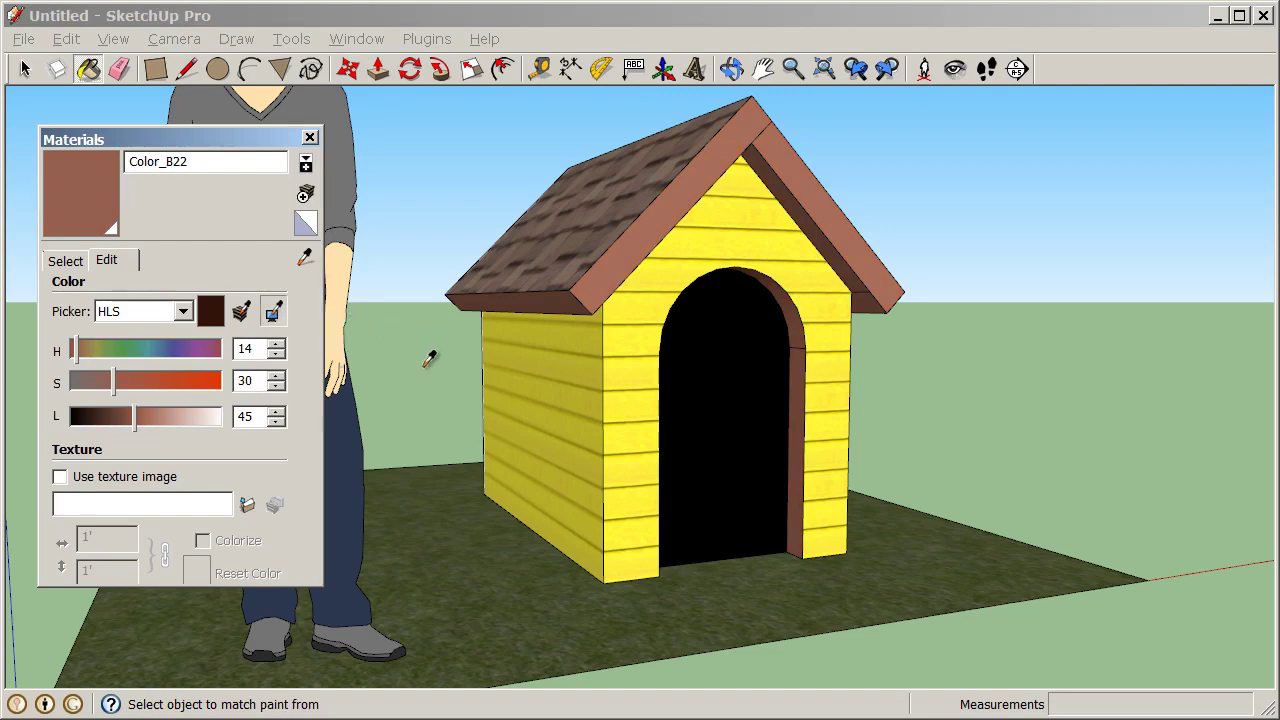
{"action": "left_click", "coordinate": [637, 340]}
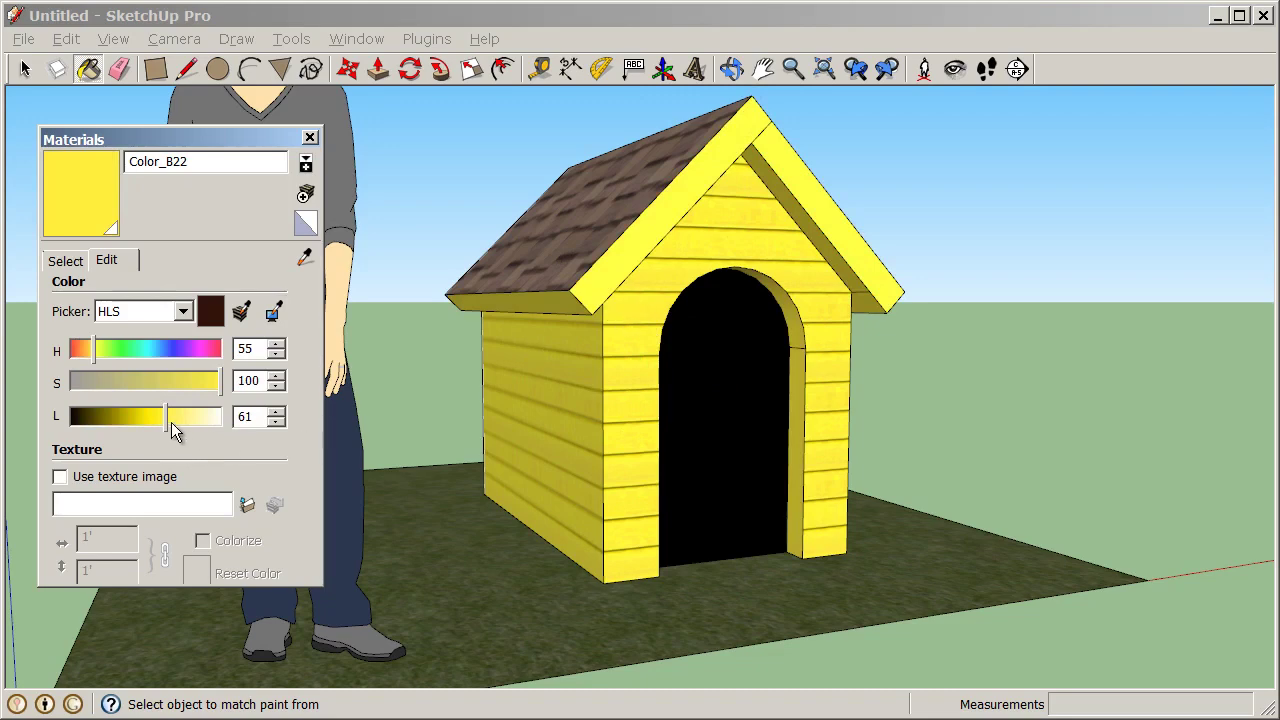
{"action": "left_click_drag", "start_coordinate": [171, 422], "coordinate": [139, 423]}
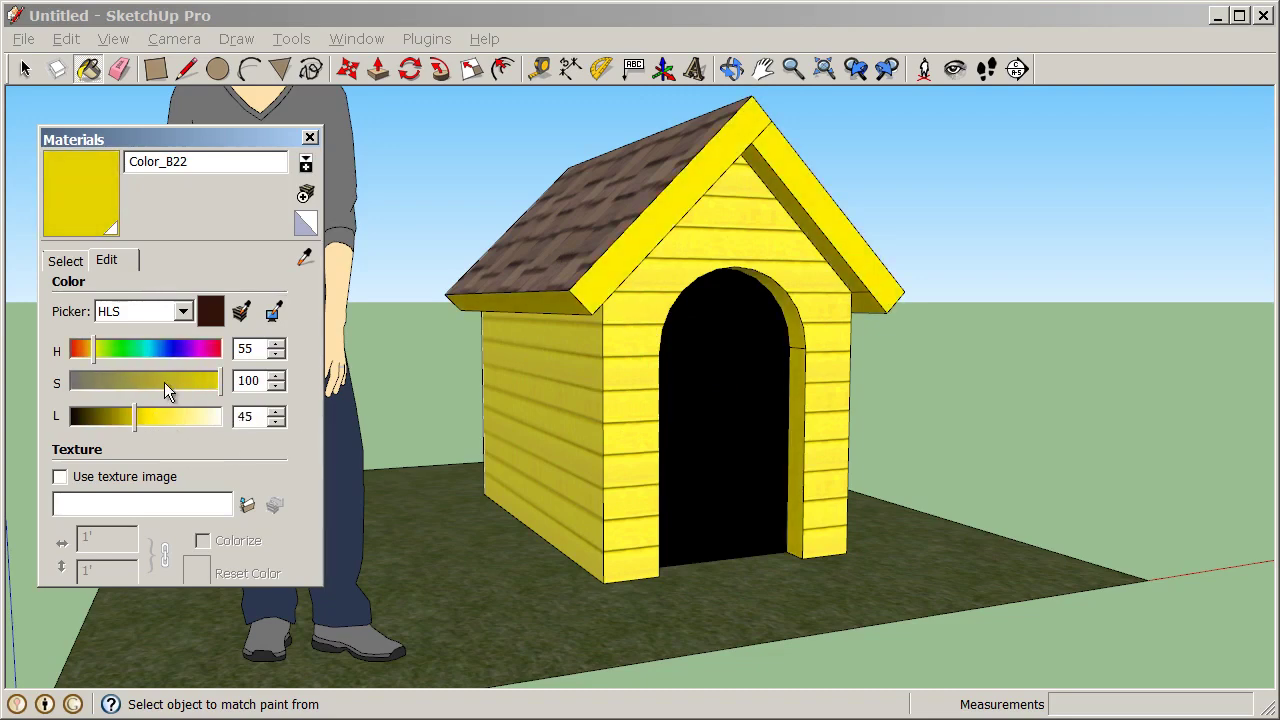
{"action": "mouse_move", "coordinate": [164, 382]}
{"action": "left_mouse_down"}
{"action": "mouse_move", "coordinate": [104, 386]}
{"action": "mouse_move", "coordinate": [217, 421]}
{"action": "left_mouse_up"}
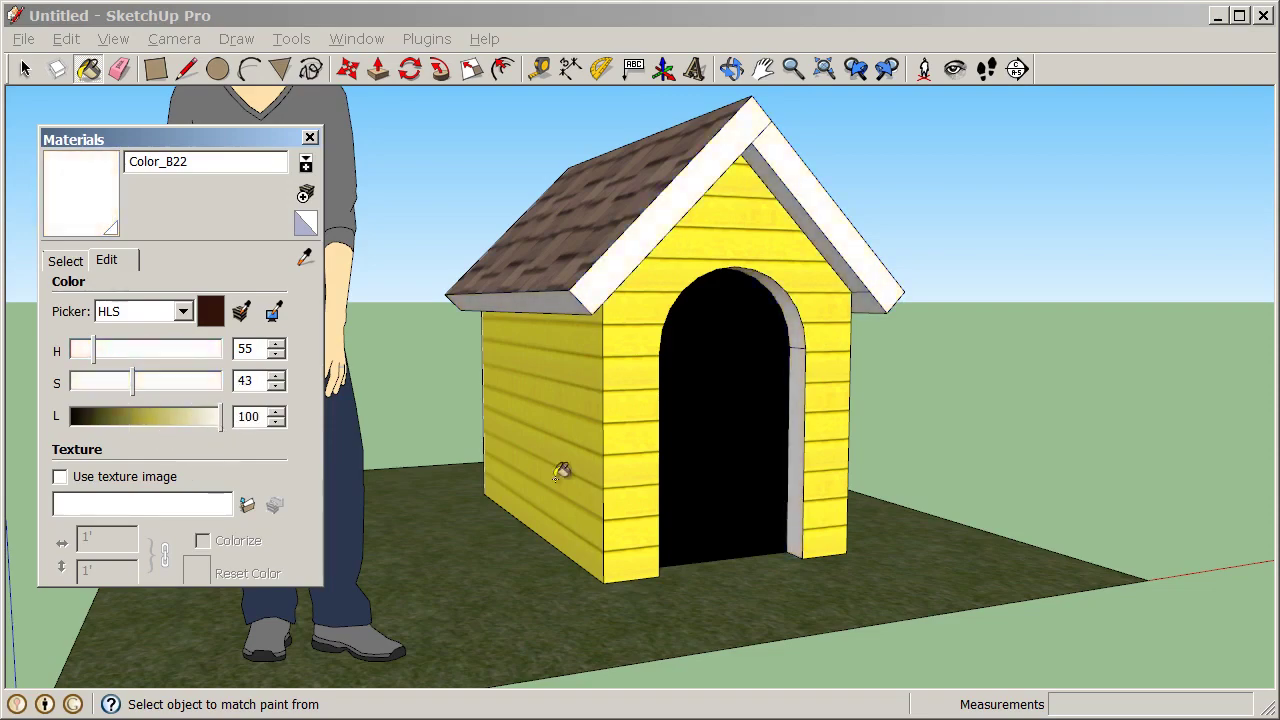
{"action": "mouse_move", "coordinate": [562, 472]}
{"action": "middle_mouse_down"}
{"action": "mouse_move", "coordinate": [703, 523]}
{"action": "mouse_move", "coordinate": [1114, 491]}
{"action": "mouse_move", "coordinate": [688, 527]}
{"action": "middle_mouse_up"}
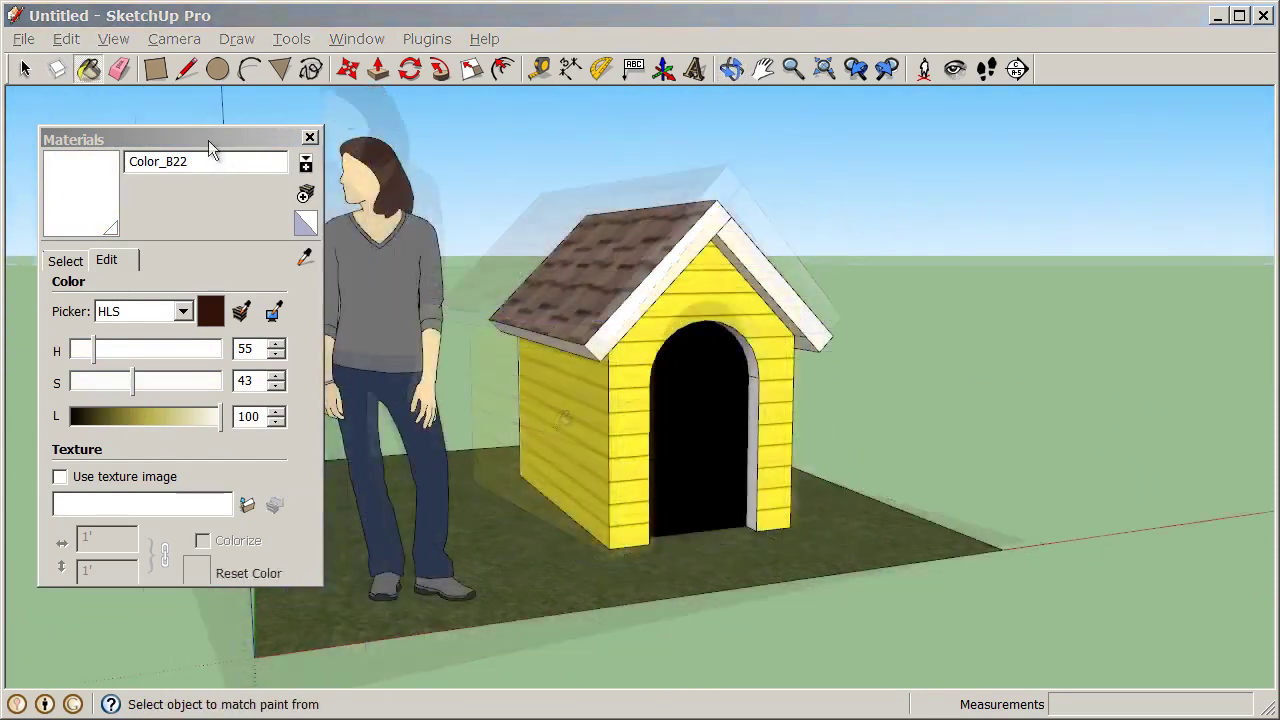
Close the Materials panel and zoom in on the grass by the doghouse.
{"action": "left_click", "coordinate": [208, 147]}
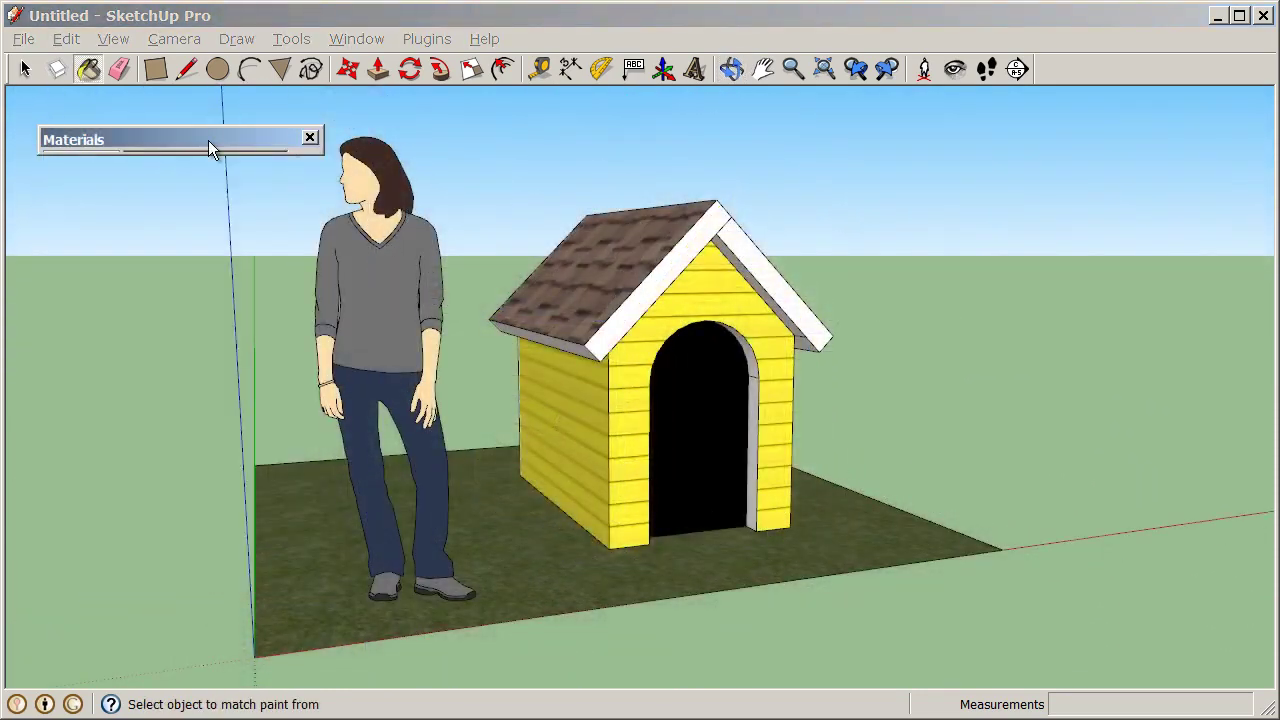
{"action": "left_click", "coordinate": [310, 137]}
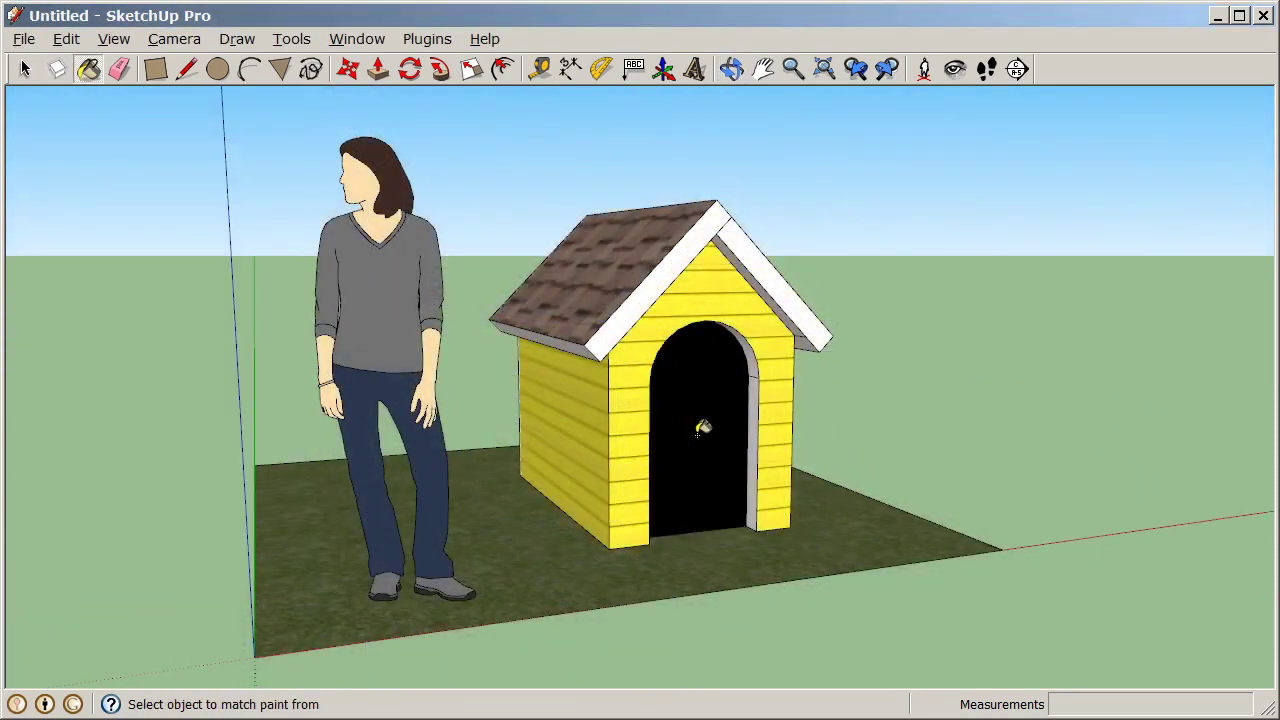
{"action": "mouse_move", "coordinate": [697, 455]}
{"action": "middle_mouse_down"}
{"action": "mouse_move", "coordinate": [710, 510]}
{"action": "mouse_move", "coordinate": [486, 537]}
{"action": "mouse_move", "coordinate": [814, 481]}
{"action": "middle_mouse_up"}
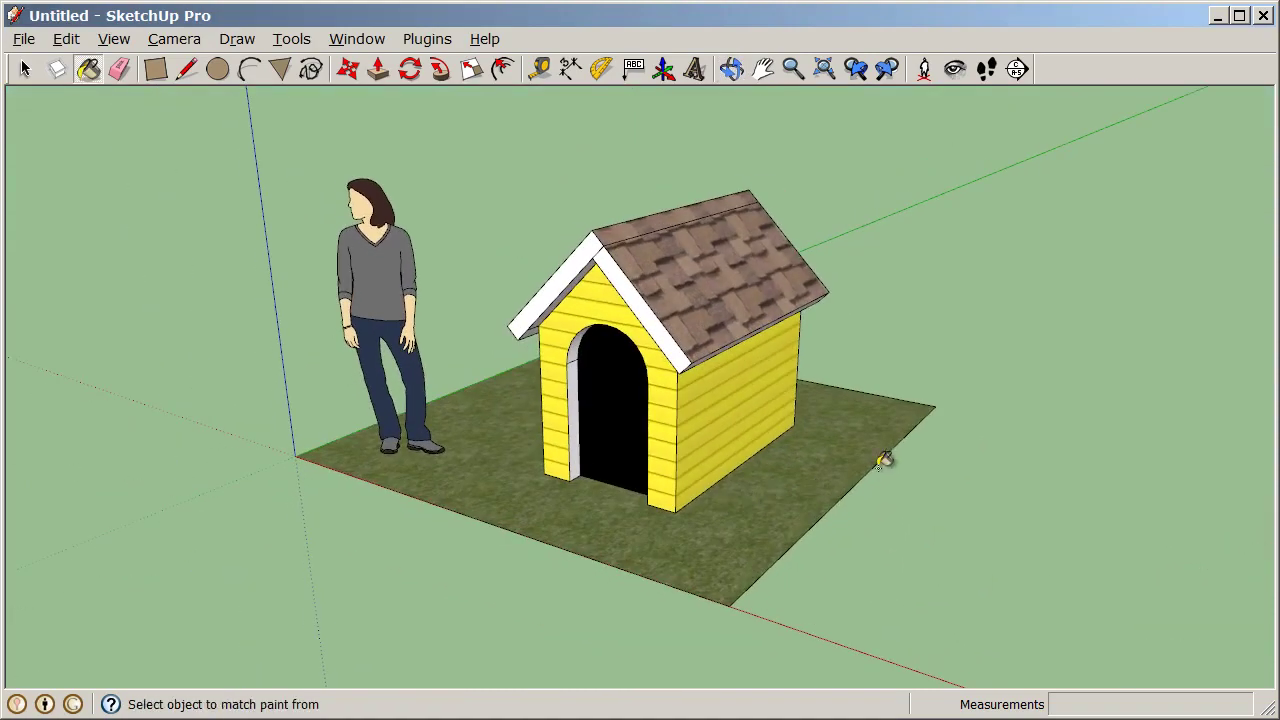
{"action": "mouse_move", "coordinate": [880, 449]}
{"action": "middle_mouse_down"}
{"action": "mouse_move", "coordinate": [900, 551]}
{"action": "mouse_move", "coordinate": [900, 528]}
{"action": "middle_mouse_up"}
{"action": "scroll", "coordinate": [713, 527], "scroll_direction": "up", "scroll_amount": 2}
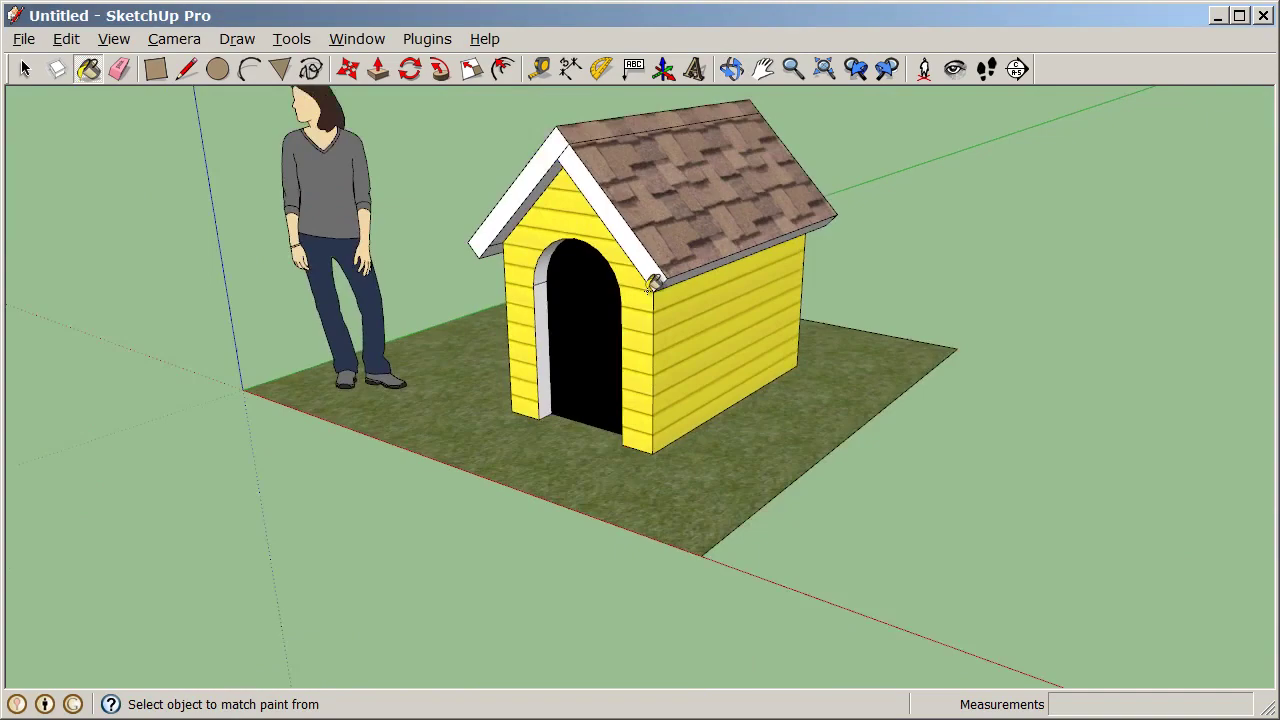
{"action": "scroll", "coordinate": [663, 371], "scroll_direction": "up", "scroll_amount": 3}
{"action": "scroll", "coordinate": [651, 409], "scroll_direction": "up", "scroll_amount": 2}
{"action": "mouse_move", "coordinate": [651, 409]}
{"action": "middle_mouse_down"}
{"action": "mouse_move", "coordinate": [691, 443]}
{"action": "mouse_move", "coordinate": [686, 403]}
{"action": "middle_mouse_up"}
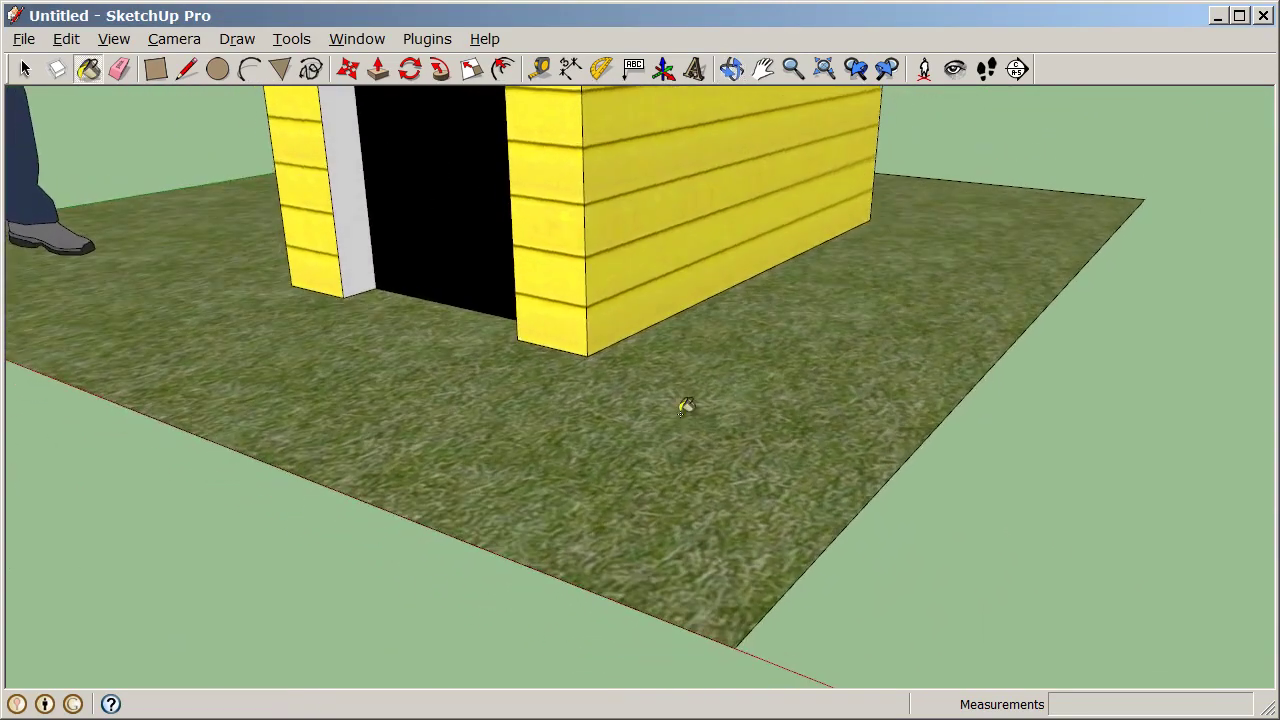
Draw a 6-inch-radius circle on the grass in front of the doorway.
{"action": "left_click", "coordinate": [218, 70]}
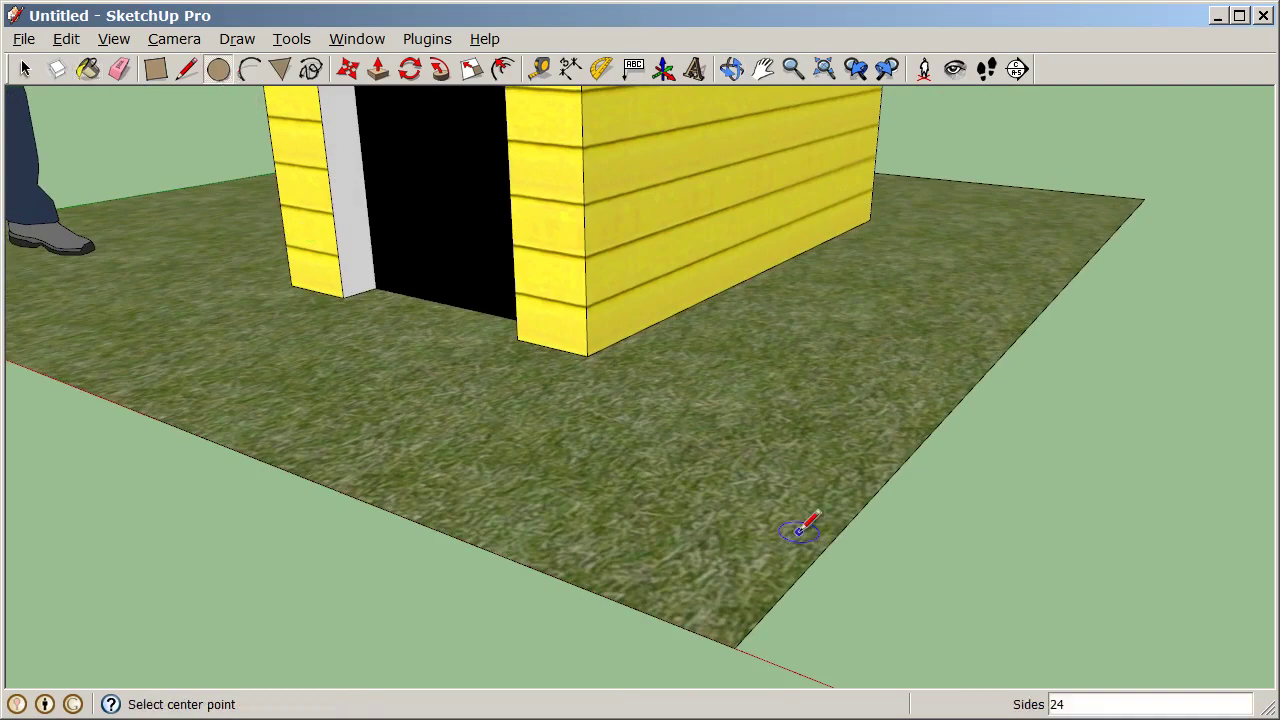
{"action": "mouse_move", "coordinate": [640, 457]}
{"action": "middle_mouse_down"}
{"action": "mouse_move", "coordinate": [652, 398]}
{"action": "mouse_move", "coordinate": [649, 437]}
{"action": "middle_mouse_up"}
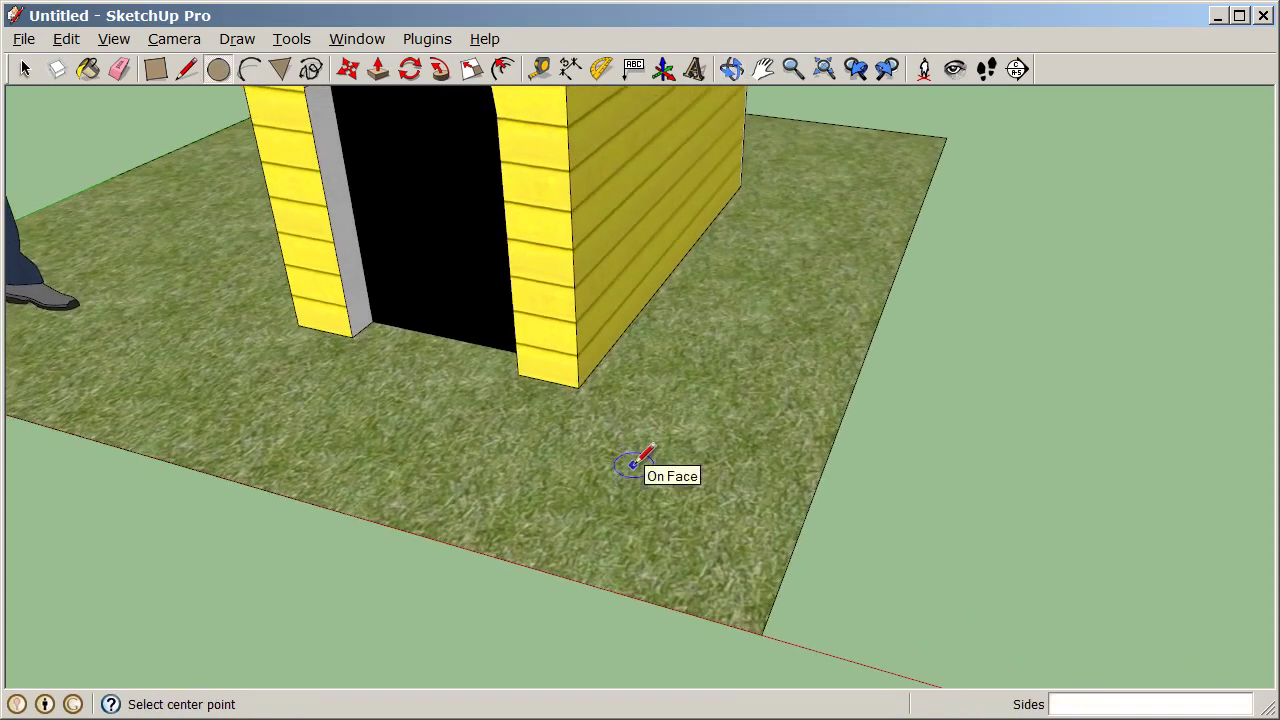
{"action": "left_click", "coordinate": [633, 463]}
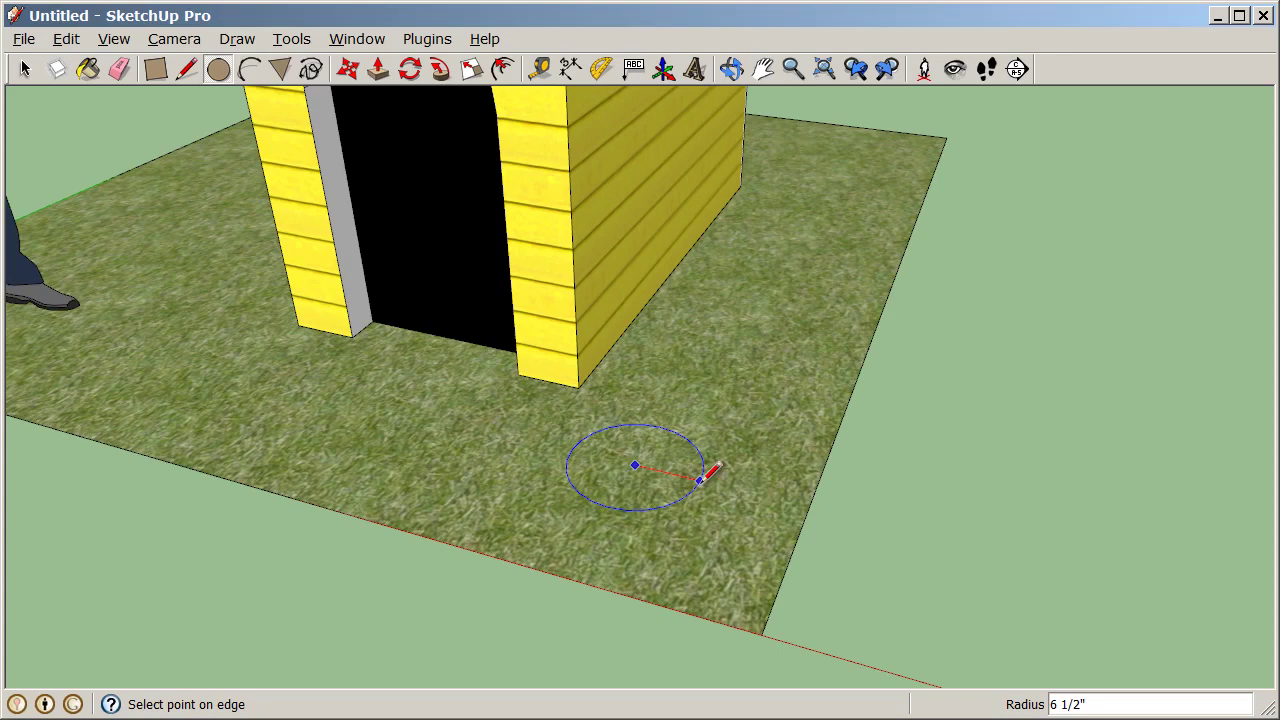
{"action": "type", "text": "6"}
{"action": "key", "text": "Return"}
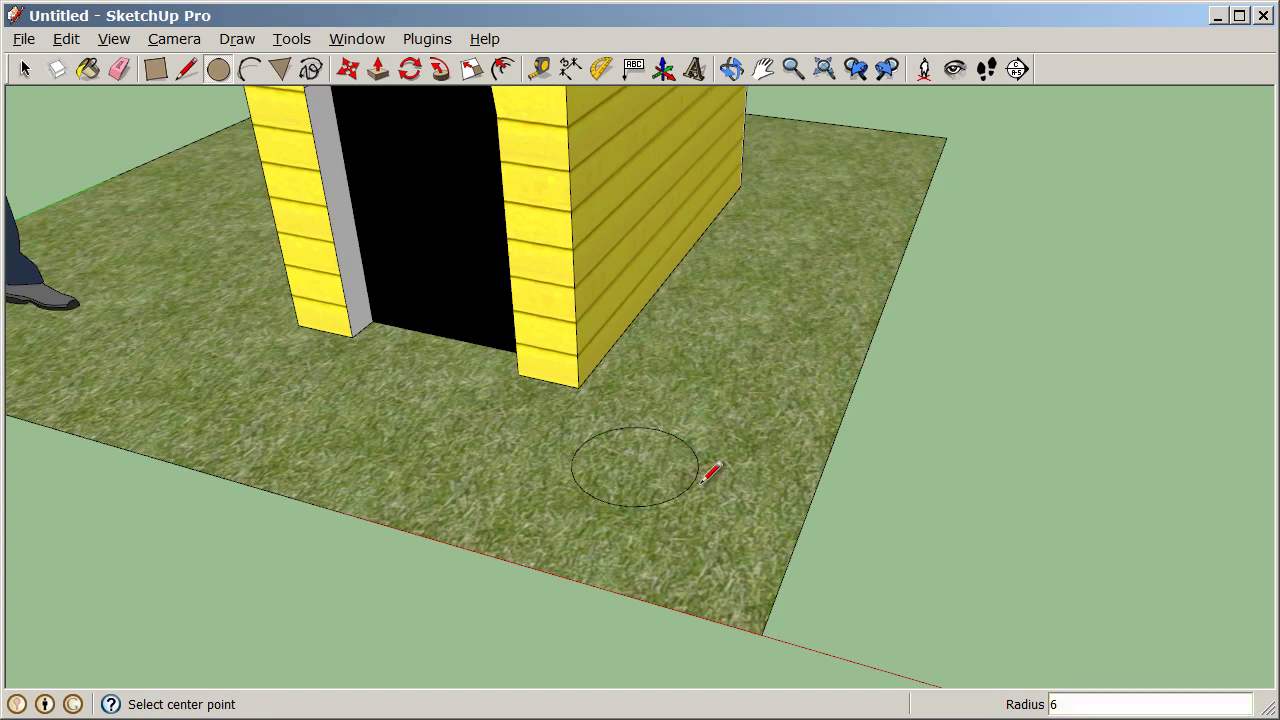
Push/Pull the circle face up 4 inches into a cylinder.
{"action": "left_click", "coordinate": [379, 73]}
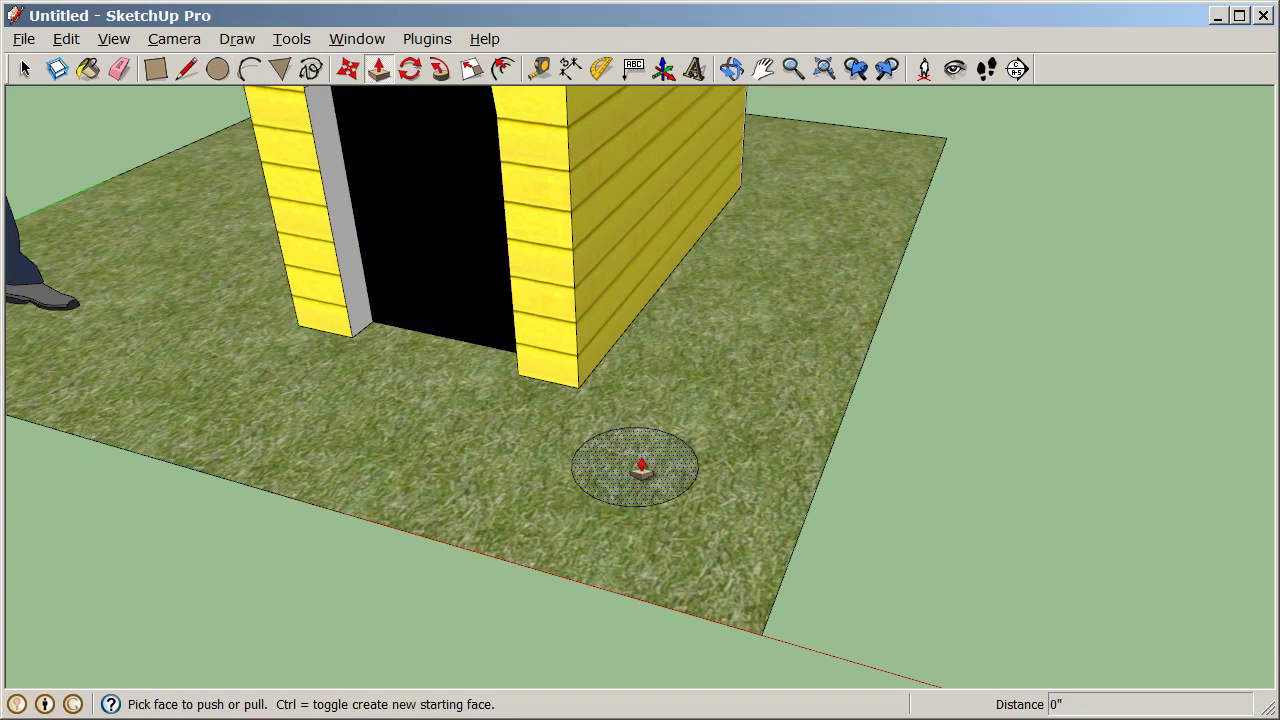
{"action": "left_click_drag", "start_coordinate": [641, 466], "coordinate": [648, 279]}
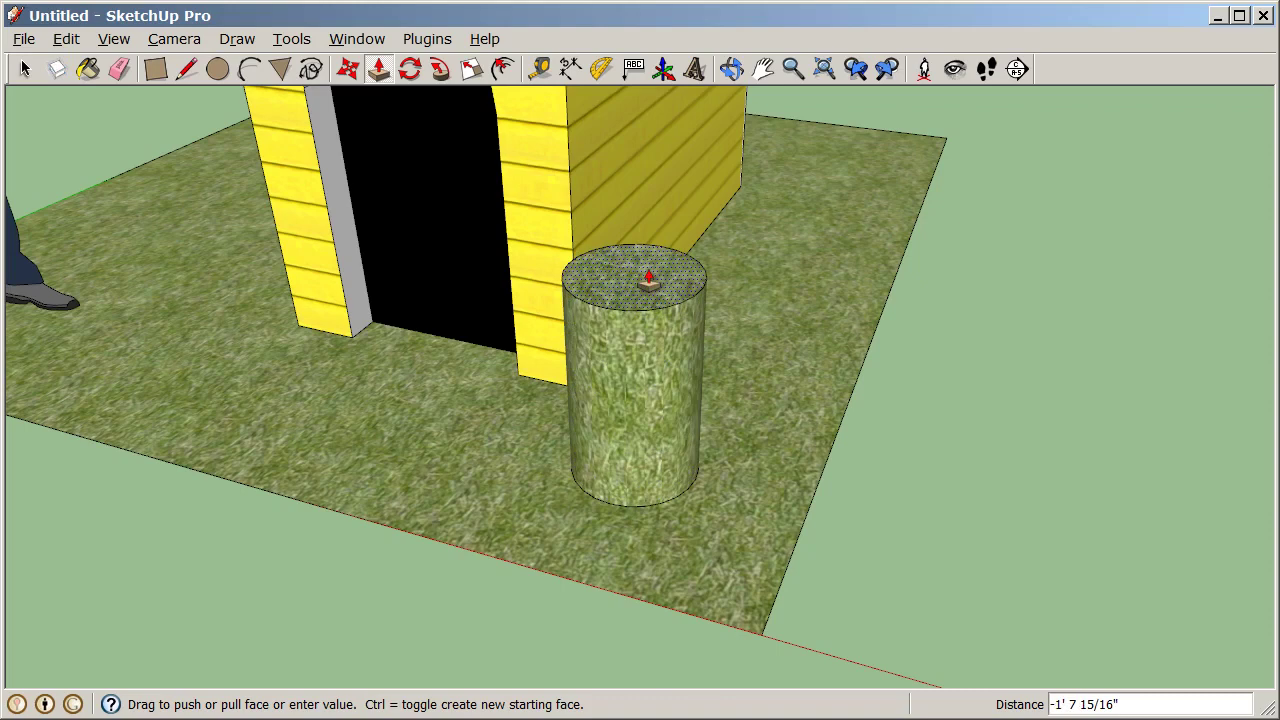
{"action": "type", "text": "4"}
{"action": "key", "text": "Return"}
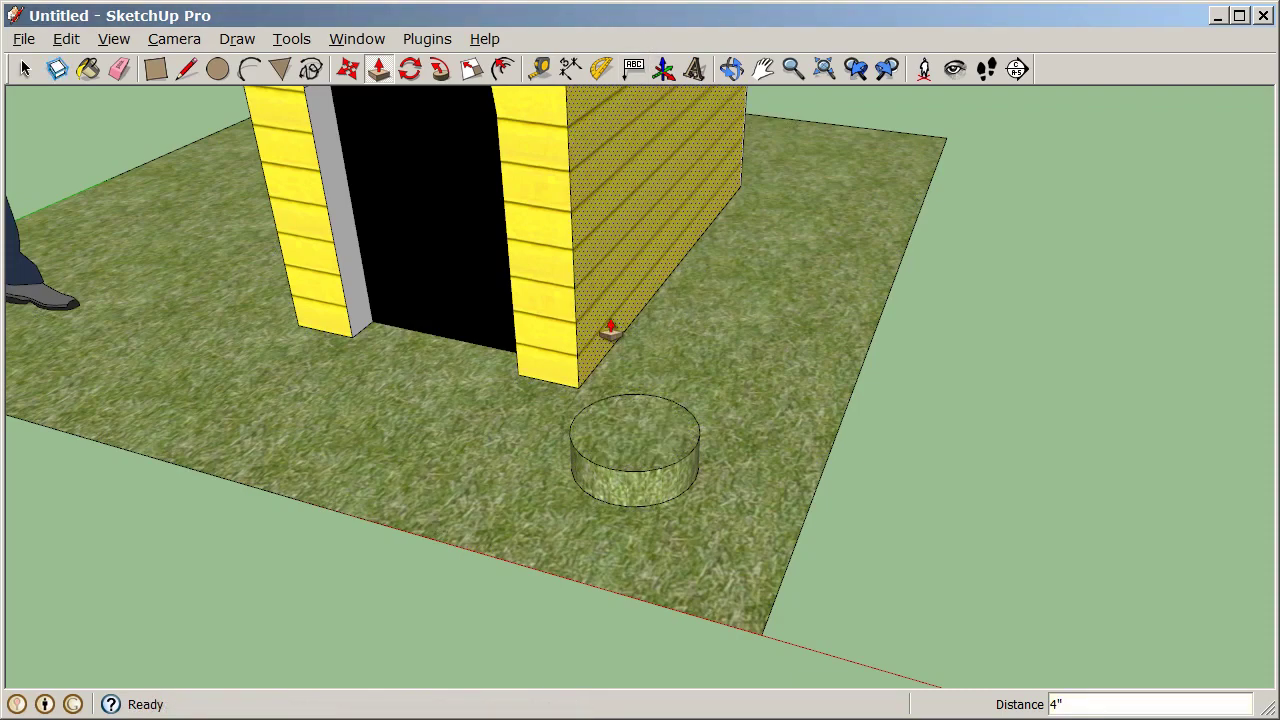
Offset the cylinder's top circular edge 1 inch inward to create an inner ring.
{"action": "left_click", "coordinate": [504, 69]}
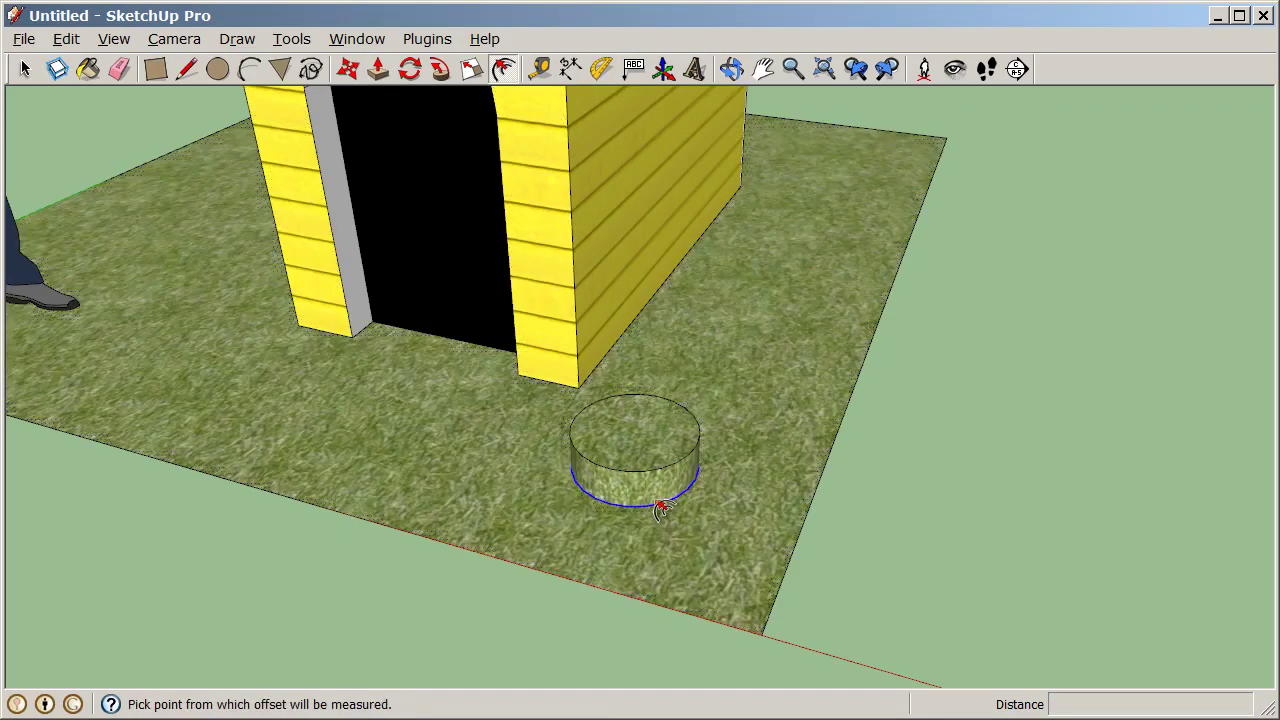
{"action": "middle_click_drag", "start_coordinate": [663, 509], "coordinate": [630, 445]}
{"action": "scroll", "coordinate": [630, 445], "scroll_direction": "up", "scroll_amount": 2}
{"action": "scroll", "coordinate": [620, 420], "scroll_direction": "up", "scroll_amount": 3}
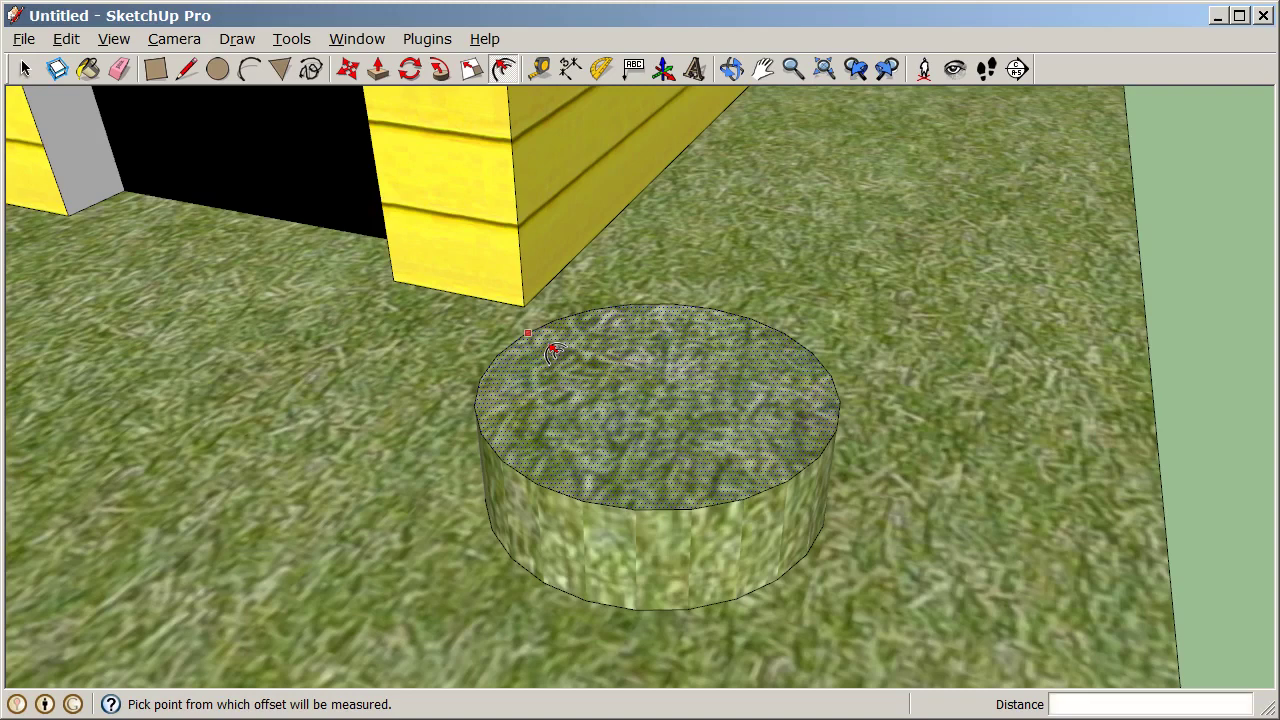
{"action": "left_click", "coordinate": [553, 350]}
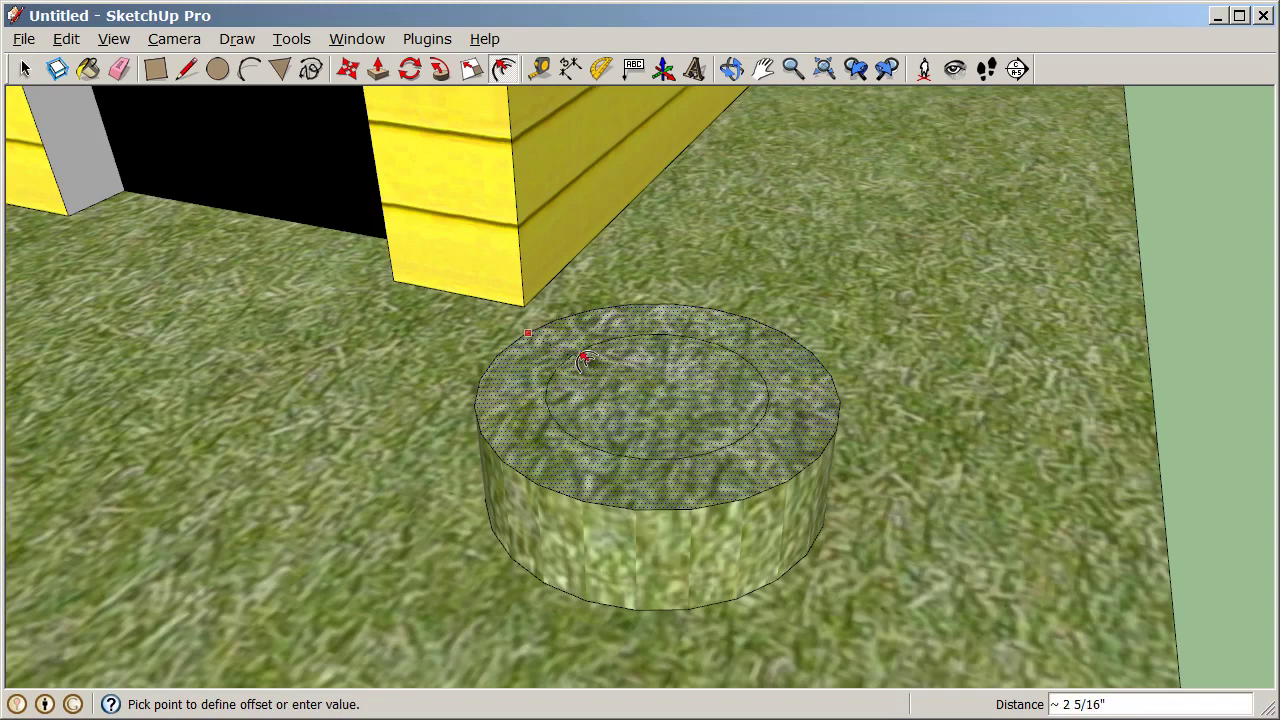
{"action": "type", "text": "1"}
{"action": "key", "text": "Return"}
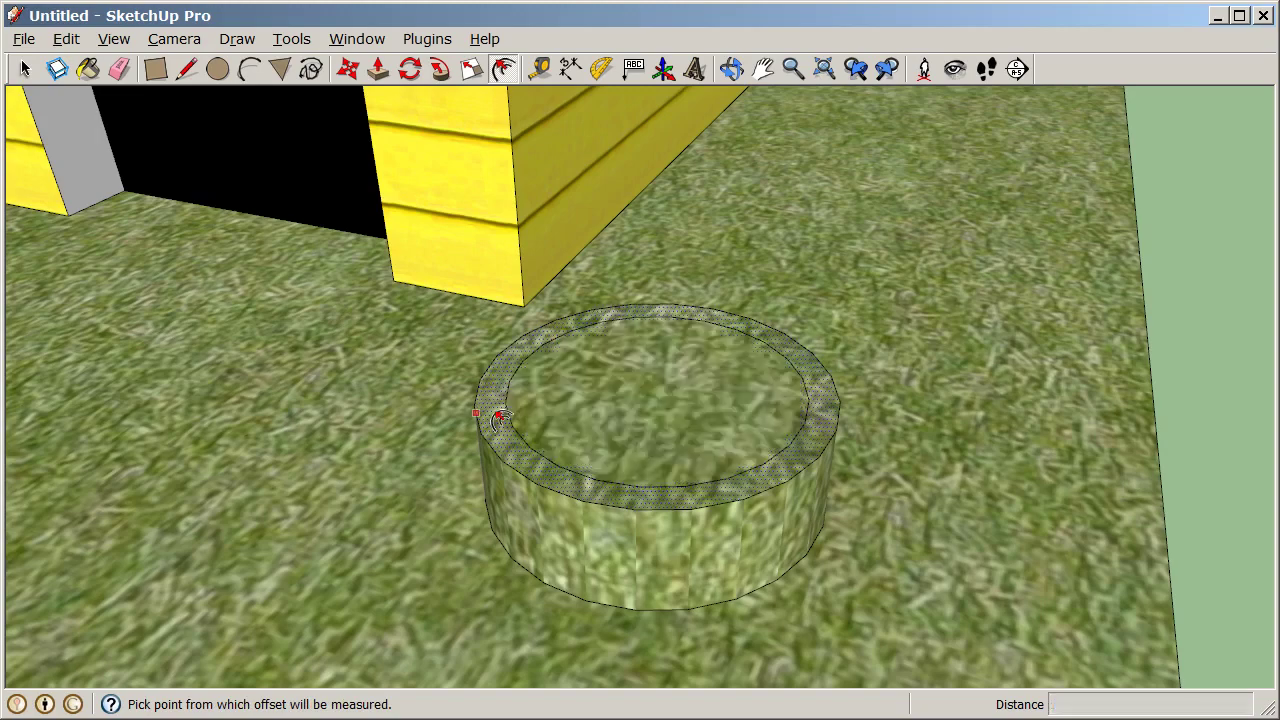
{"action": "scroll", "coordinate": [486, 420], "scroll_direction": "up", "scroll_amount": 3}
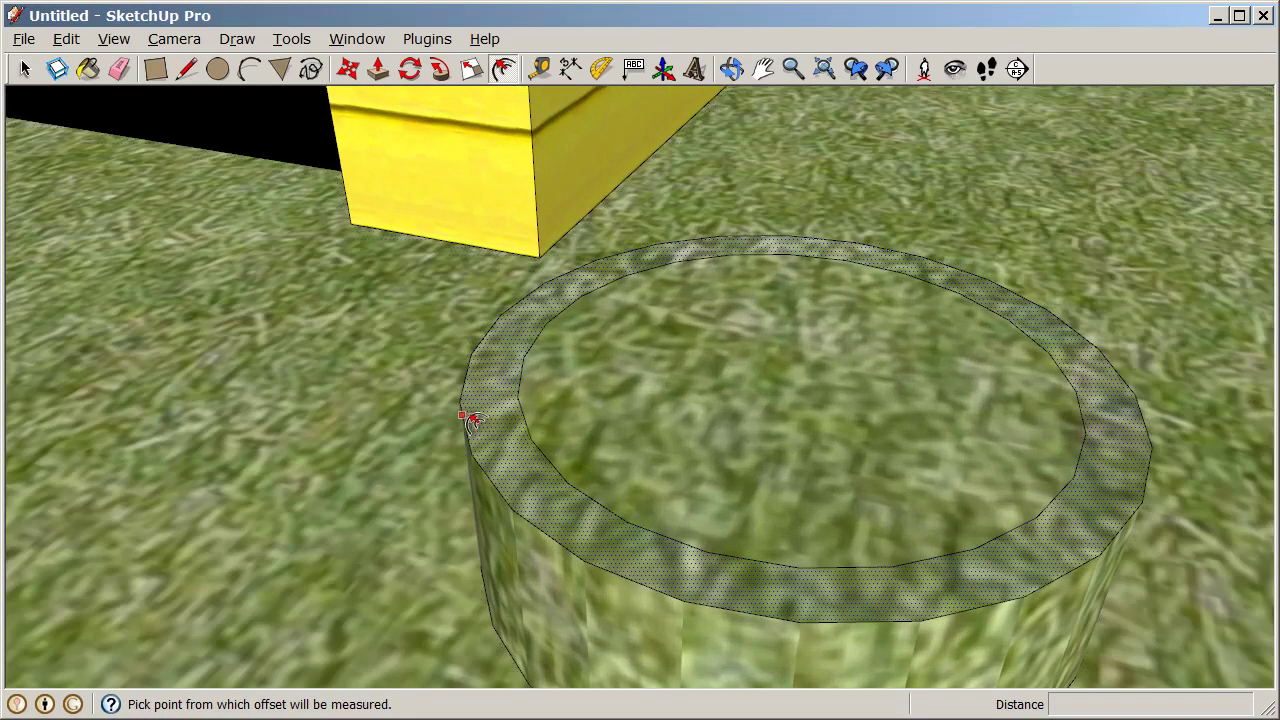
{"action": "scroll", "coordinate": [478, 390], "scroll_direction": "down", "scroll_amount": 3}
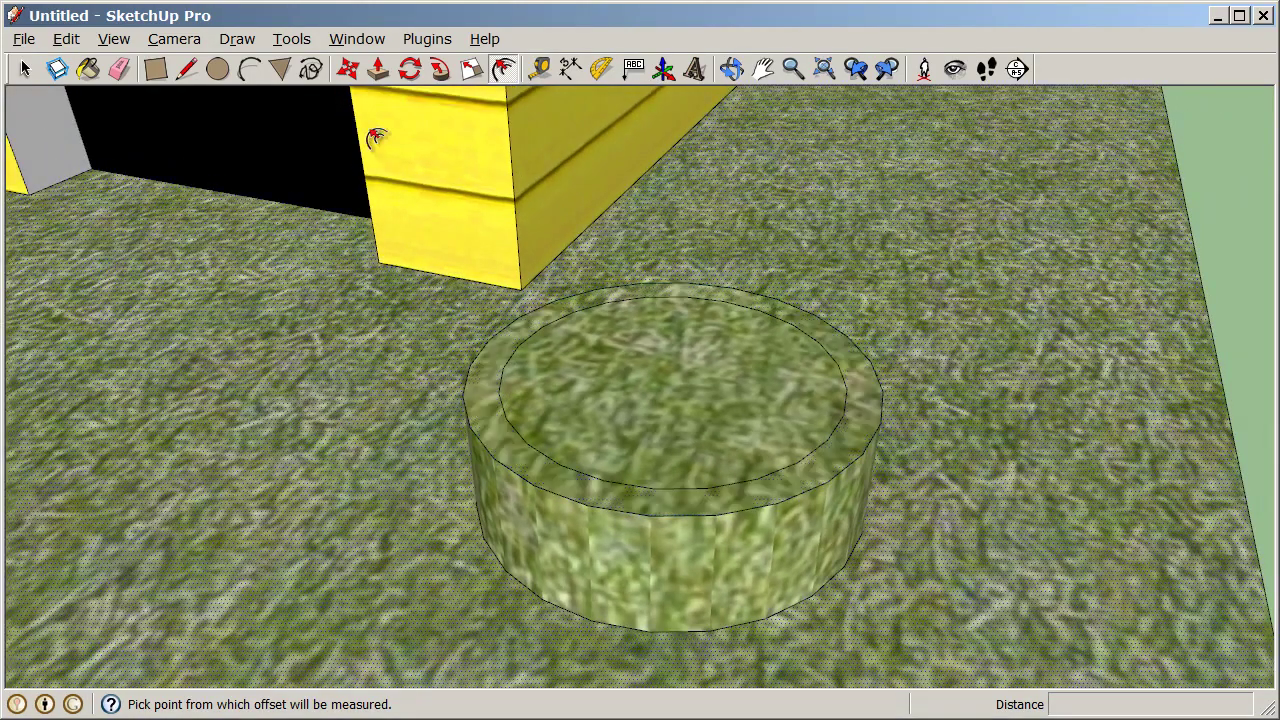
Push the inner top circle down 3 inches to hollow out the cylinder.
{"action": "left_click", "coordinate": [380, 72]}
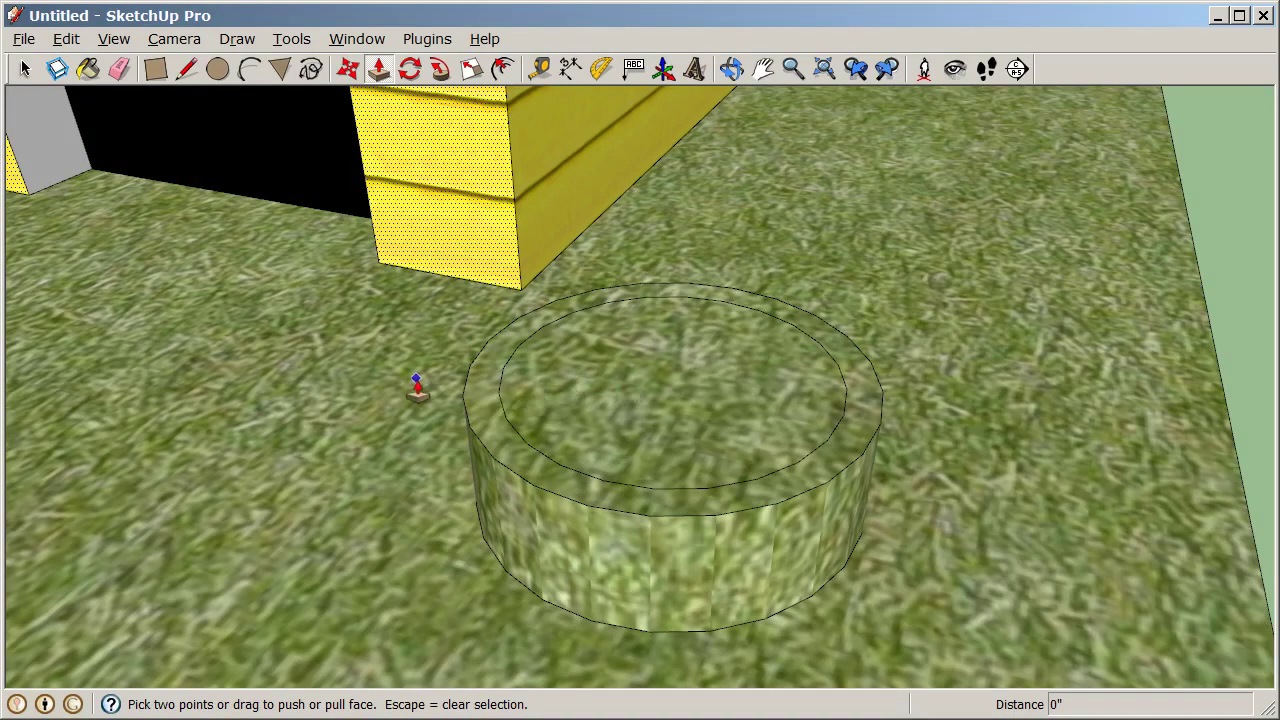
{"action": "scroll", "coordinate": [420, 389], "scroll_direction": "down", "scroll_amount": 1}
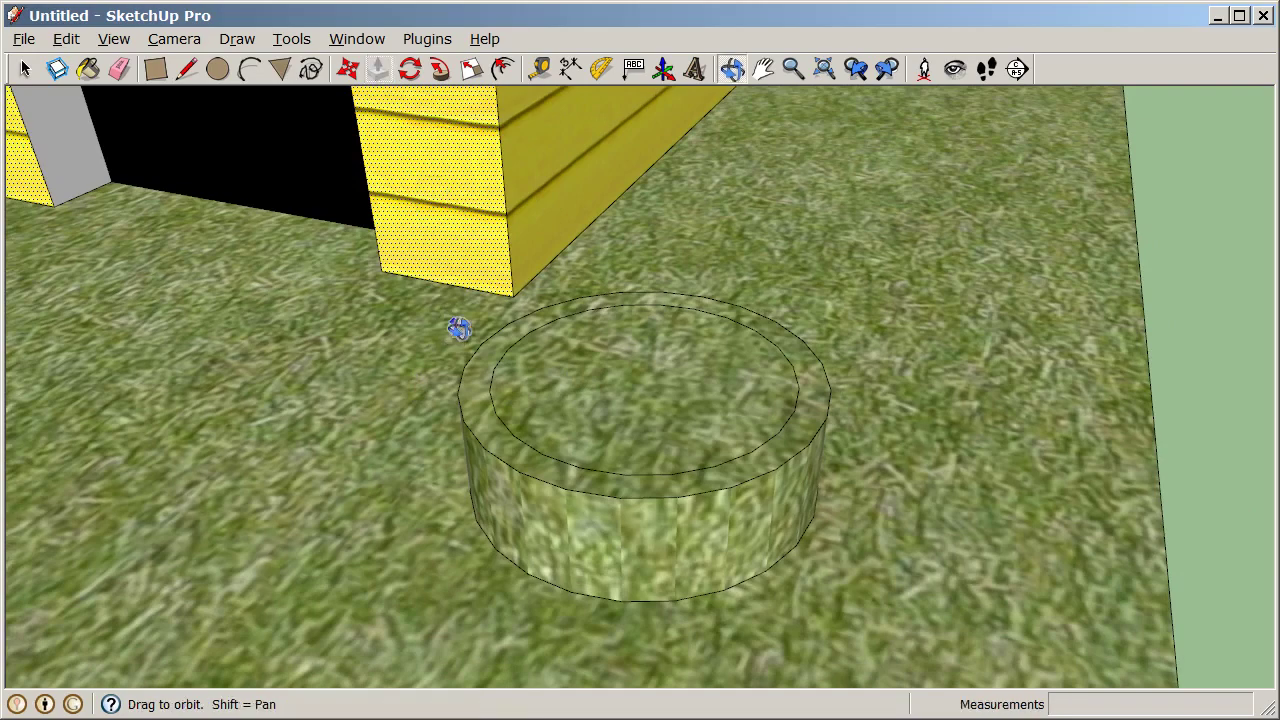
{"action": "middle_click_drag", "start_coordinate": [451, 329], "coordinate": [449, 320]}
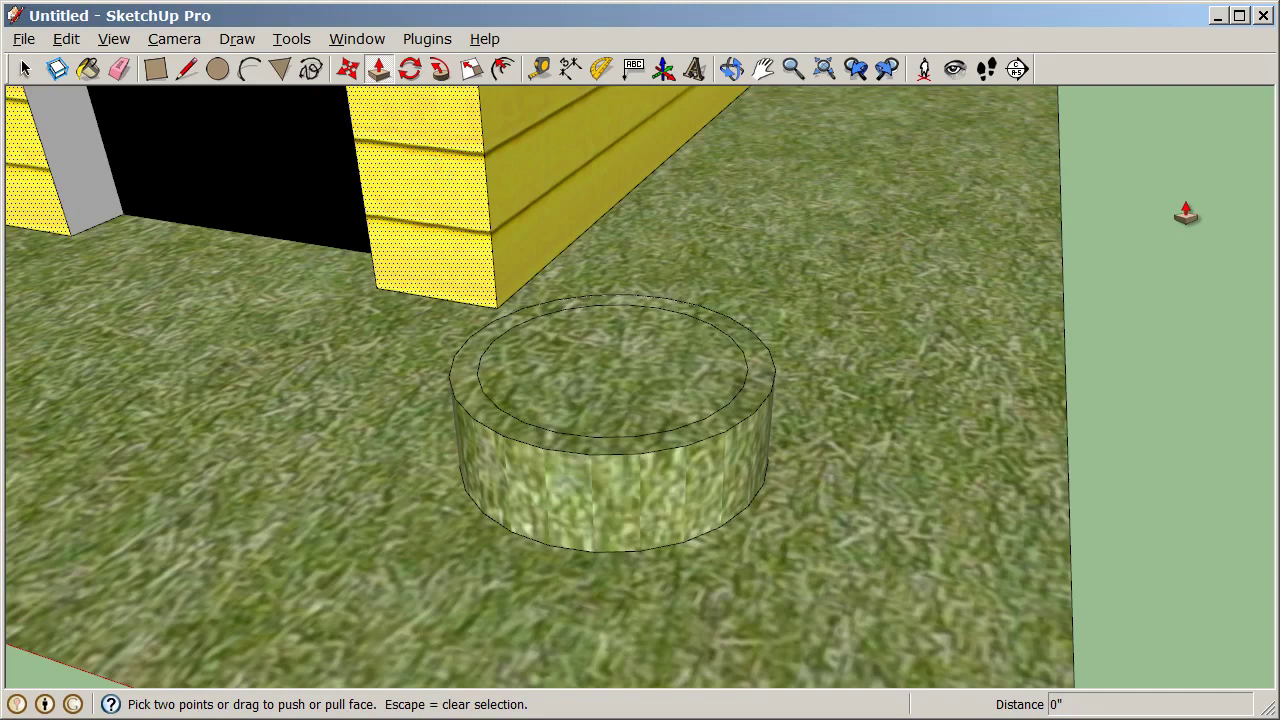
{"action": "key", "text": "Escape"}
{"action": "left_click_drag", "start_coordinate": [591, 358], "coordinate": [605, 400]}
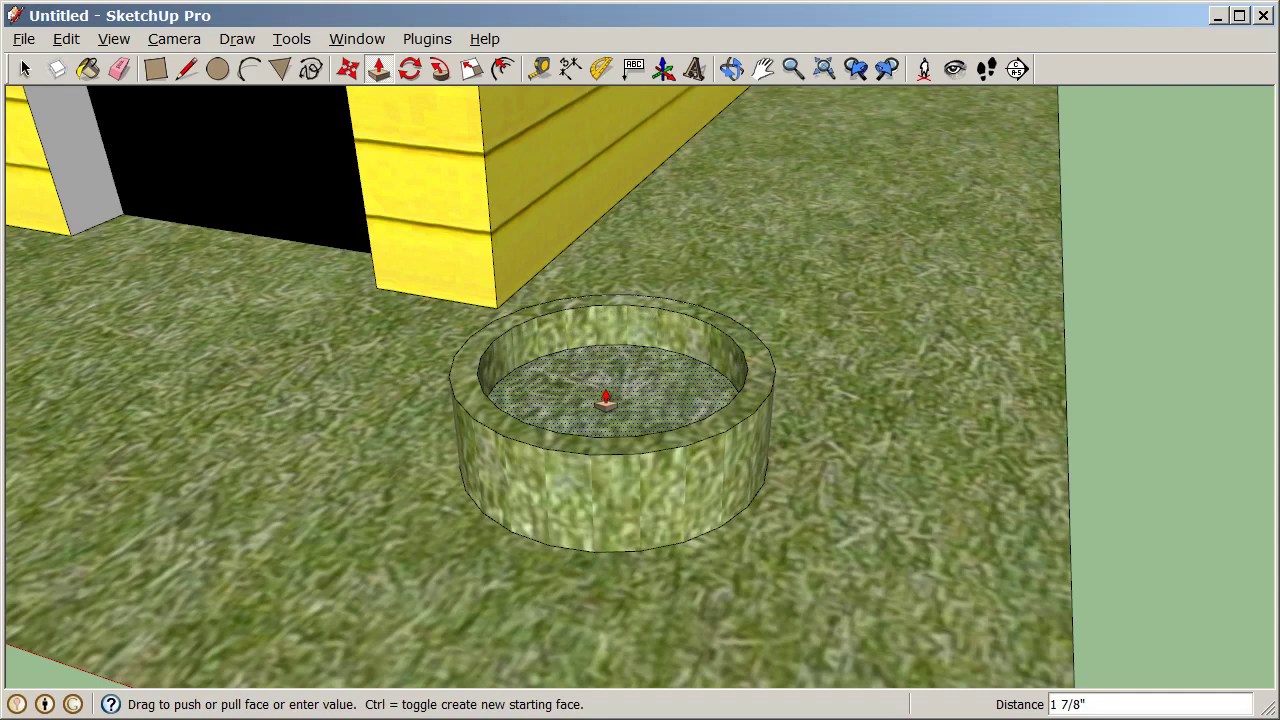
{"action": "type", "text": "3"}
{"action": "key", "text": "Return"}
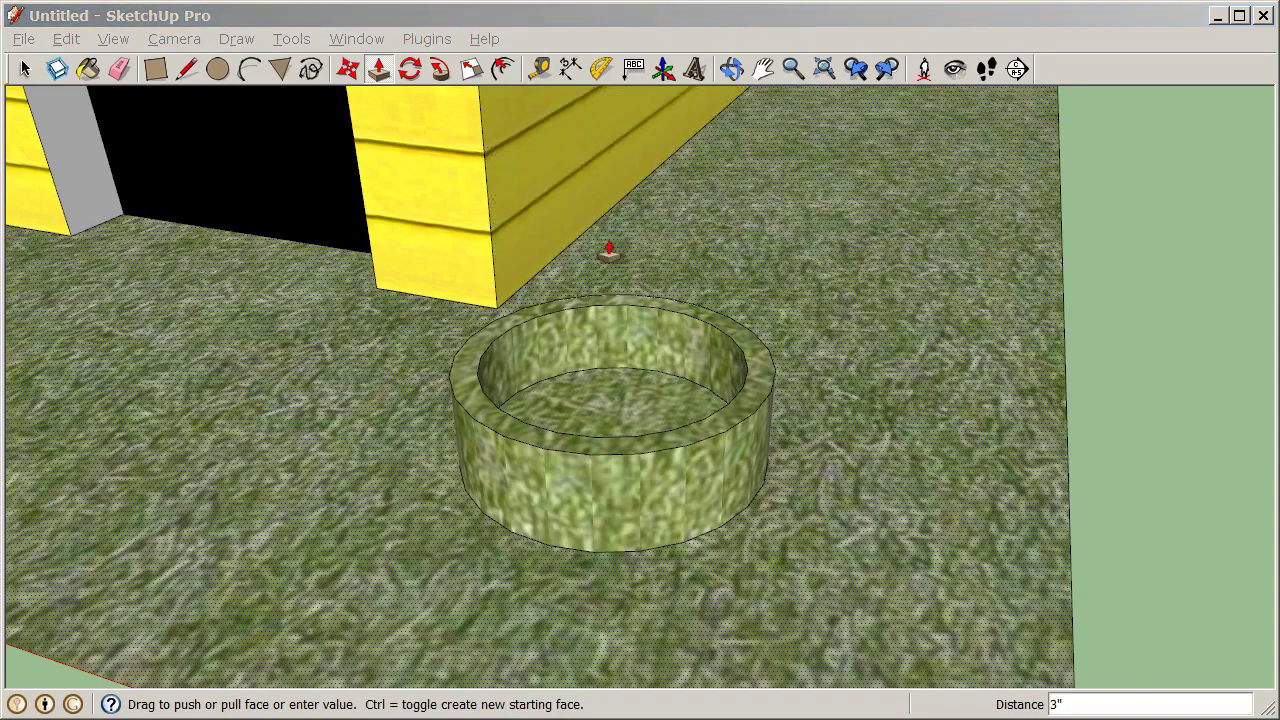
Pick the orange-red Color_B01 from the Colors material library for painting.
{"action": "left_click", "coordinate": [89, 66]}
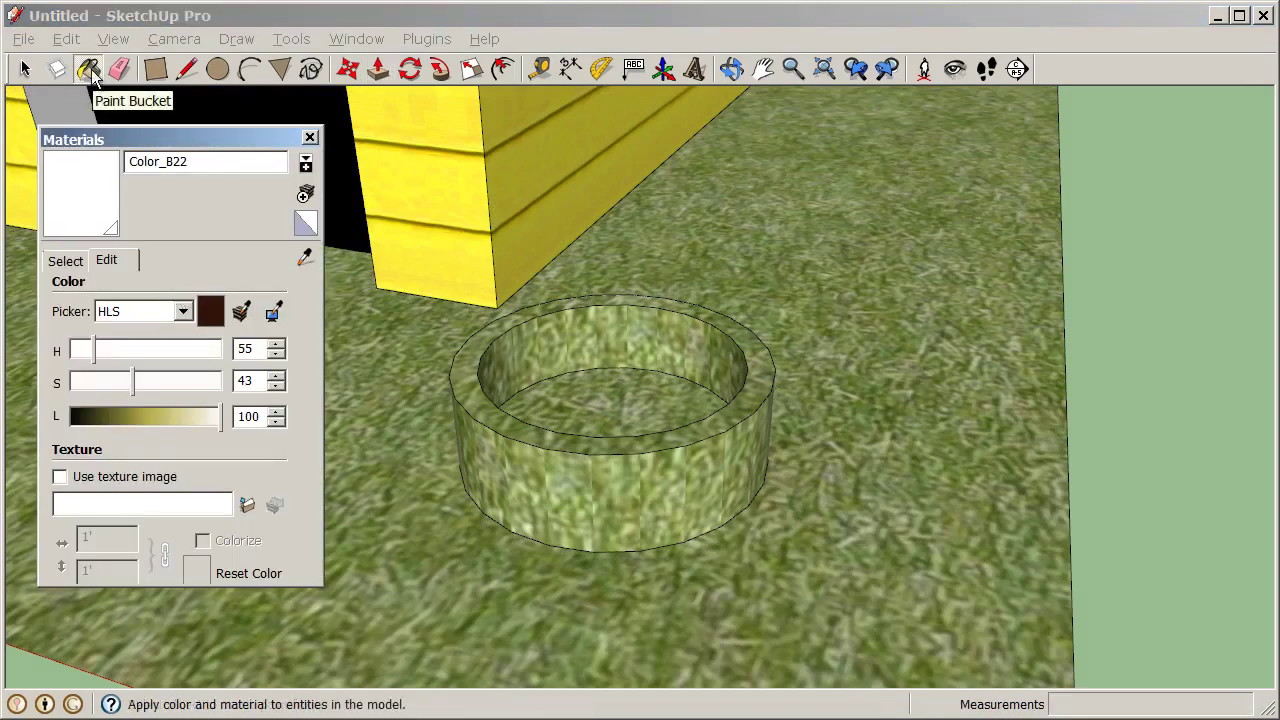
{"action": "key", "text": "alt"}
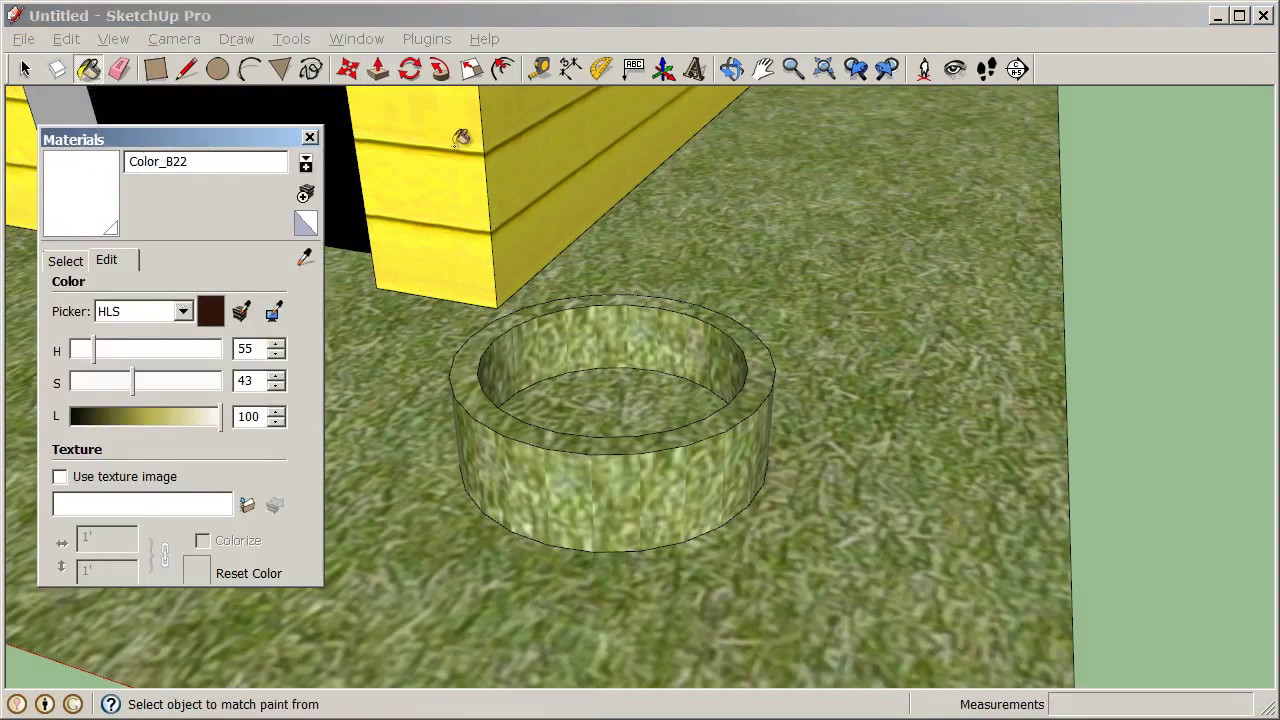
{"action": "left_click", "coordinate": [60, 261]}
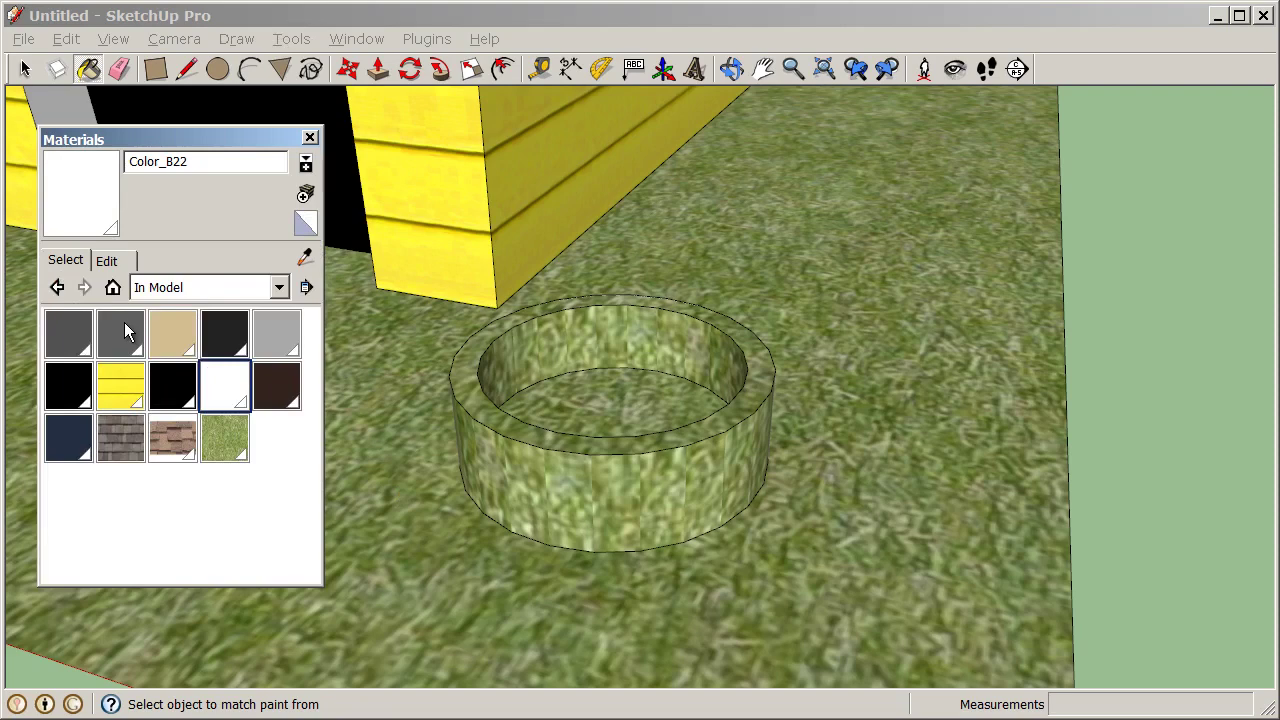
{"action": "left_click", "coordinate": [279, 289]}
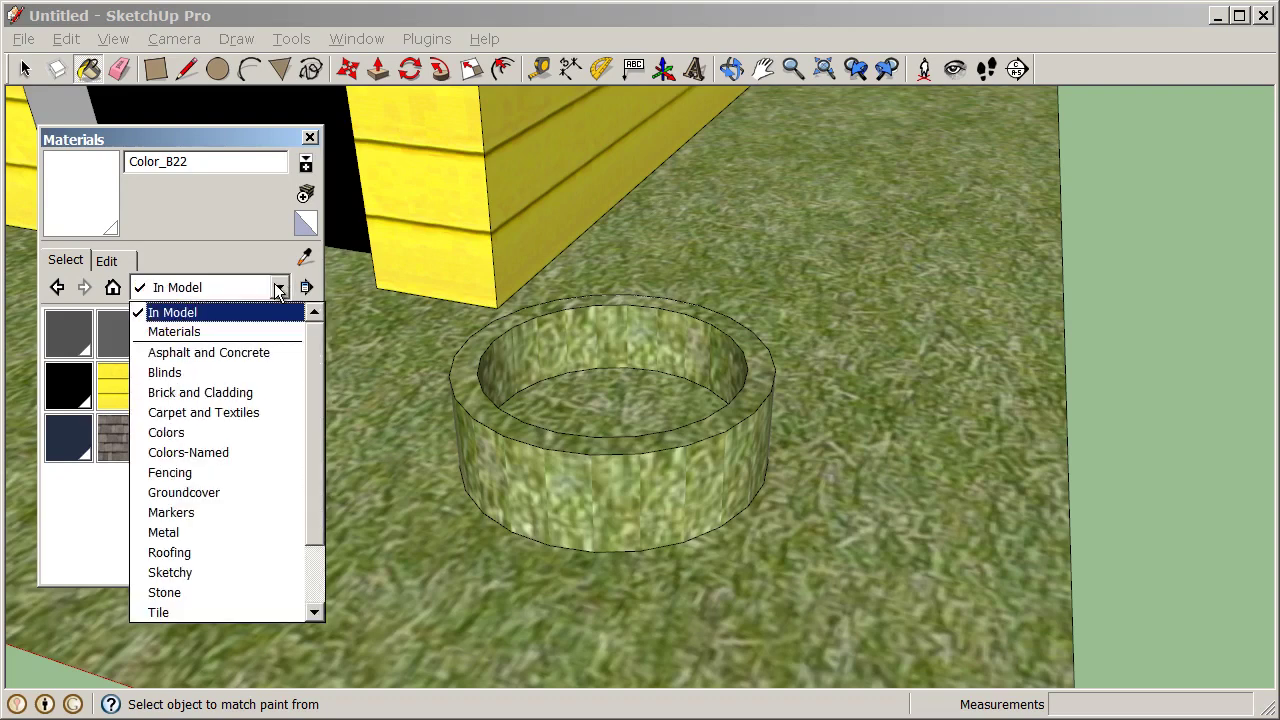
{"action": "left_click", "coordinate": [231, 435]}
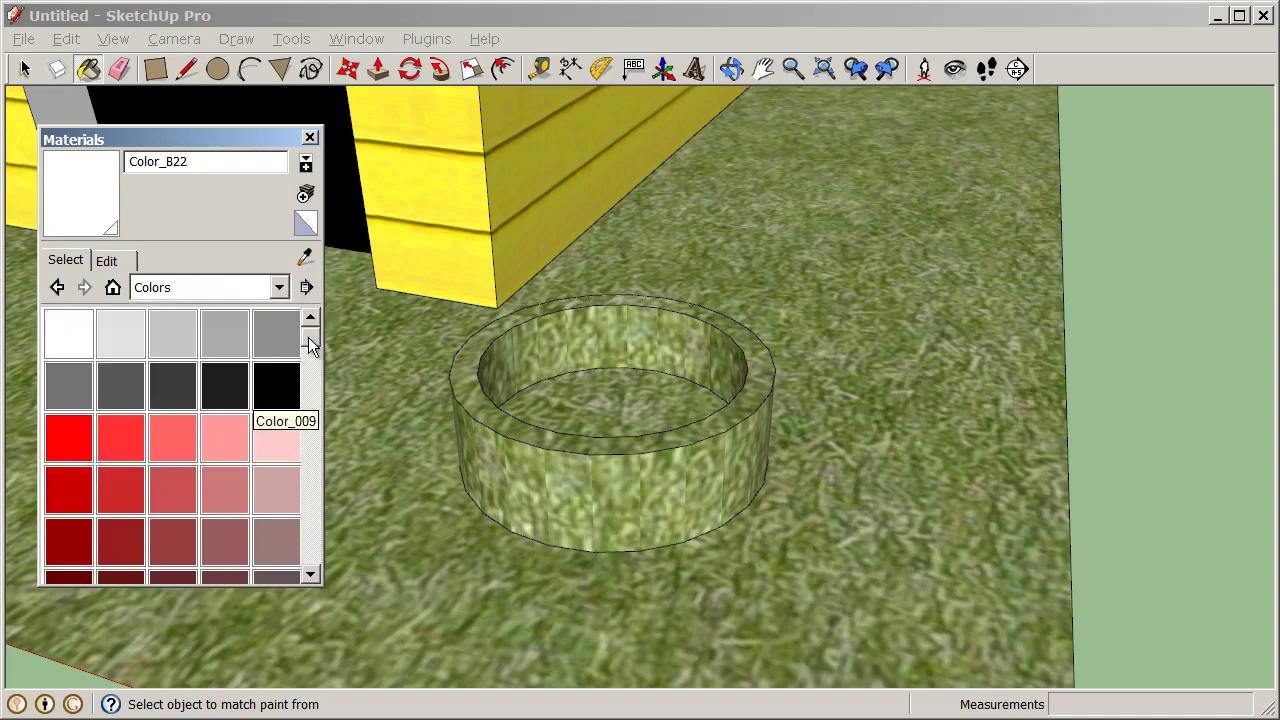
{"action": "left_click", "coordinate": [308, 370]}
{"action": "left_click_drag", "start_coordinate": [308, 370], "coordinate": [310, 363]}
{"action": "left_click", "coordinate": [61, 367]}
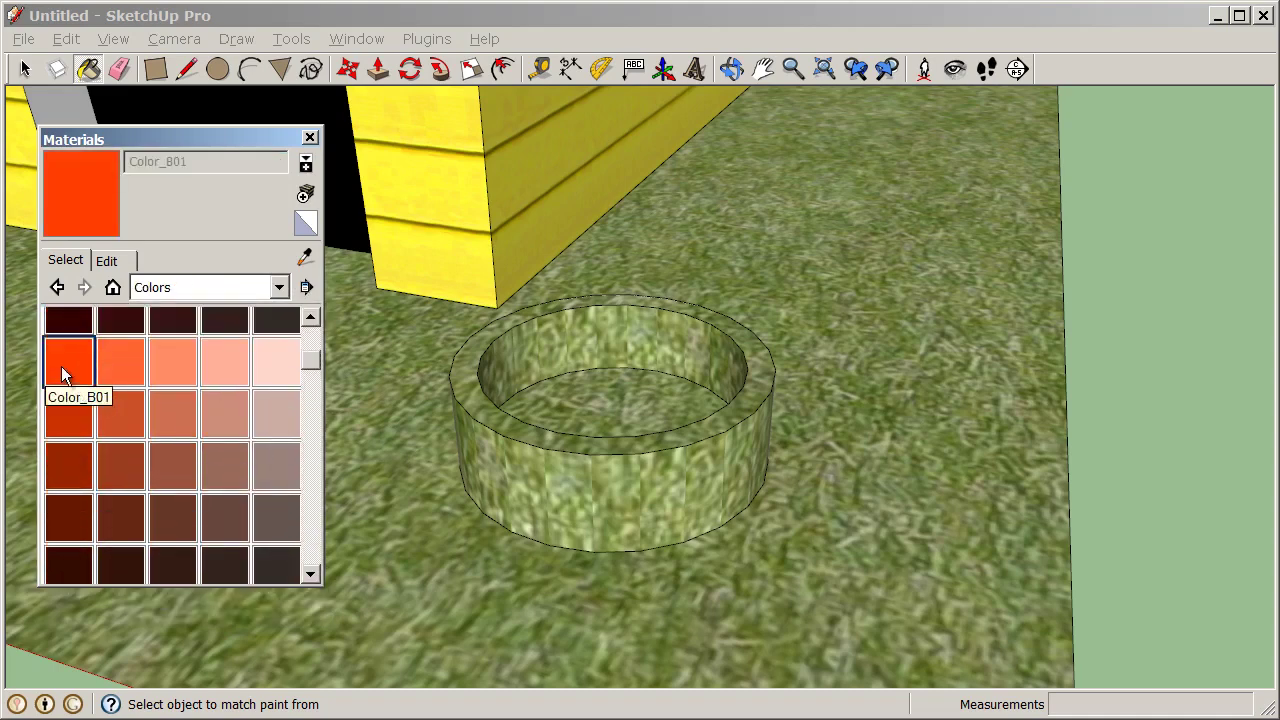
Paint the bowl's inner wall, inner bottom, top rim and outer wall orange-red.
{"action": "left_click", "coordinate": [550, 347]}
{"action": "left_click", "coordinate": [584, 400]}
{"action": "left_click", "coordinate": [585, 450]}
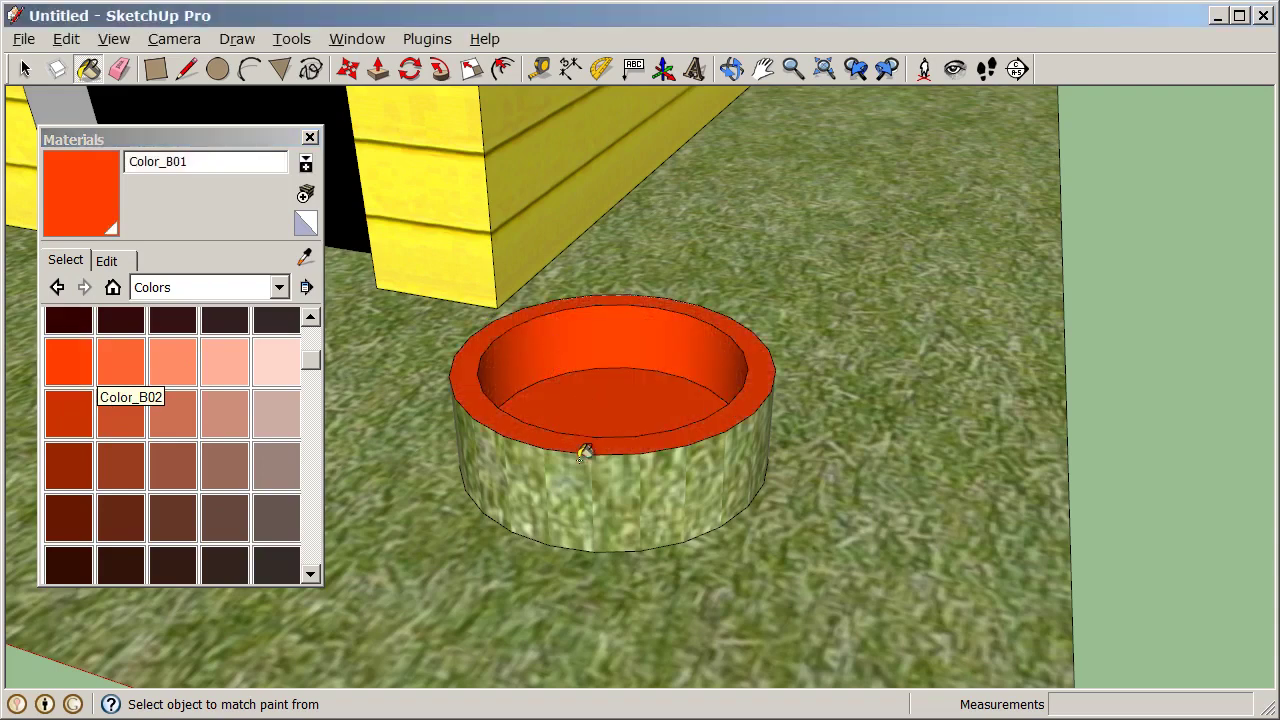
{"action": "left_click", "coordinate": [588, 476]}
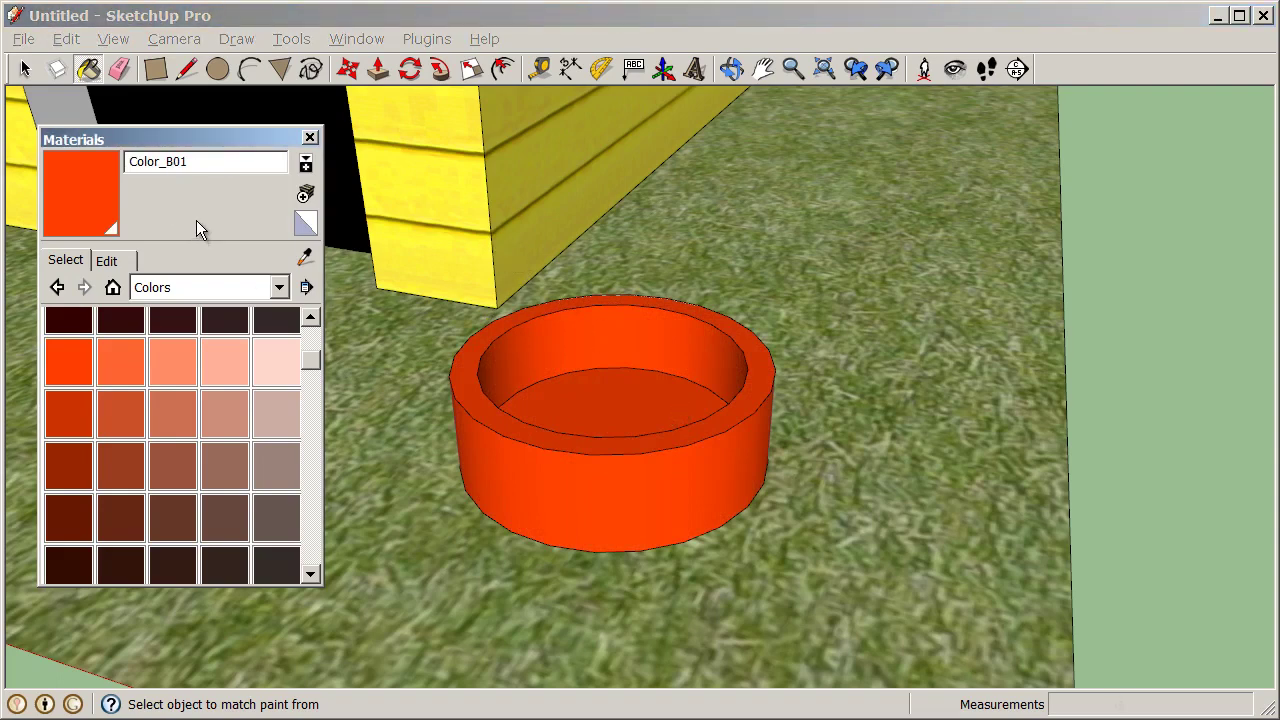
Pull the bowl's inner floor upward by 2 inches with Push/Pull.
{"action": "left_click", "coordinate": [381, 78]}
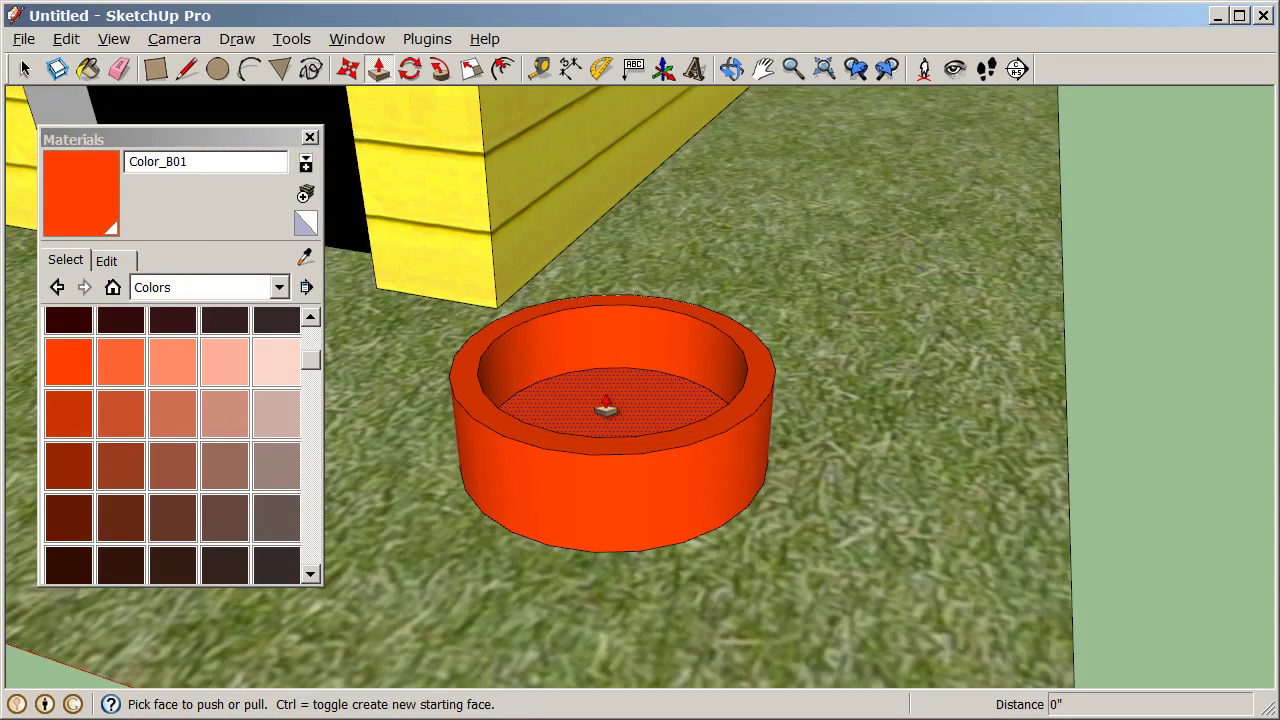
{"action": "left_click_drag", "start_coordinate": [606, 407], "coordinate": [604, 360]}
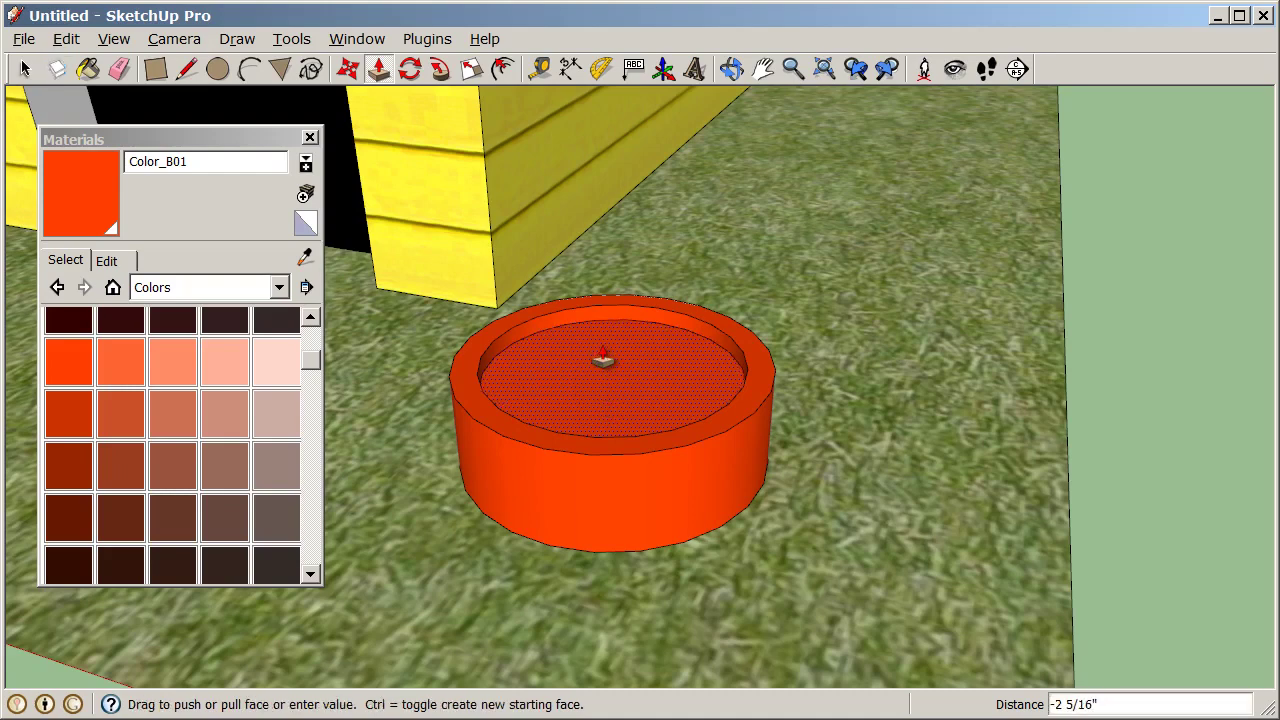
{"action": "key", "text": "Escape"}
{"action": "mouse_move", "coordinate": [604, 358]}
{"action": "left_mouse_down"}
{"action": "mouse_move", "coordinate": [628, 318]}
{"action": "mouse_move", "coordinate": [615, 357]}
{"action": "left_mouse_up"}
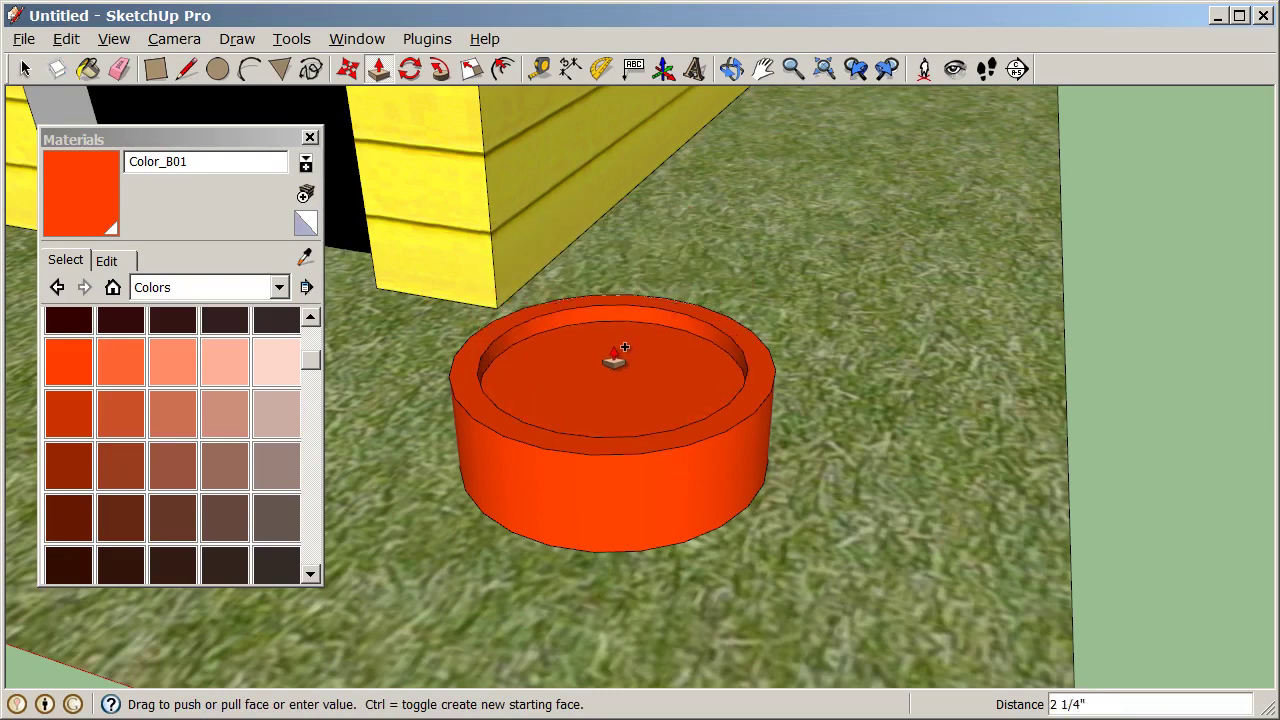
{"action": "left_click_drag", "start_coordinate": [624, 347], "coordinate": [647, 241]}
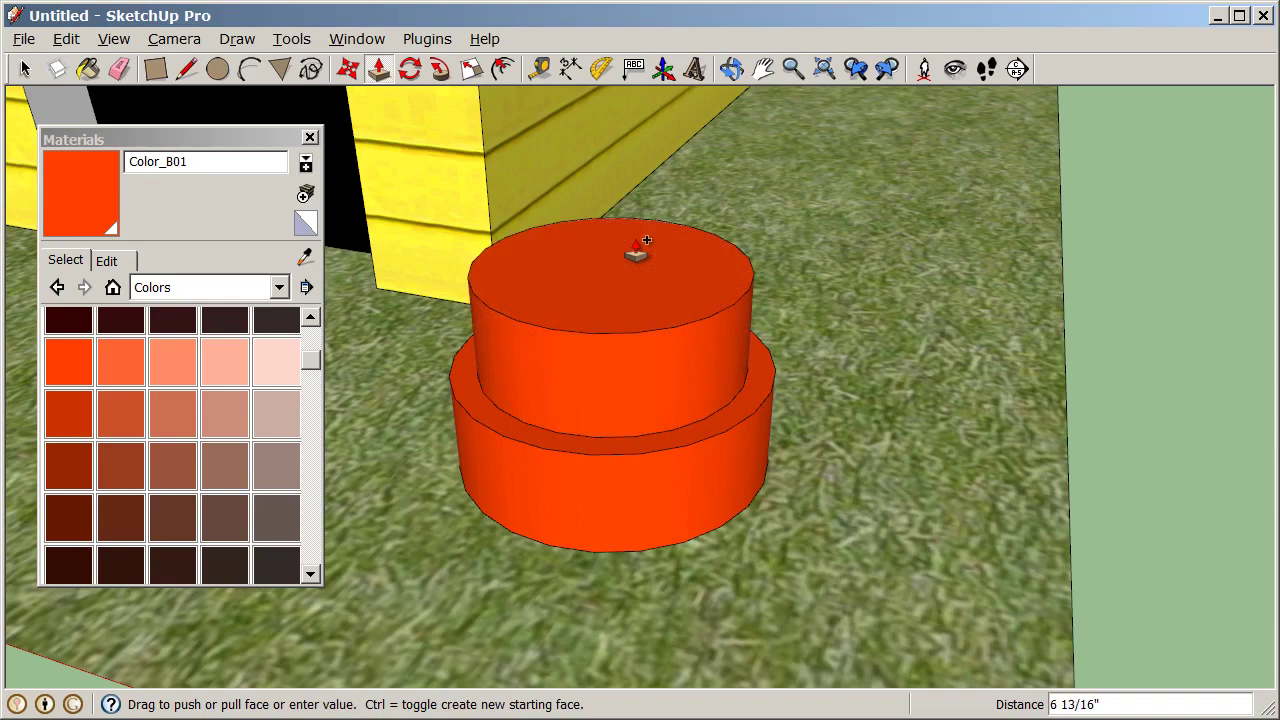
{"action": "type", "text": "2"}
{"action": "key", "text": "Return"}
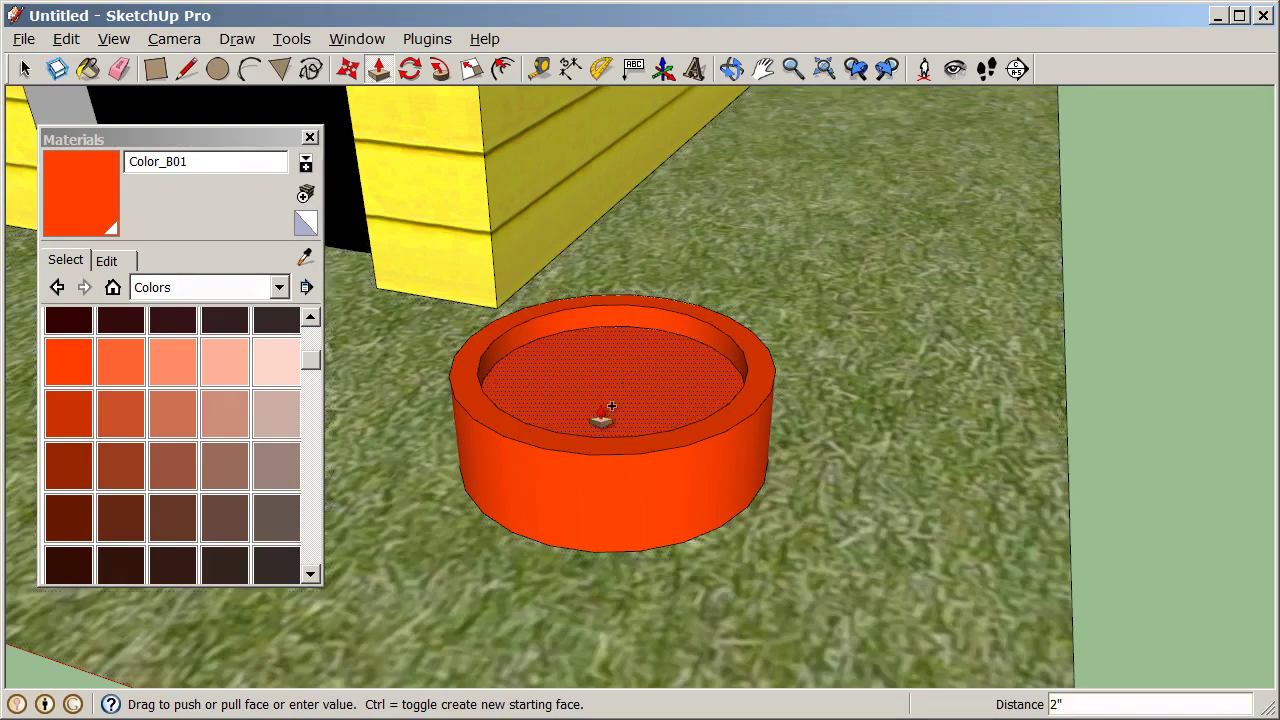
Apply Water_Pool_Light from the Water library to the bowl's inner surface, then zoom extents.
{"action": "left_click", "coordinate": [280, 290]}
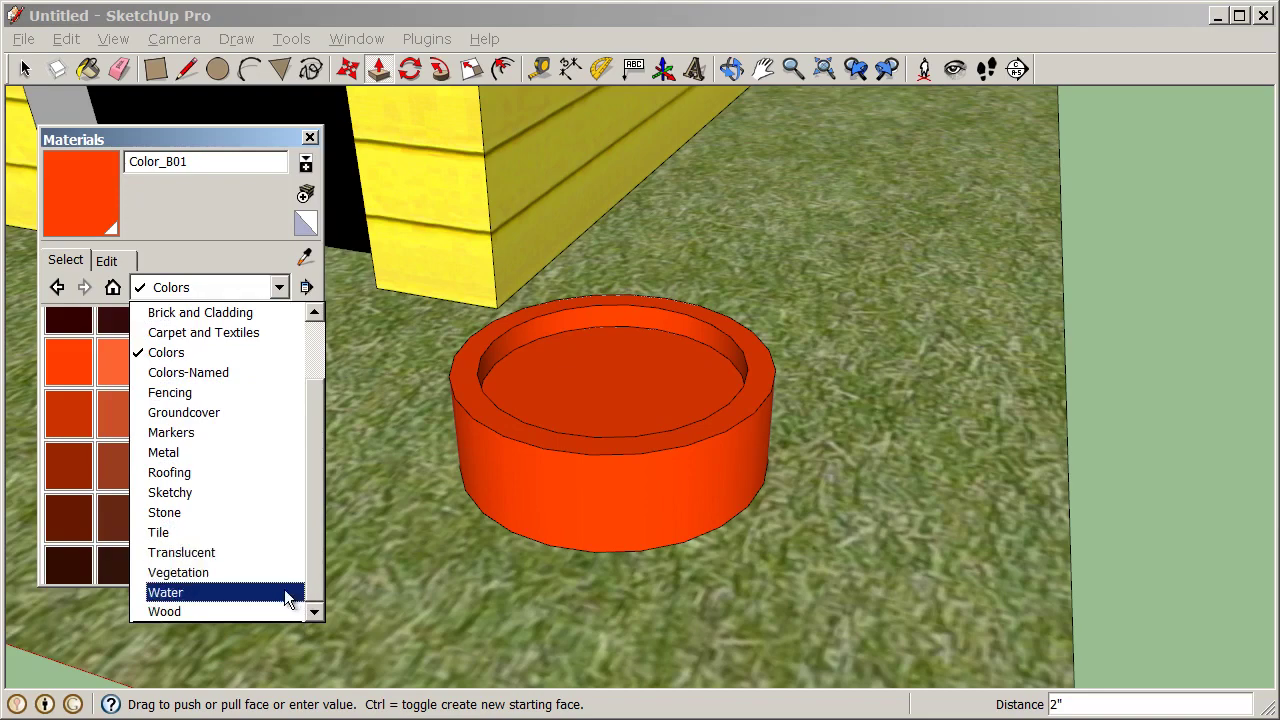
{"action": "left_click", "coordinate": [284, 592]}
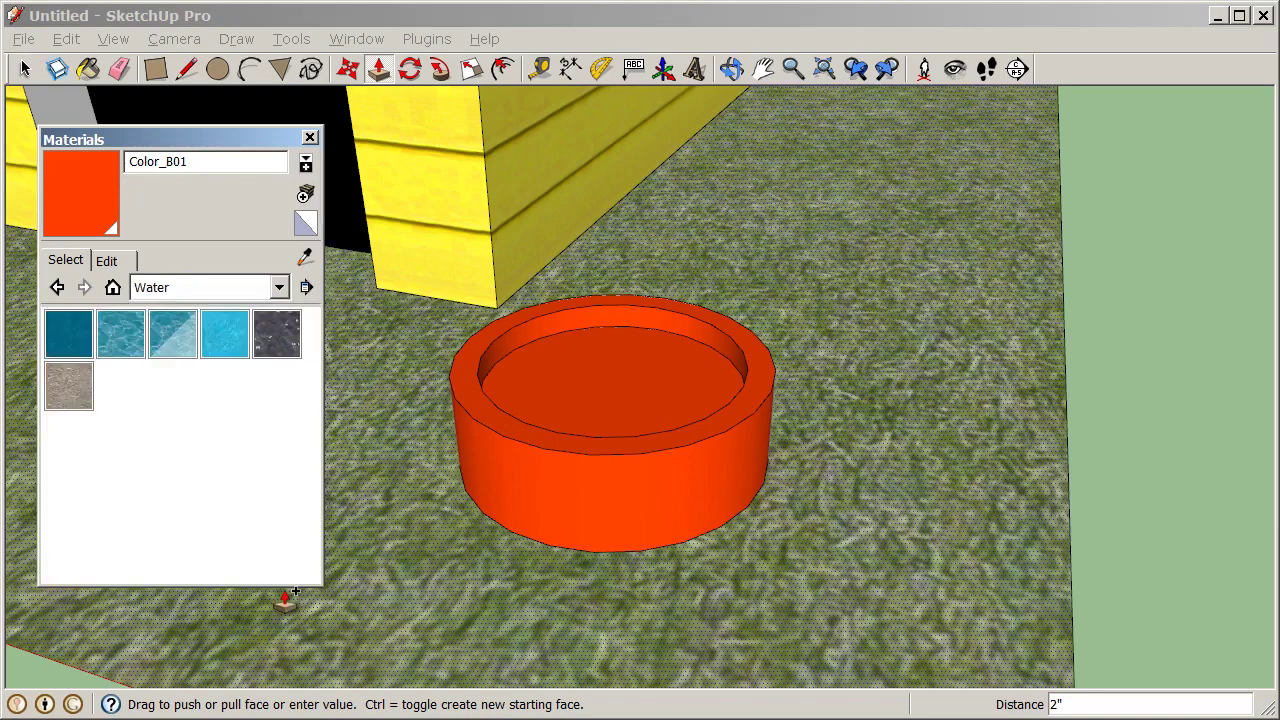
{"action": "left_click", "coordinate": [166, 336]}
{"action": "left_click", "coordinate": [657, 373]}
{"action": "mouse_move", "coordinate": [657, 373]}
{"action": "middle_mouse_down"}
{"action": "mouse_move", "coordinate": [481, 322]}
{"action": "mouse_move", "coordinate": [574, 390]}
{"action": "middle_mouse_up"}
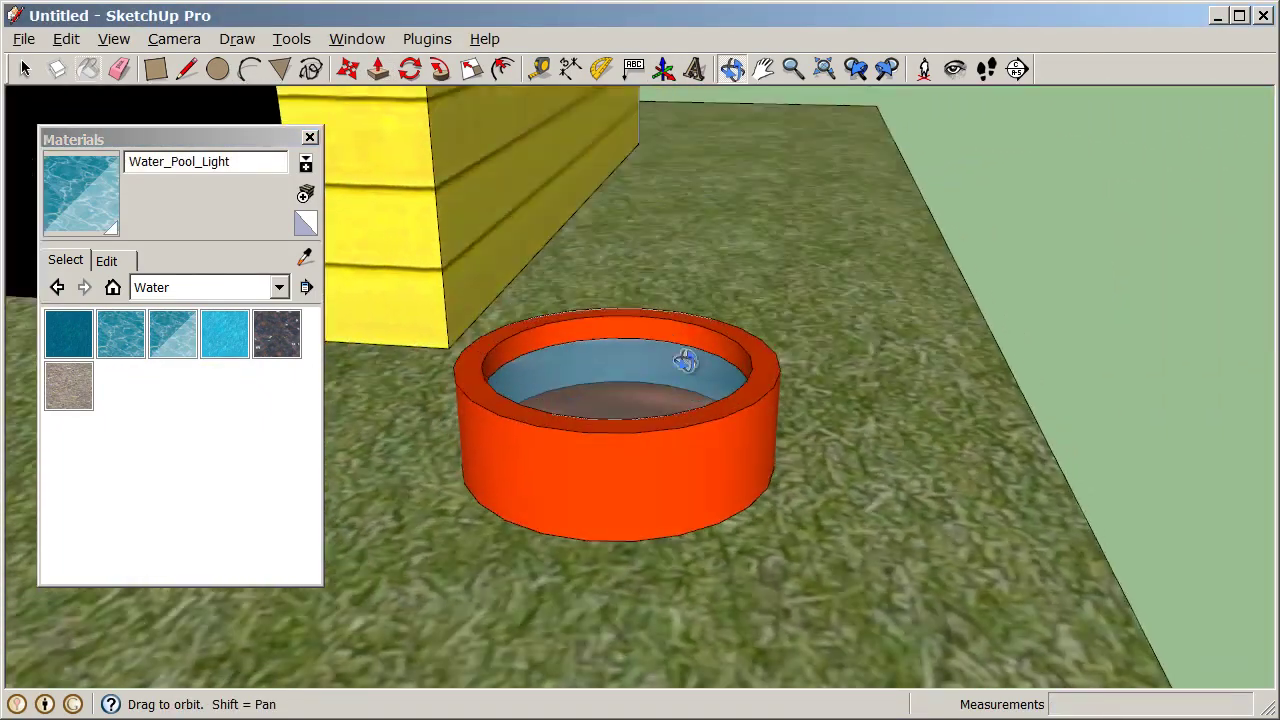
{"action": "key", "text": "shift+z"}
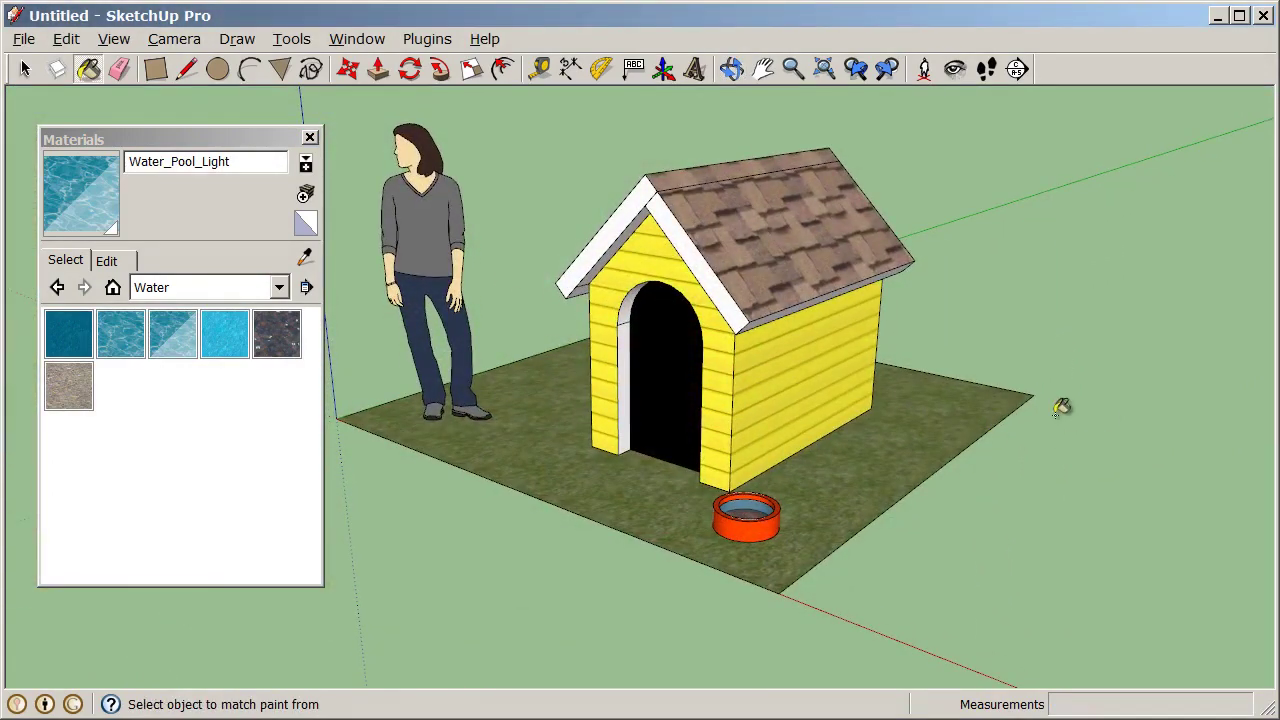
Close Materials and open the Components browser, showing the In Model list with the woman figure.
{"action": "left_click", "coordinate": [310, 137]}
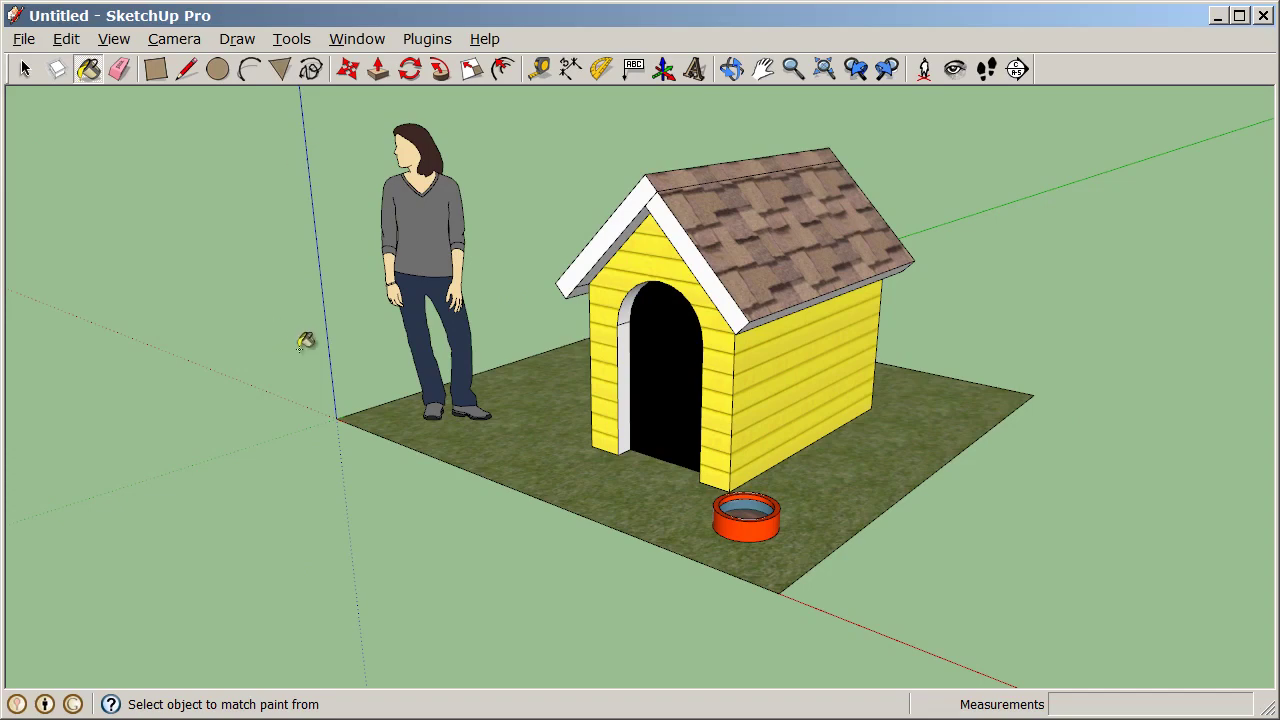
{"action": "middle_click_drag", "start_coordinate": [302, 389], "coordinate": [310, 425]}
{"action": "left_click", "coordinate": [357, 38]}
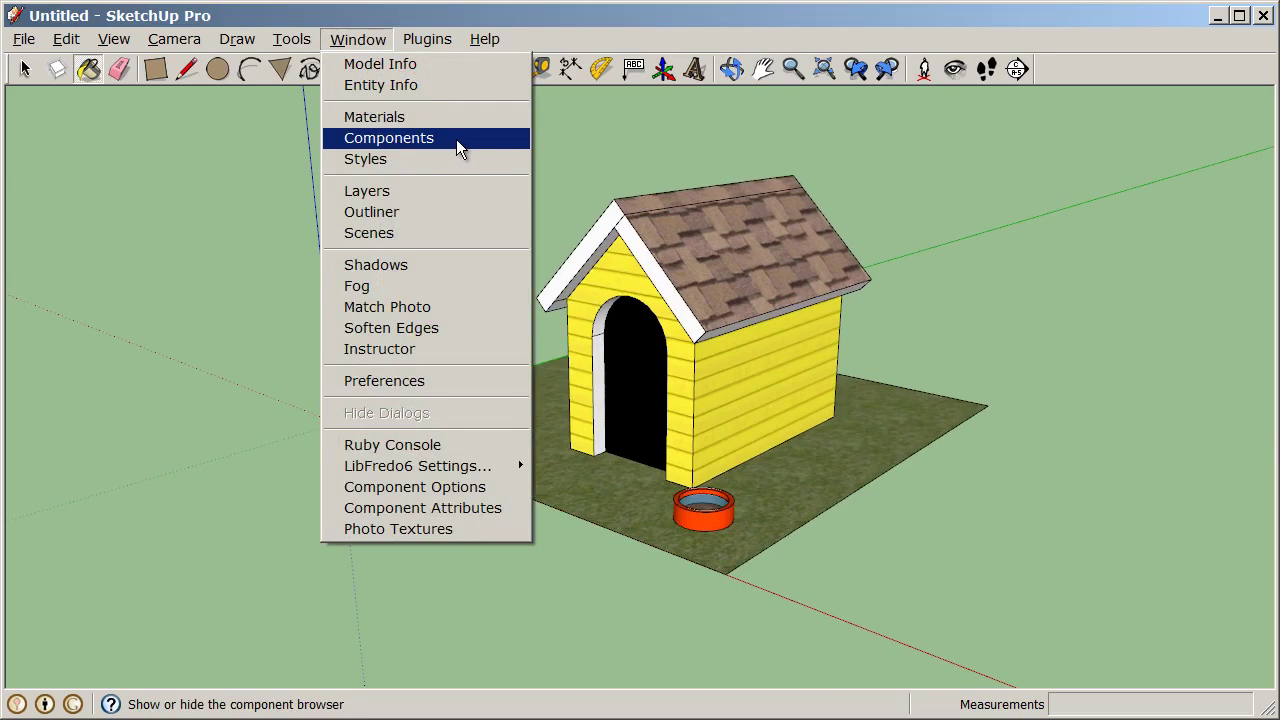
{"action": "left_click", "coordinate": [456, 139]}
{"action": "left_click_drag", "start_coordinate": [197, 156], "coordinate": [197, 127]}
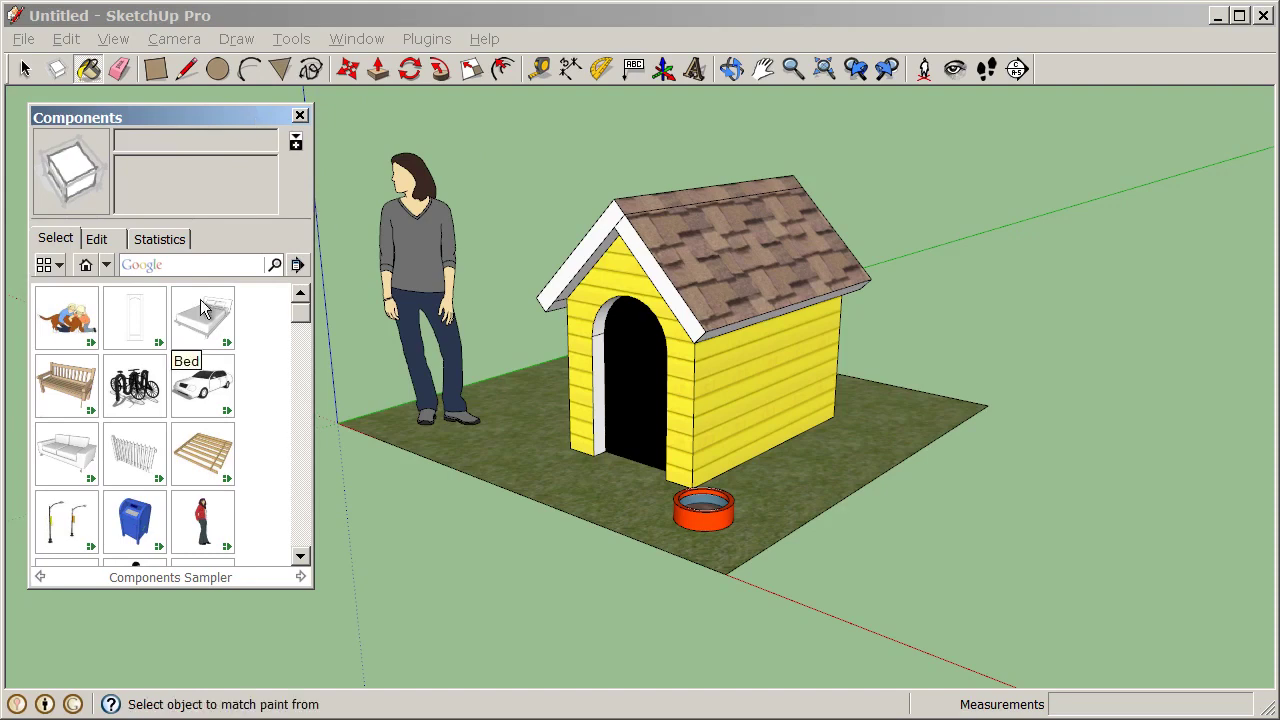
{"action": "left_click", "coordinate": [85, 268]}
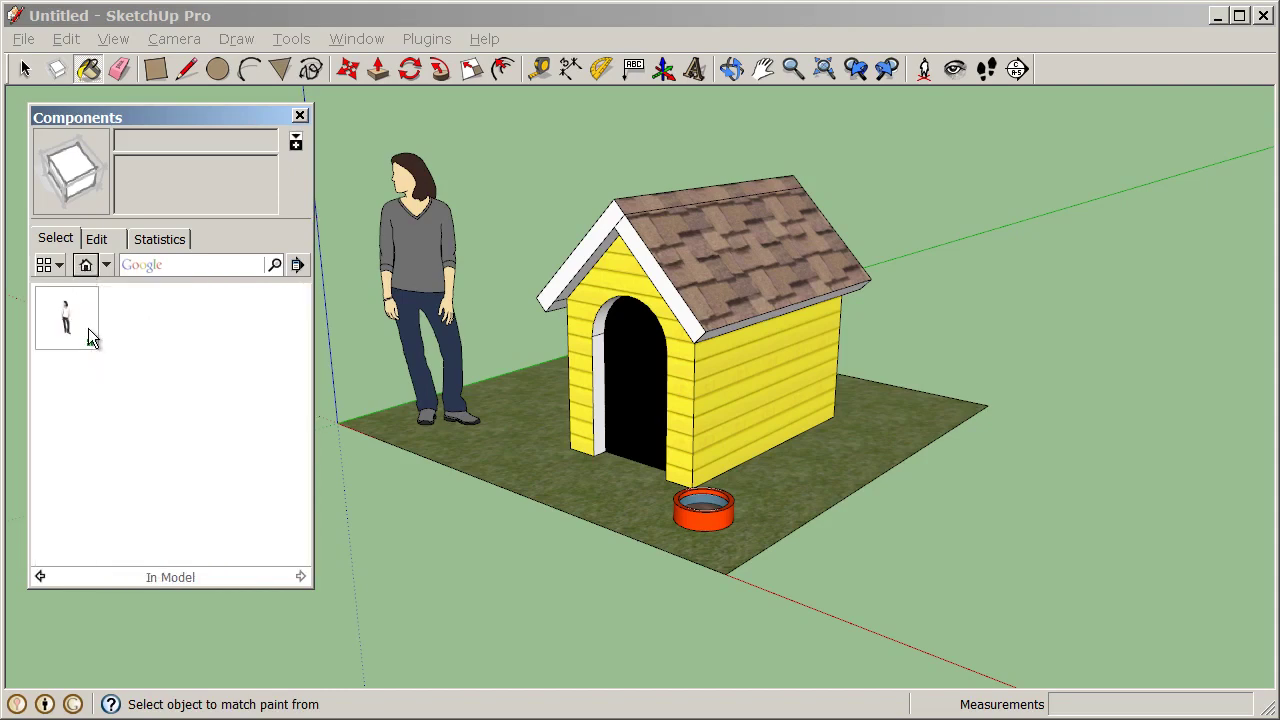
Place 2D Girls Dog from the Components Sampler on the grass before the doghouse door.
{"action": "left_click", "coordinate": [105, 266]}
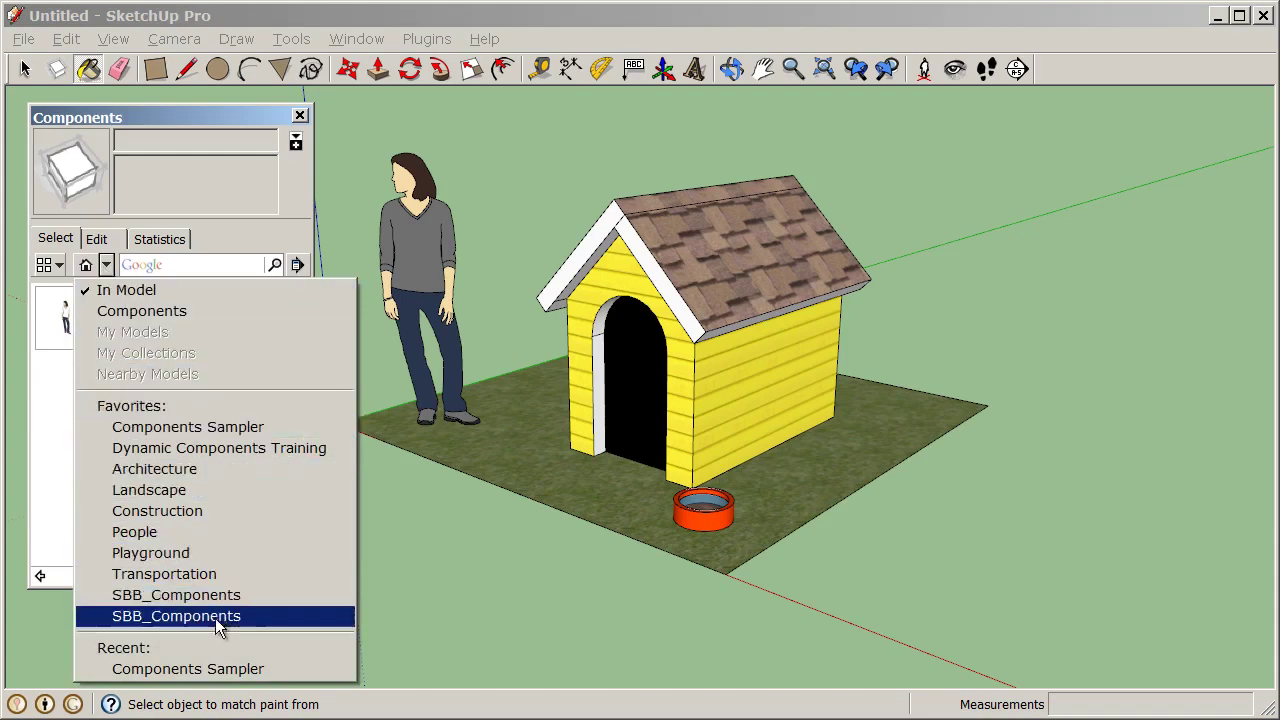
{"action": "left_click", "coordinate": [273, 426]}
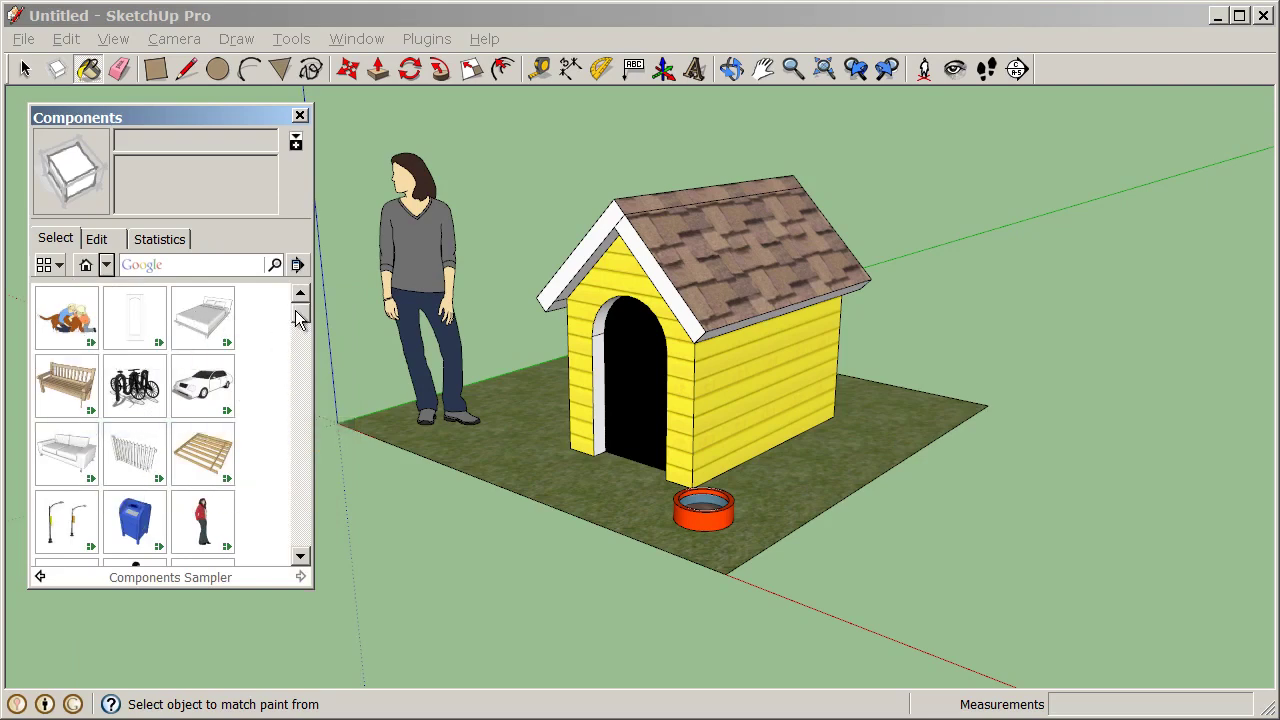
{"action": "mouse_move", "coordinate": [297, 312]}
{"action": "left_mouse_down"}
{"action": "mouse_move", "coordinate": [294, 477]}
{"action": "mouse_move", "coordinate": [302, 316]}
{"action": "left_mouse_up"}
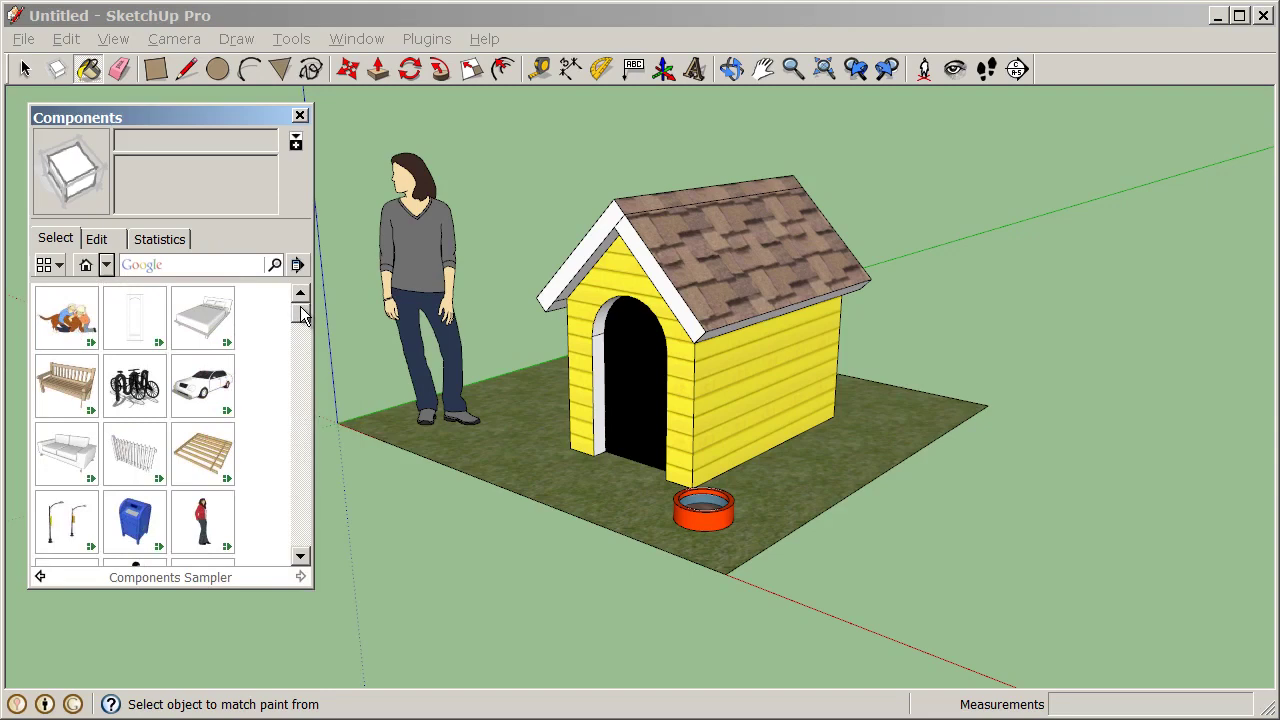
{"action": "left_click", "coordinate": [82, 322]}
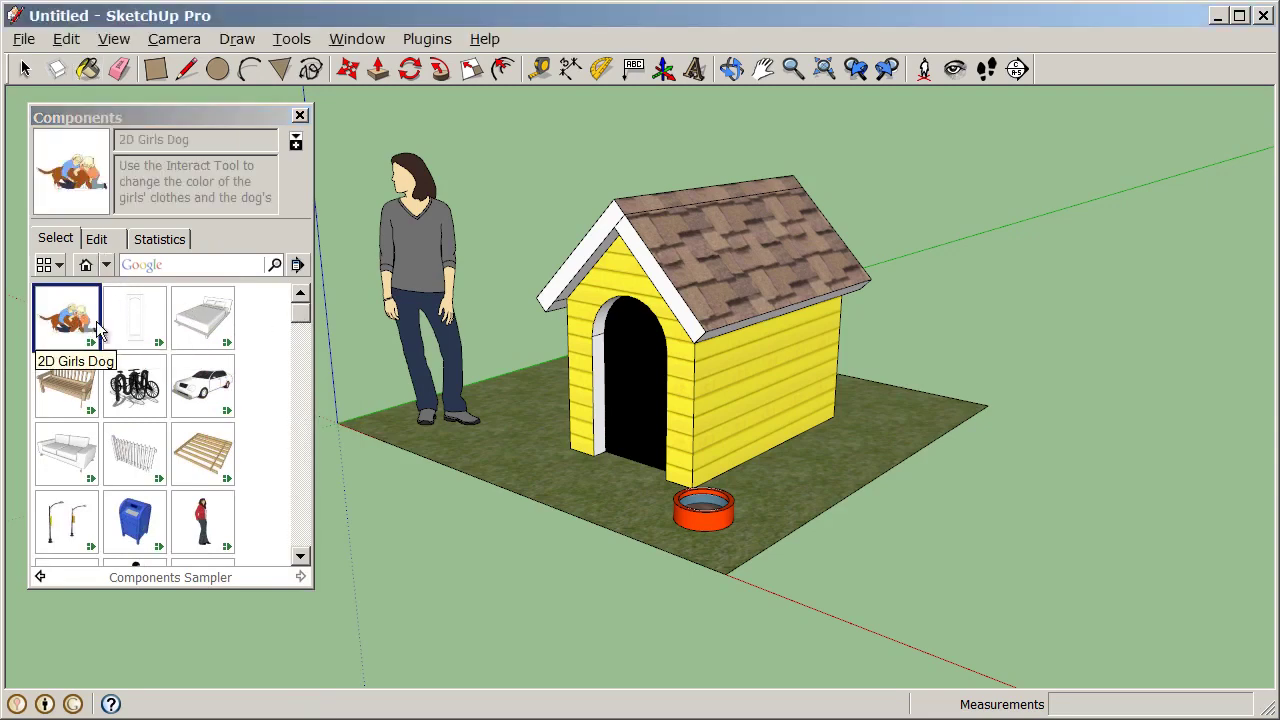
{"action": "left_click", "coordinate": [540, 484]}
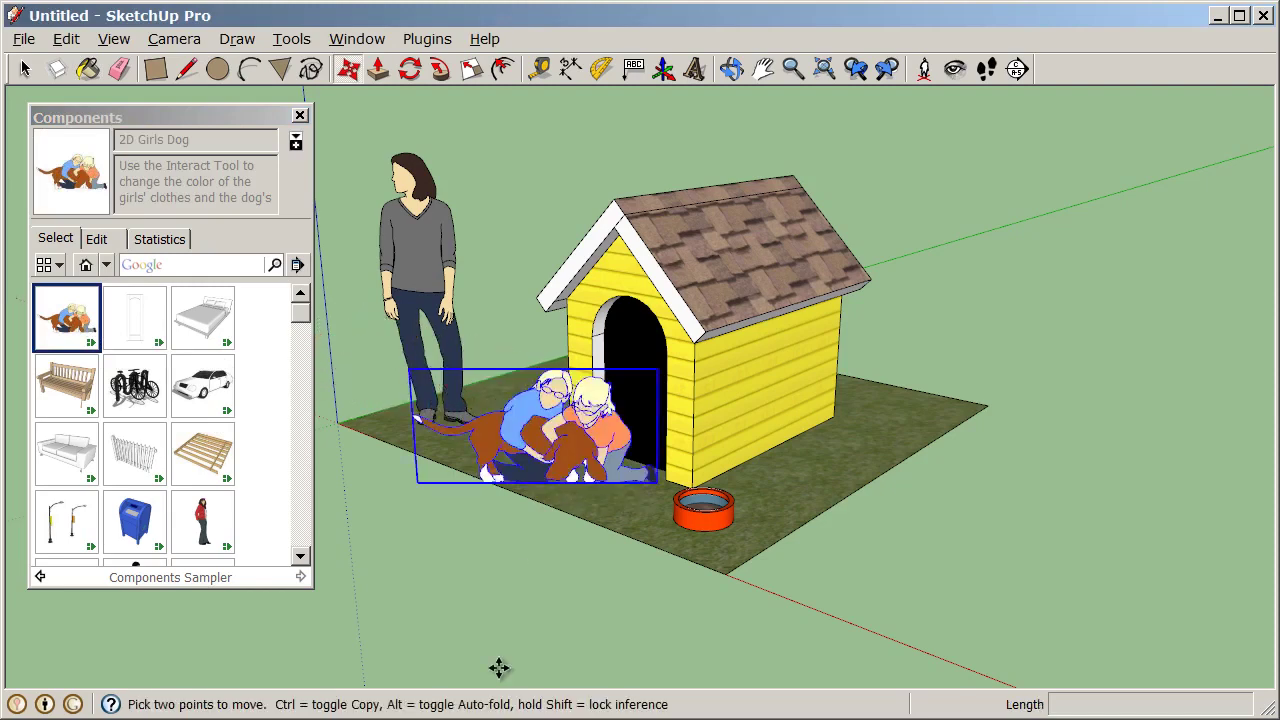
{"action": "key", "text": "Escape"}
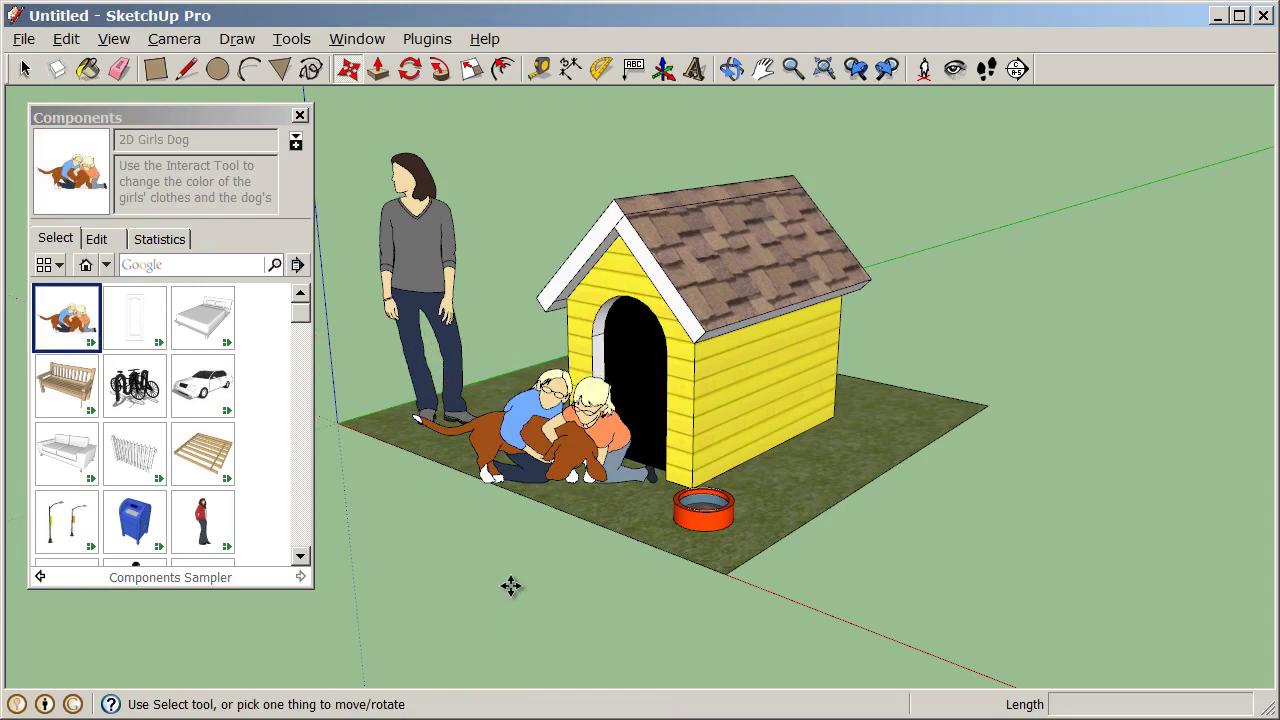